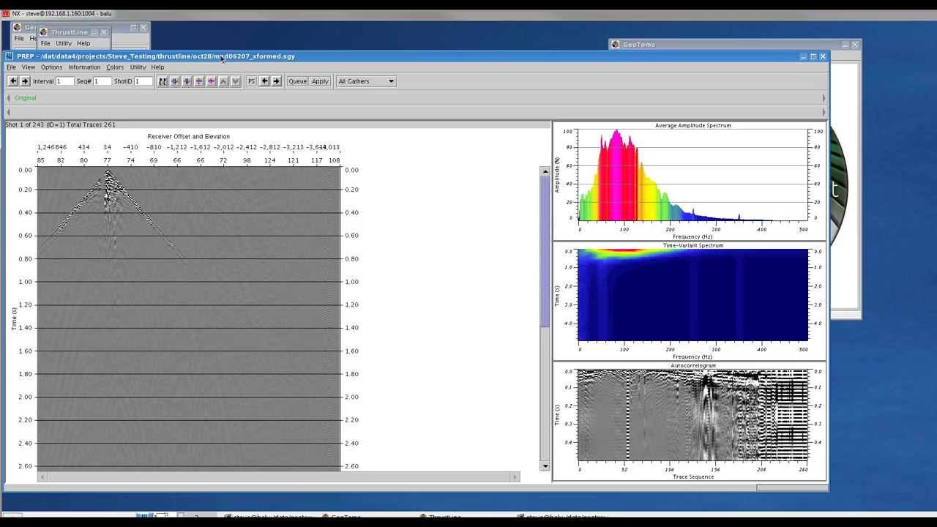
Step: Display the shot gather at sequence number 100 and reposition the PREP window
drag(222, 59, 307, 41)
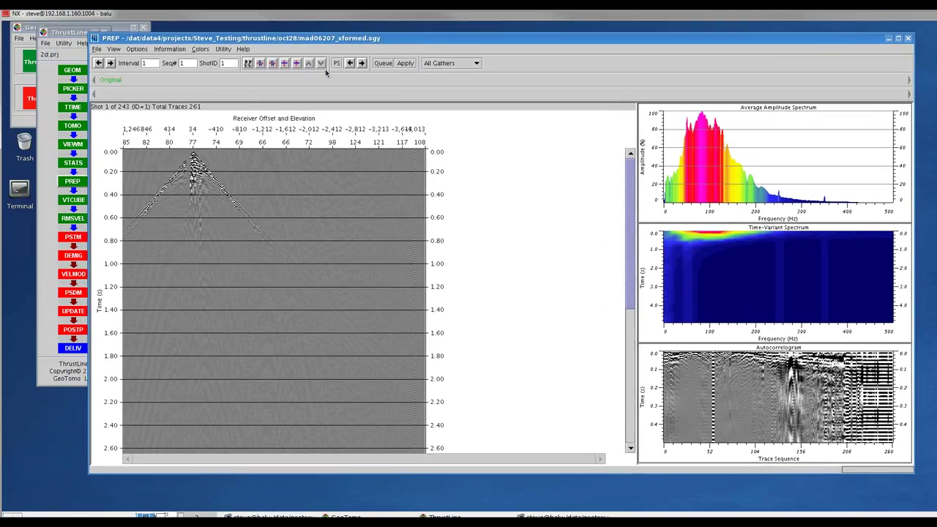
text(00)
key(Return)
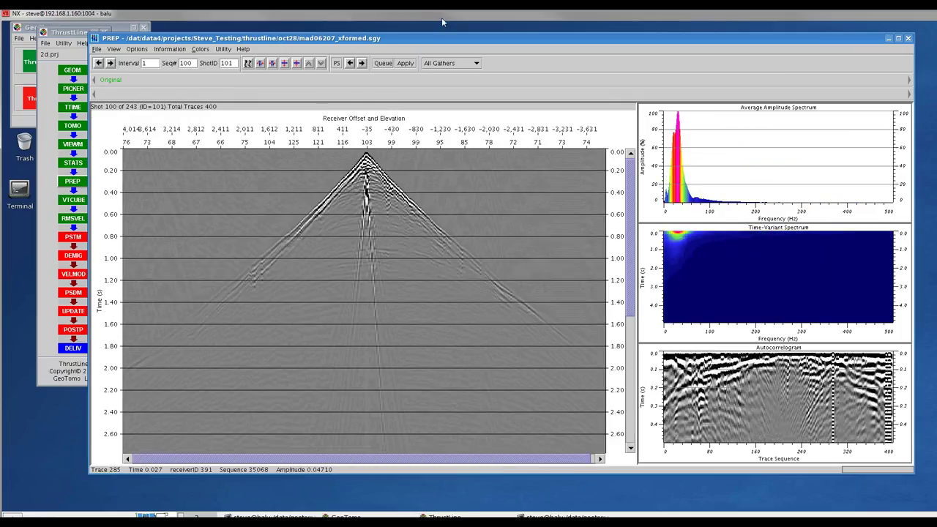
drag(431, 37, 420, 43)
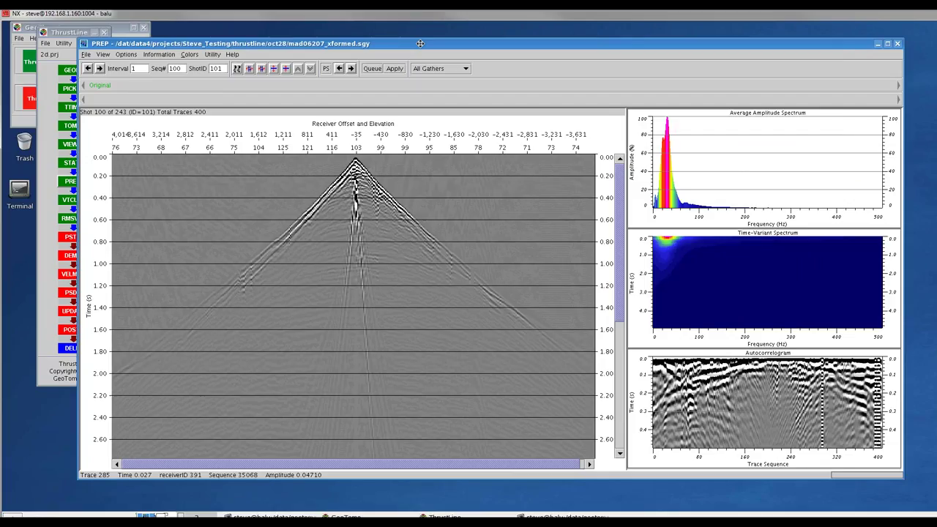
Step: Bring up the Processing Sequence setup and view its file and advanced options
click(326, 68)
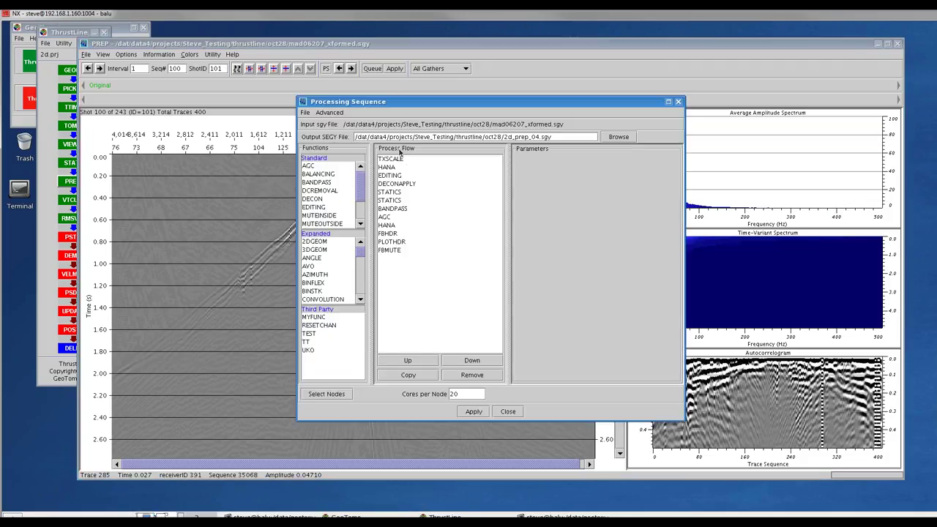
click(305, 112)
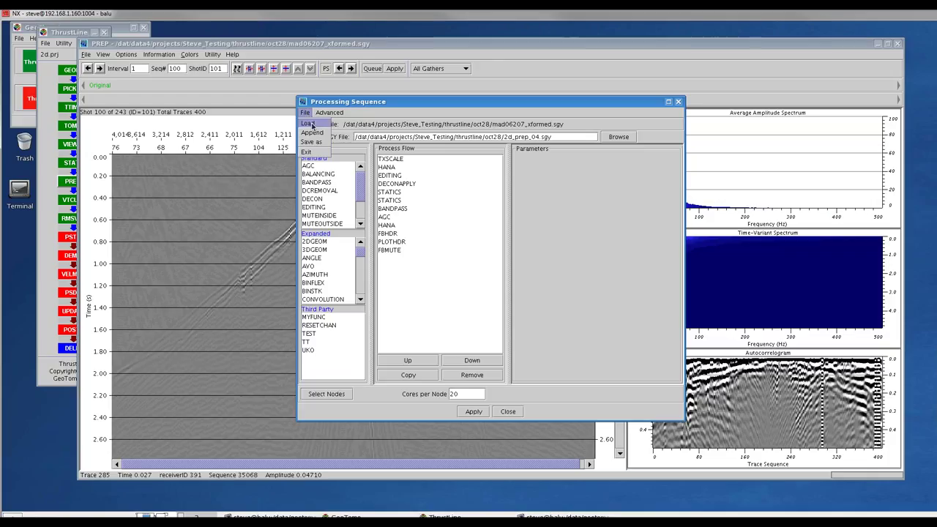
mouse_move(330, 112)
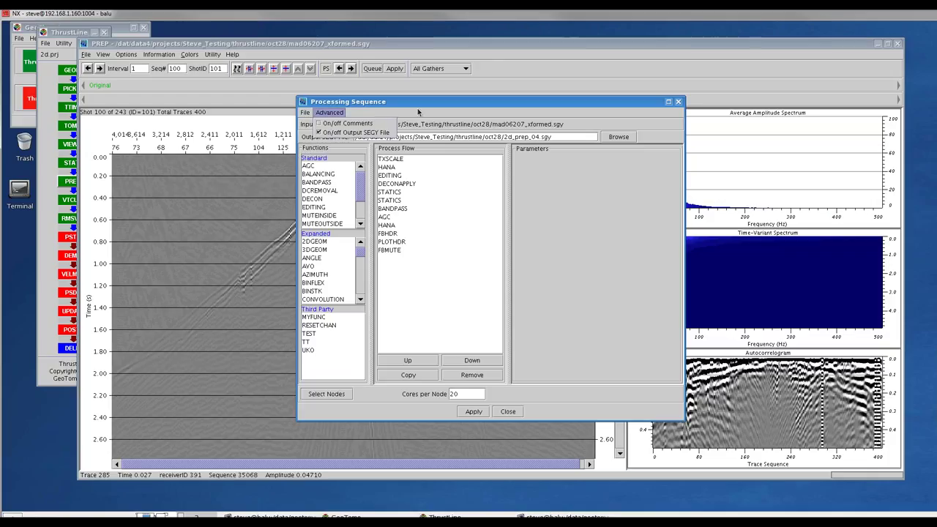
click(418, 111)
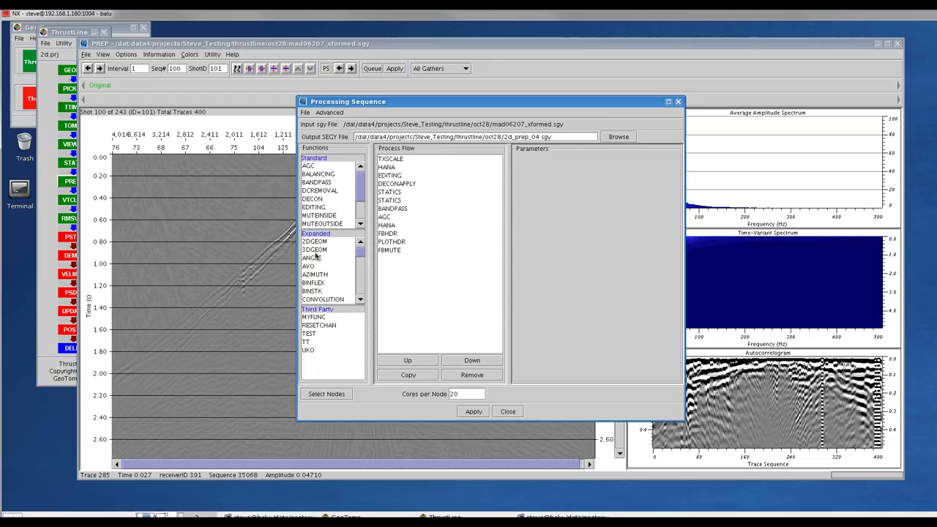
Step: Add the EDITING function to the process flow and look through the expanded functions
double_click(321, 210)
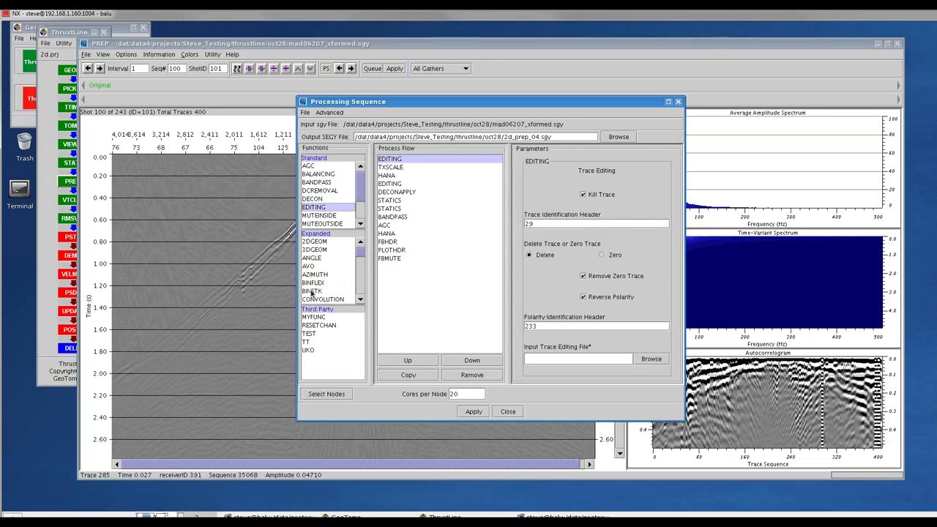
click(360, 276)
click(359, 275)
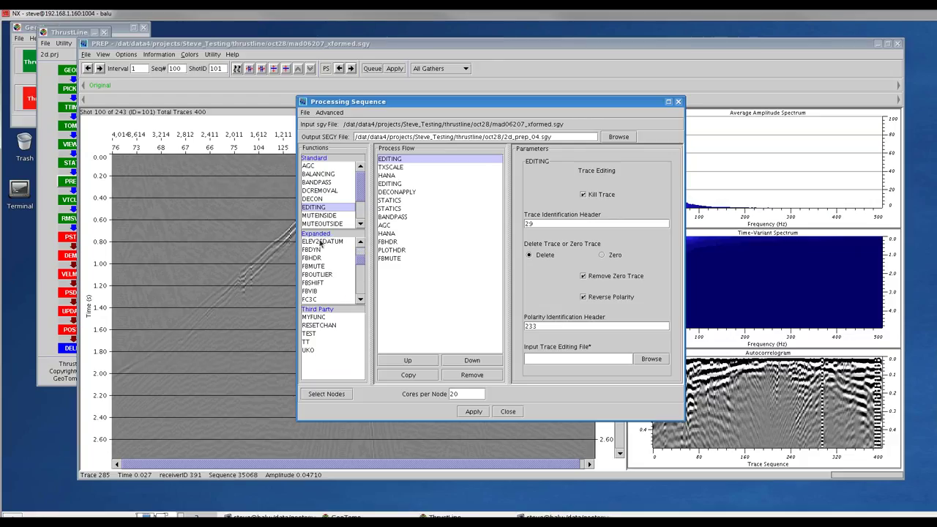
mouse_move(361, 260)
mouse_down()
mouse_move(361, 286)
mouse_move(362, 271)
mouse_up()
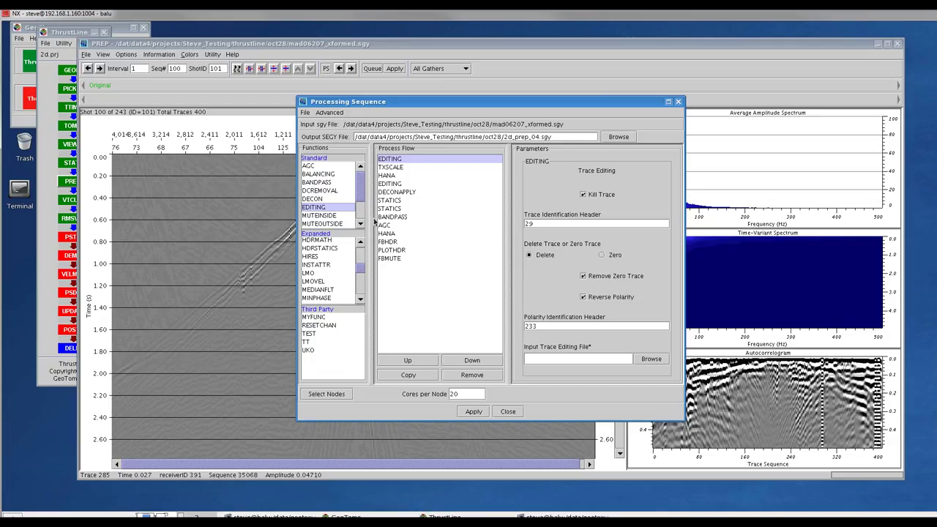
Step: Load the process flow decon_solve_flow.par, using the file filter *par to find it
click(305, 113)
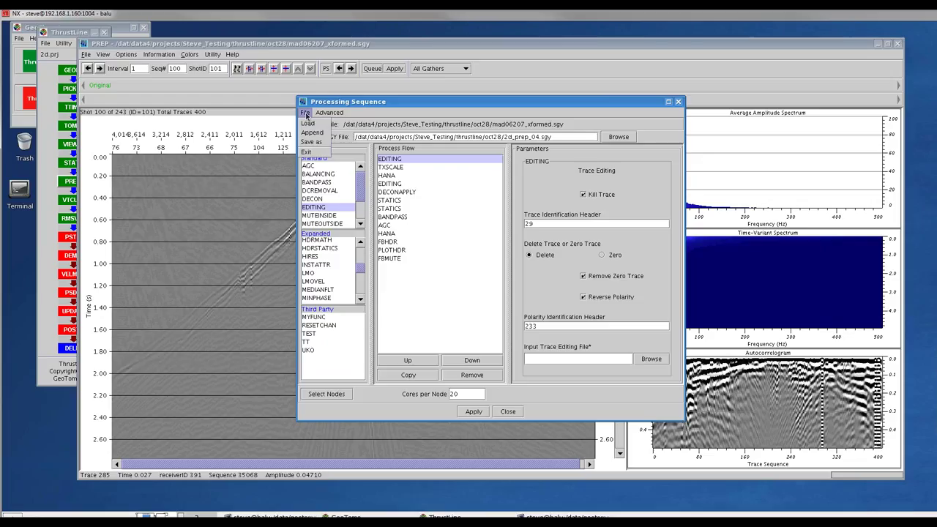
click(308, 123)
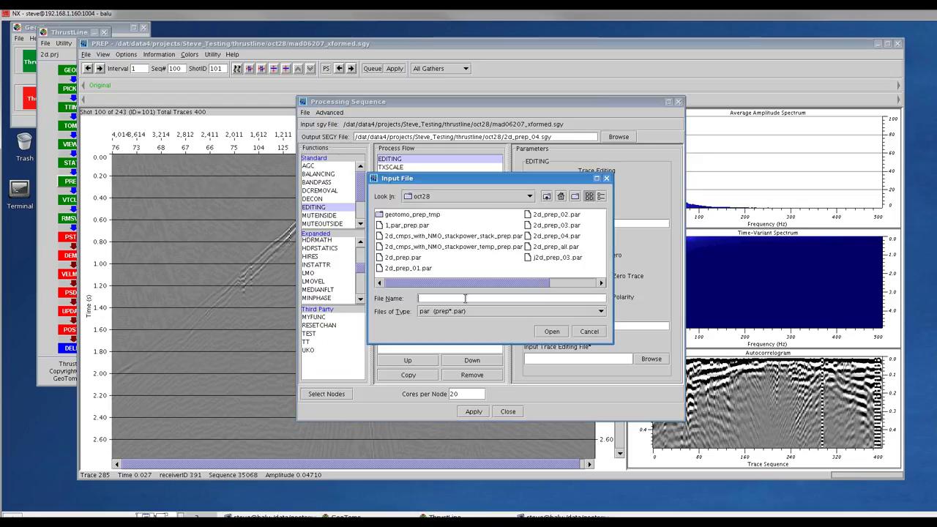
text(*par)
key(Return)
drag(427, 284, 565, 286)
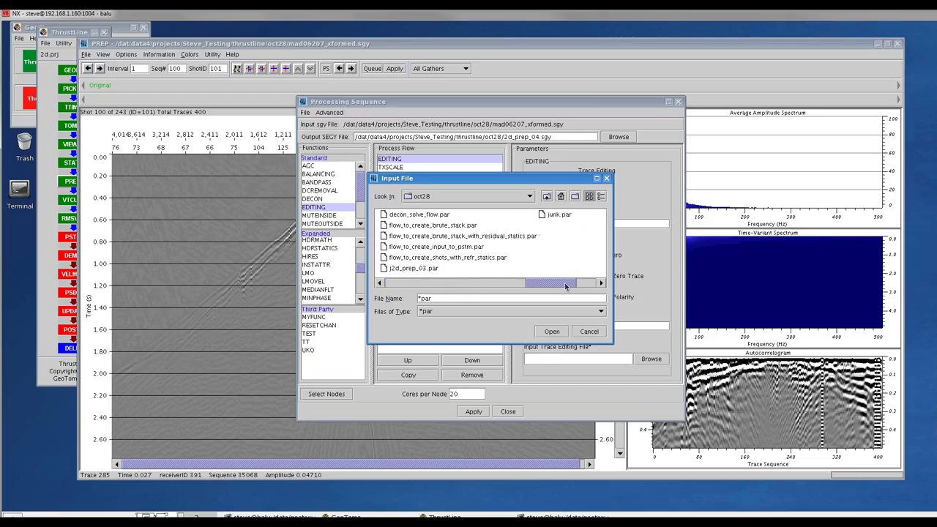
click(418, 214)
click(553, 331)
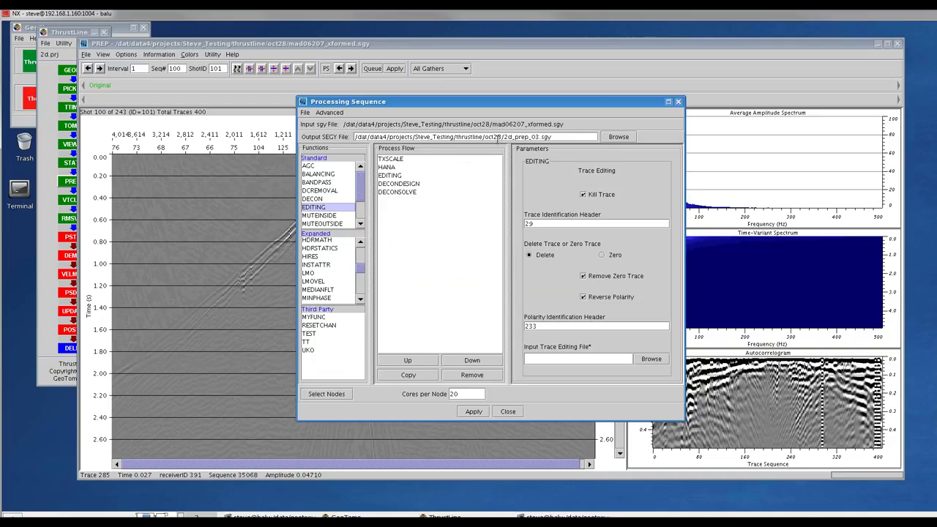
click(305, 112)
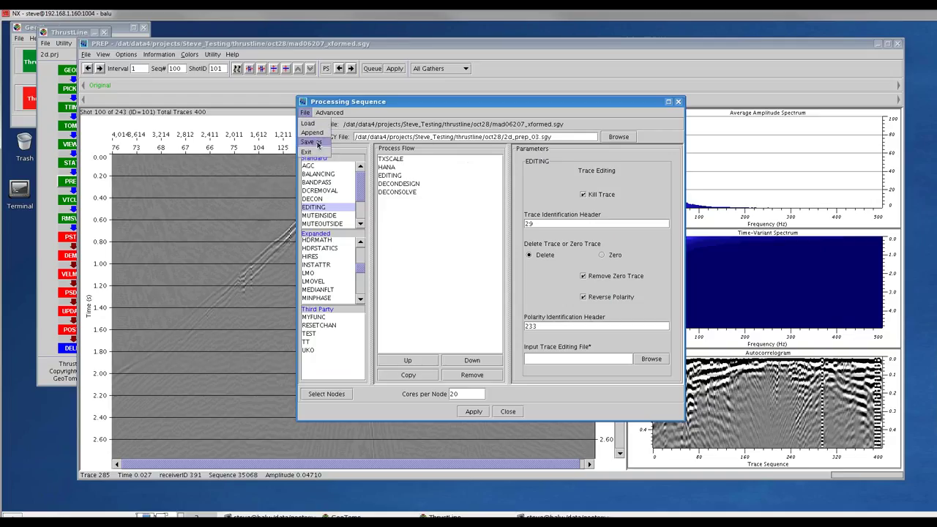
click(312, 133)
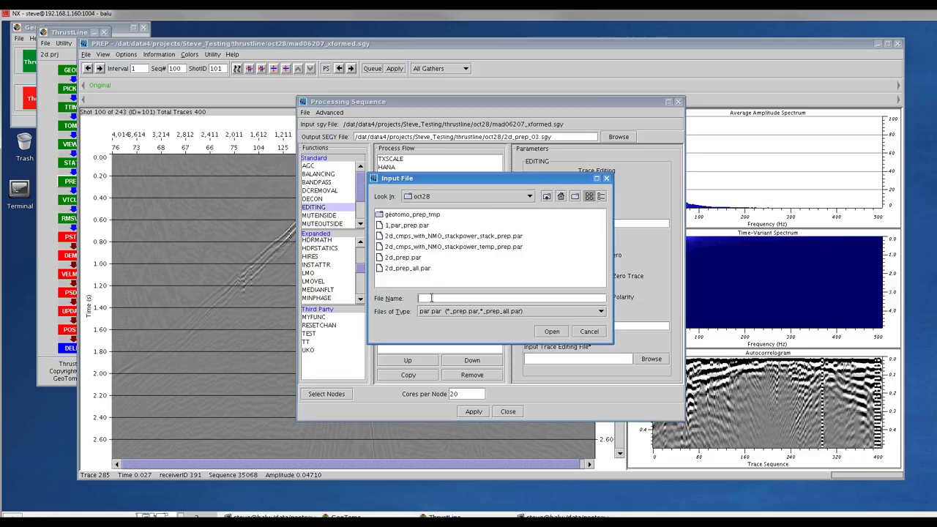
click(589, 331)
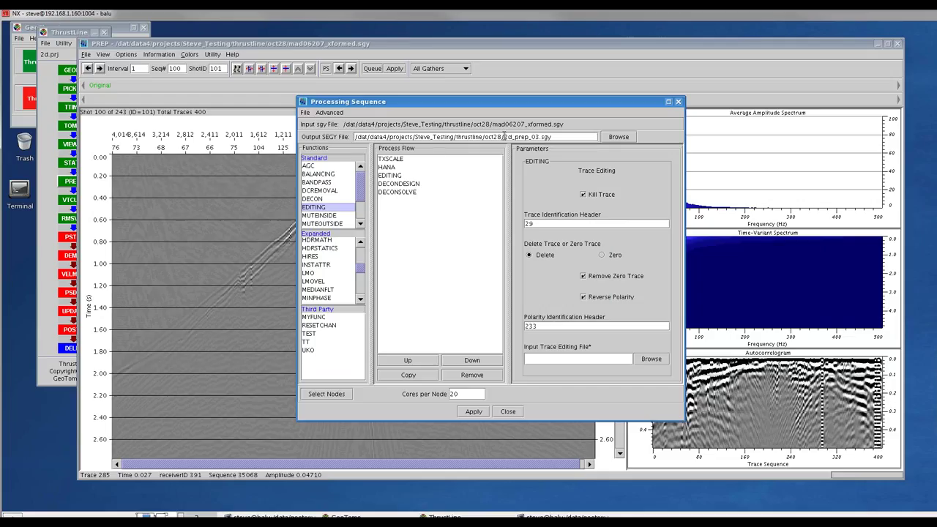
Step: Review the parameters of the TXSCALE, HANA and EDITING steps, enlarging the Processing Sequence dialog to fit them
click(394, 160)
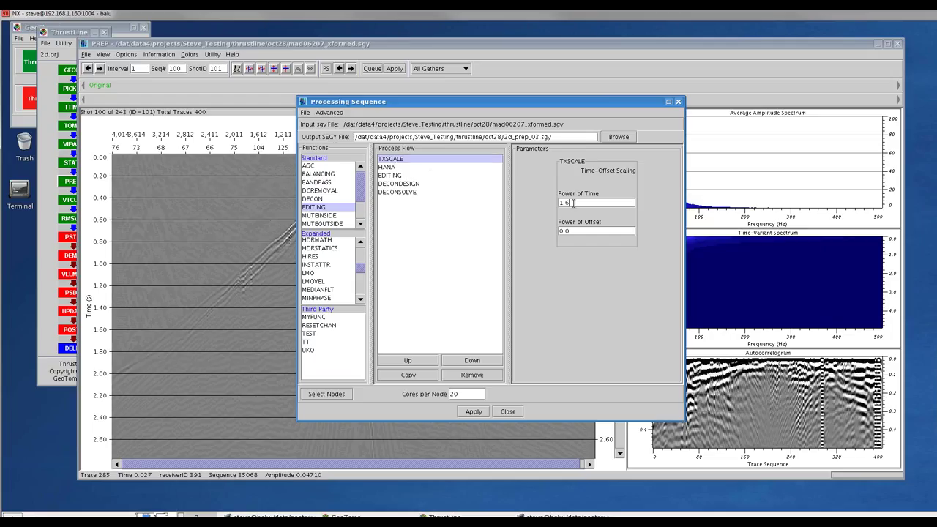
click(388, 168)
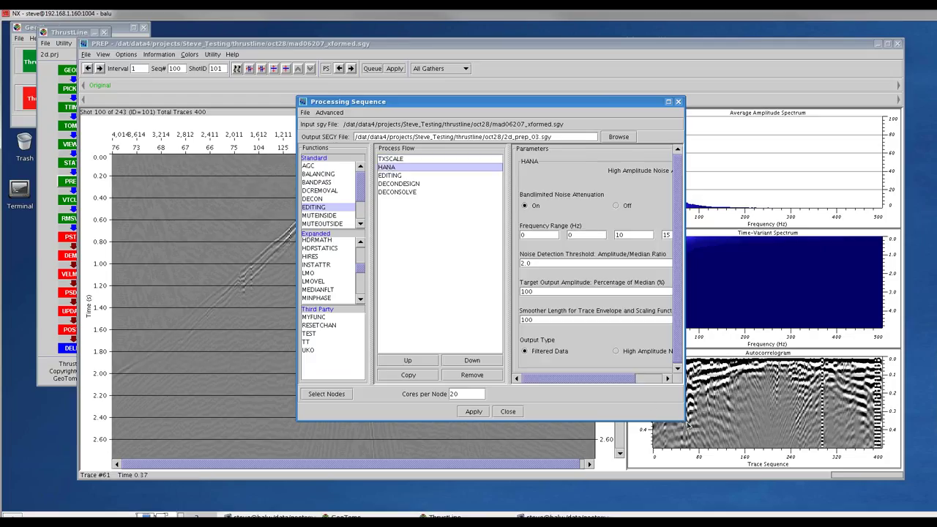
drag(683, 420, 857, 432)
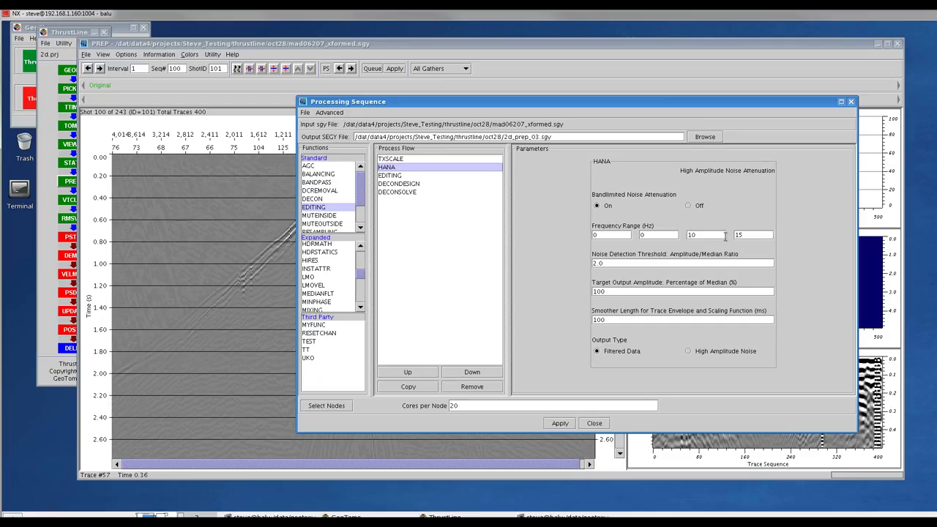
click(620, 235)
click(391, 178)
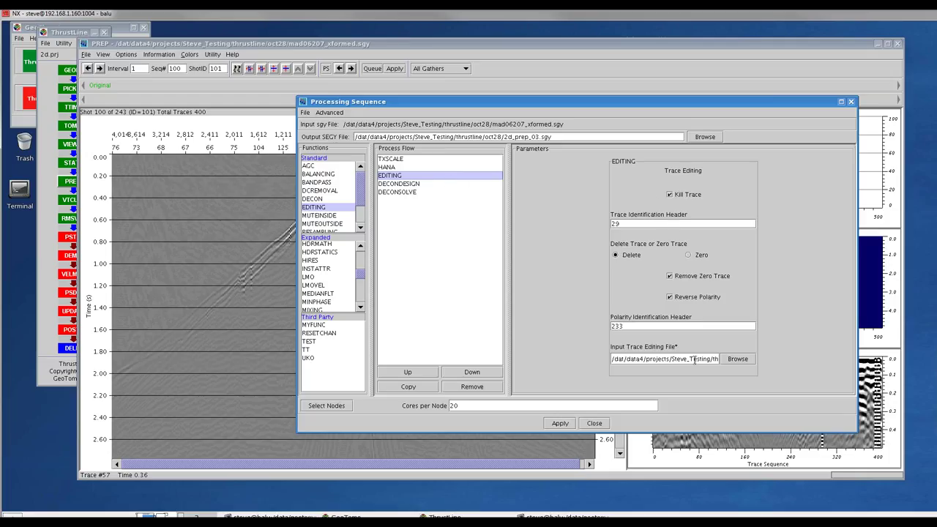
Step: In PICKER, kill shot 1 traces at offsets of about 800–1,130 and 1,430–1,730, and restore them
click(45, 93)
click(72, 90)
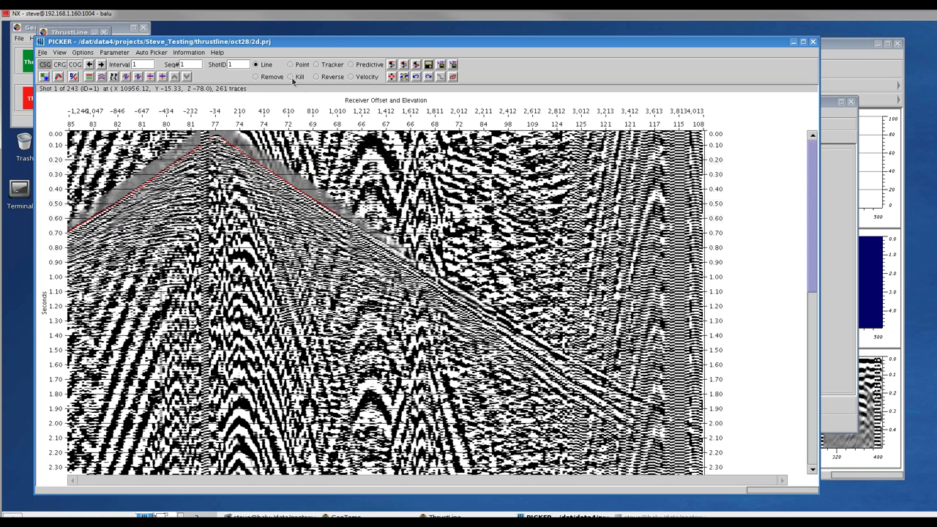
click(291, 76)
drag(313, 217, 351, 217)
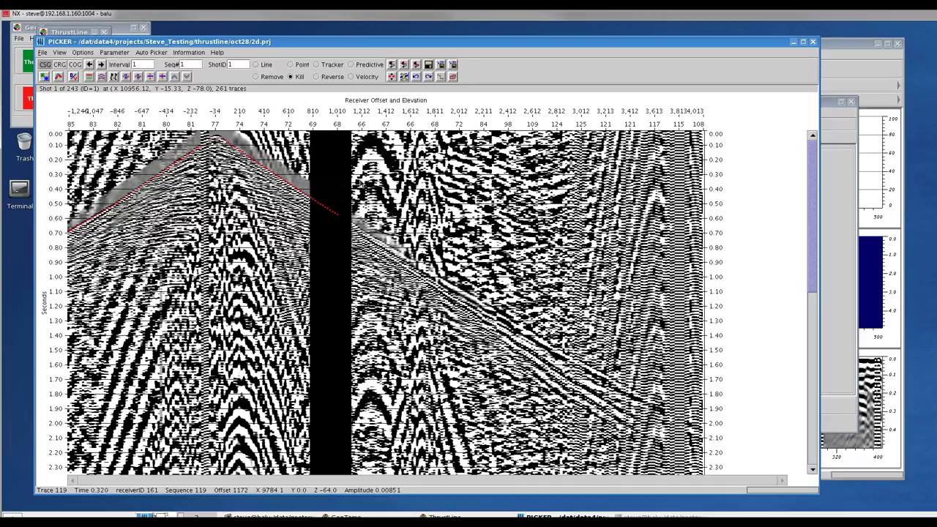
drag(392, 281, 423, 282)
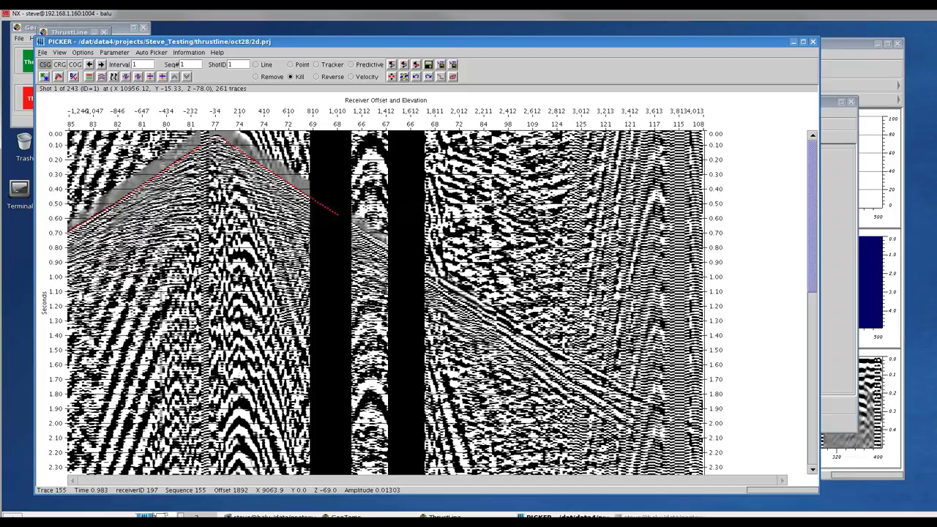
drag(426, 276, 275, 271)
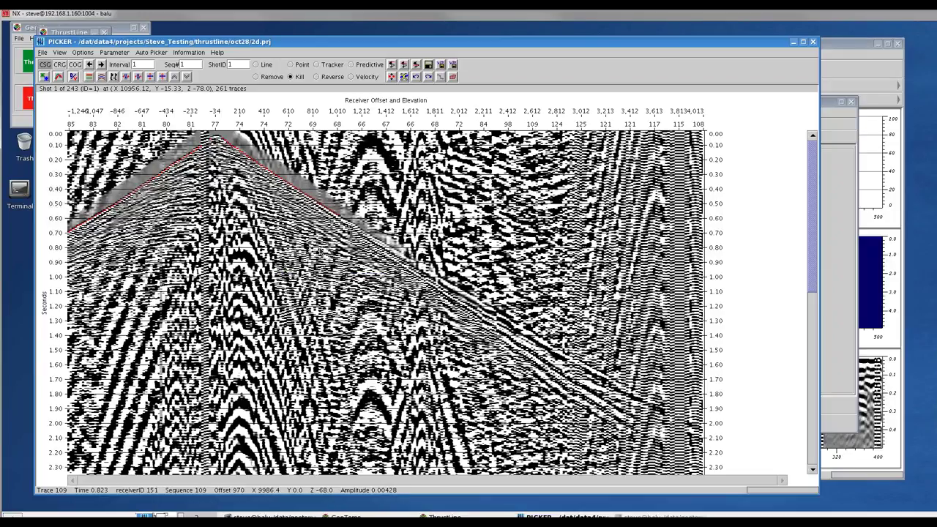
Step: Reverse the polarity of shot 1 traces at offsets of about 1,050–1,400, restore them, and close PICKER
click(316, 77)
drag(343, 261, 385, 267)
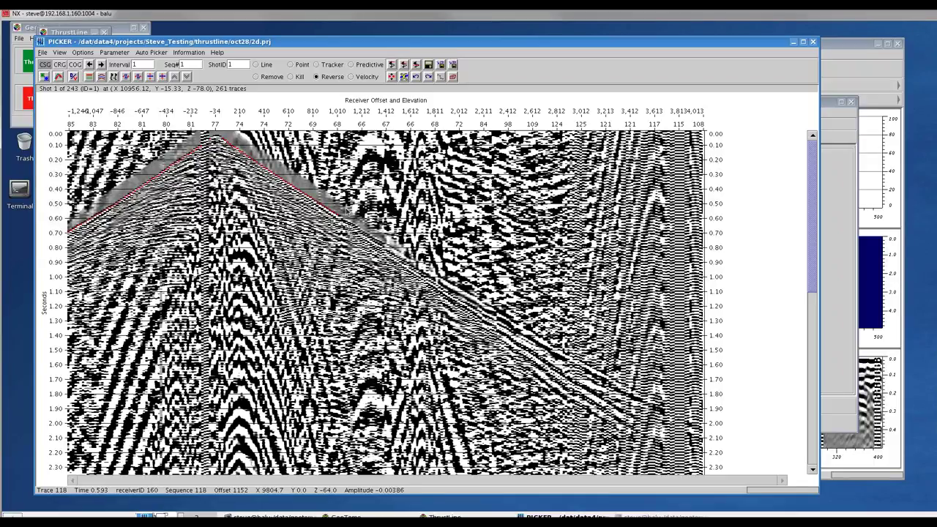
drag(319, 253, 418, 267)
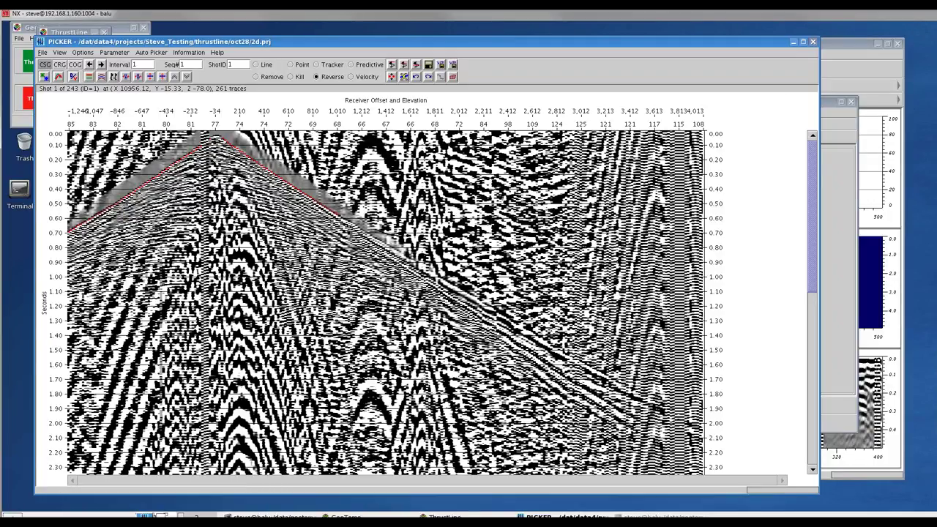
click(812, 42)
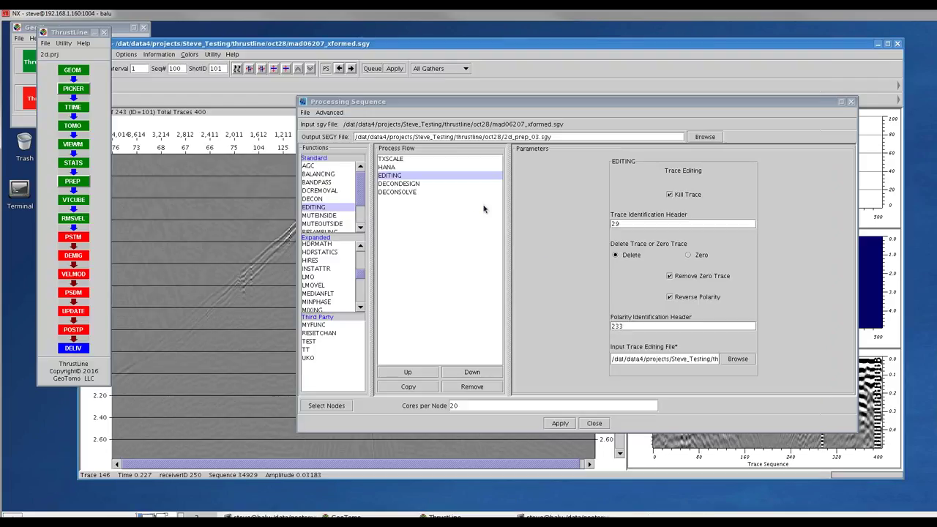
Step: Check which file name ends the Input Trace Editing File path in the EDITING parameters
click(690, 359)
key(End)
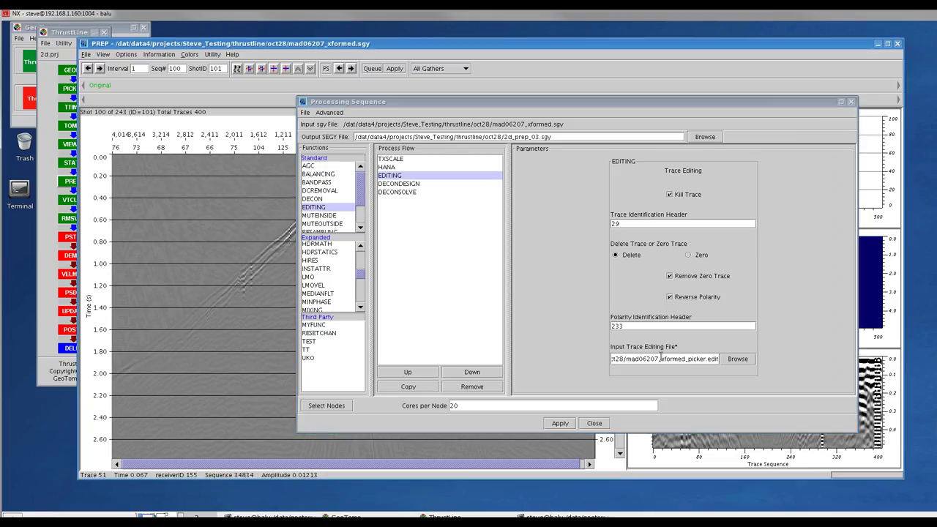
drag(650, 359, 715, 359)
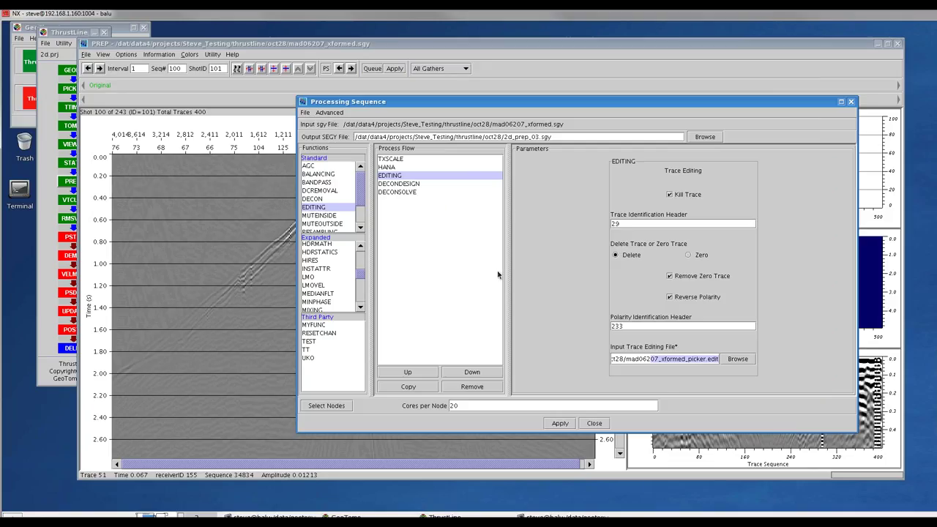
click(137, 205)
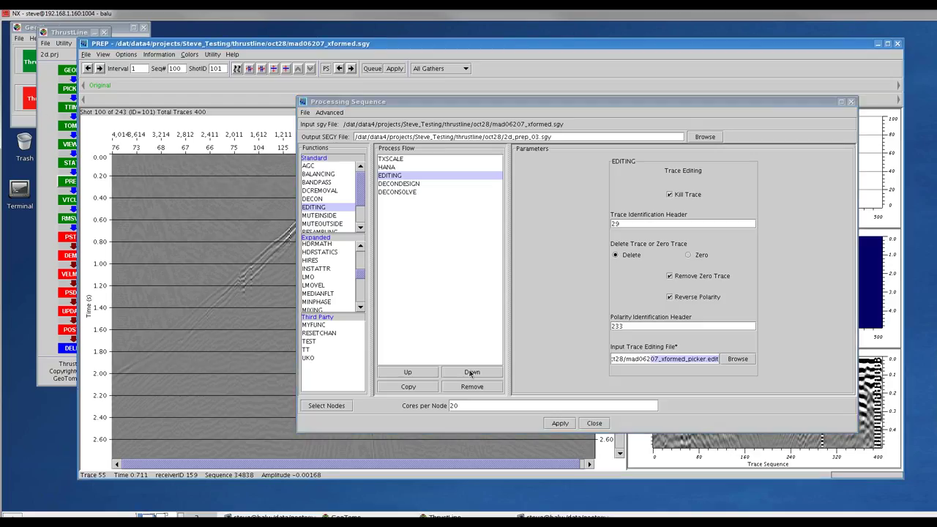
Step: Compare the design window parameters of the DECONDESIGN and DECONSOLVE steps
click(396, 184)
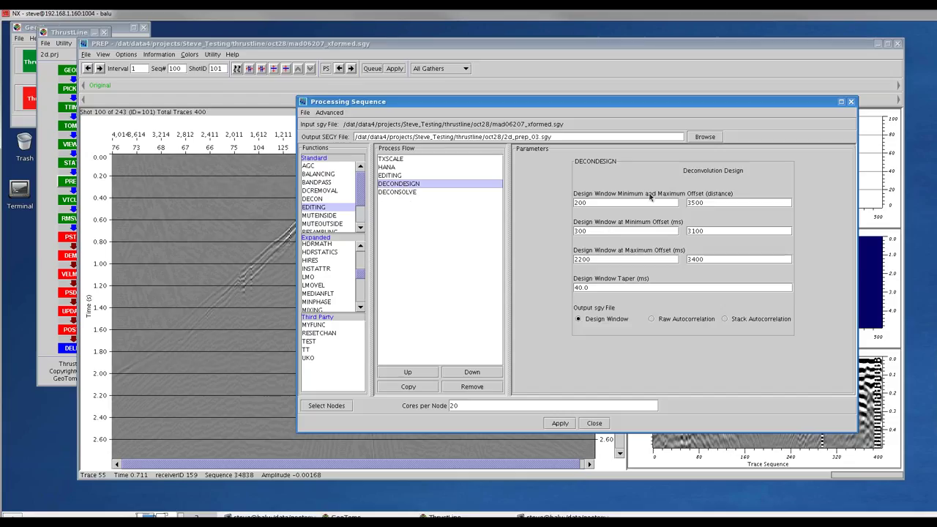
click(597, 203)
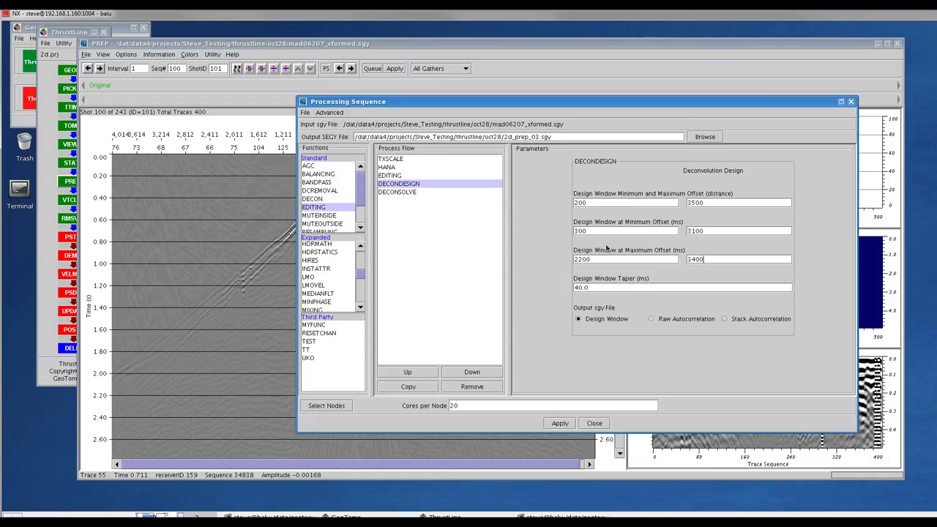
click(400, 193)
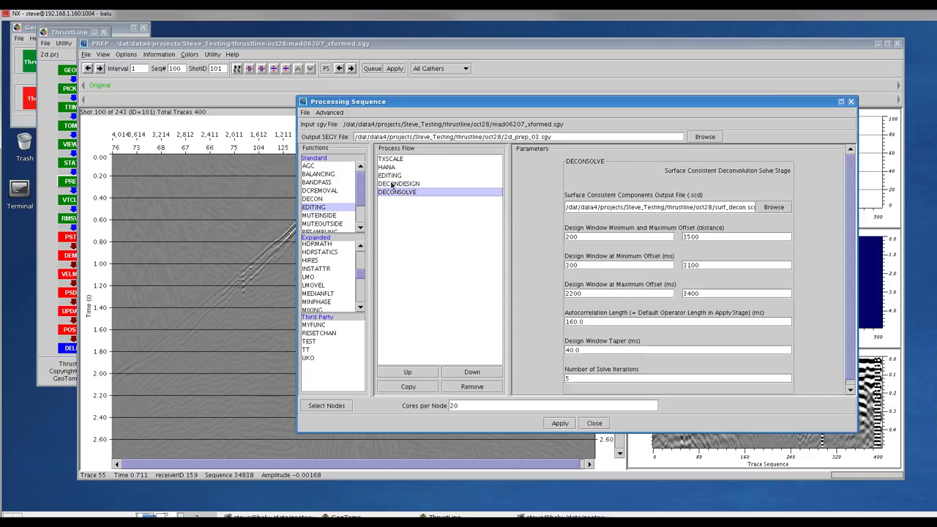
click(397, 184)
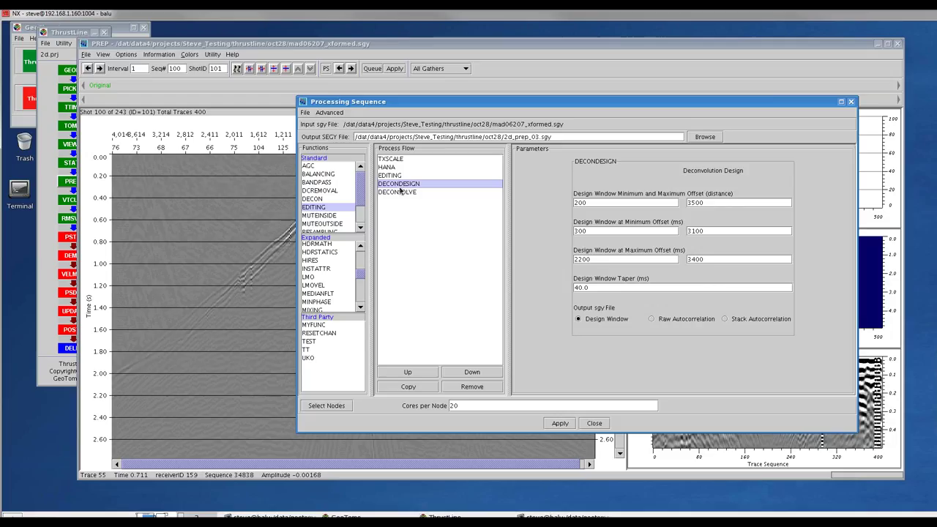
Step: Review the DECONSOLVE output file, bypass and re-enable the DECONDESIGN step, and apply the processing sequence
click(401, 192)
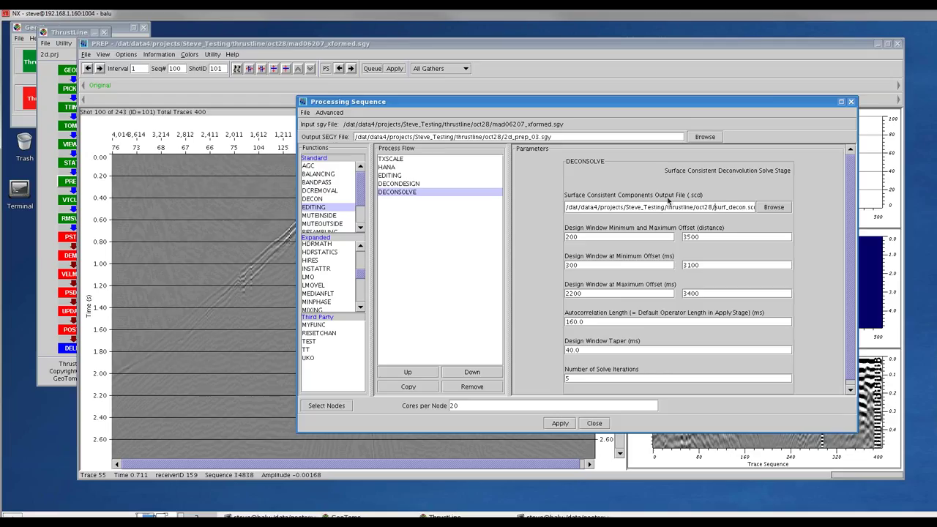
click(596, 234)
click(392, 185)
double_click(393, 185)
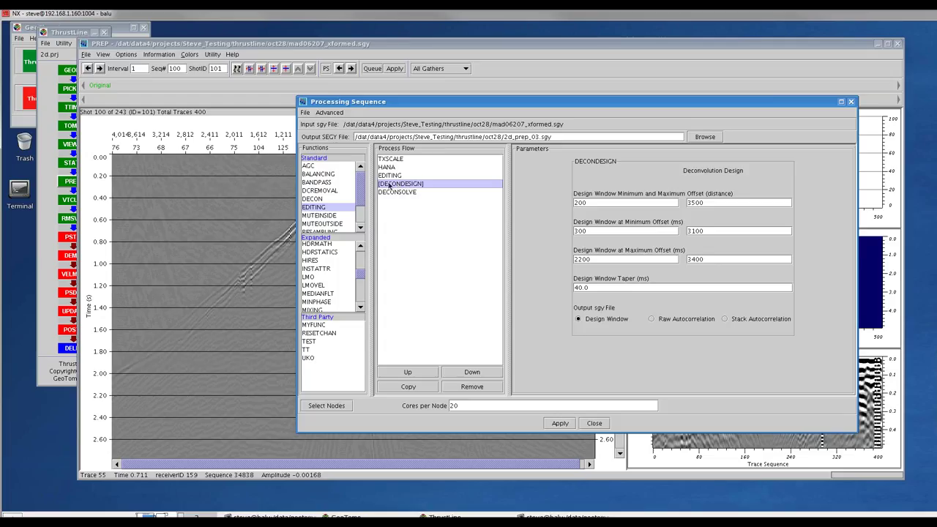
double_click(391, 184)
click(559, 423)
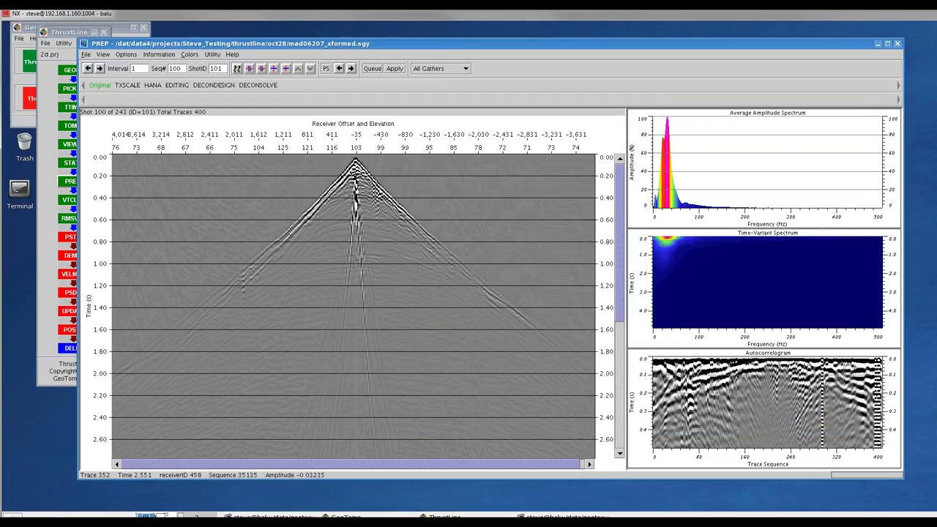
Step: Rename the DECONSOLVE surface-consistent components output file to jsurf_decon.scd and apply the processing sequence
click(327, 70)
click(401, 194)
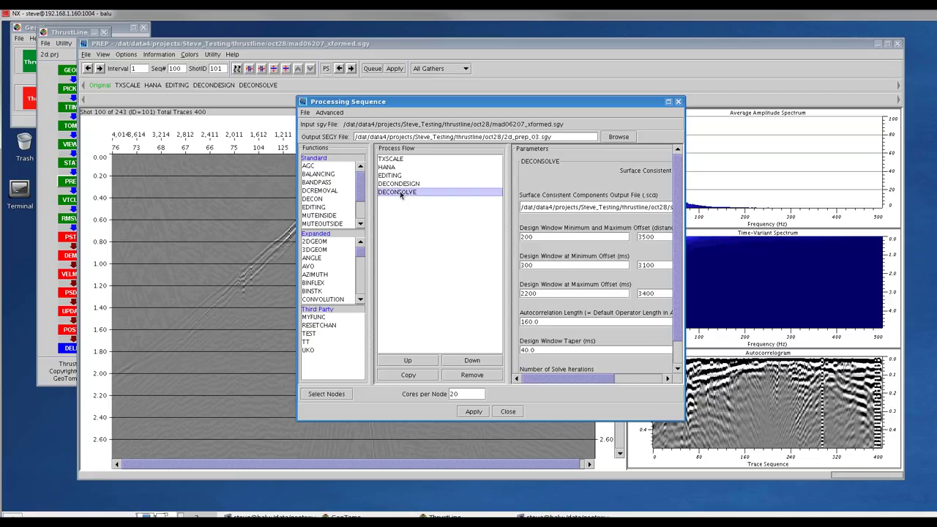
click(668, 207)
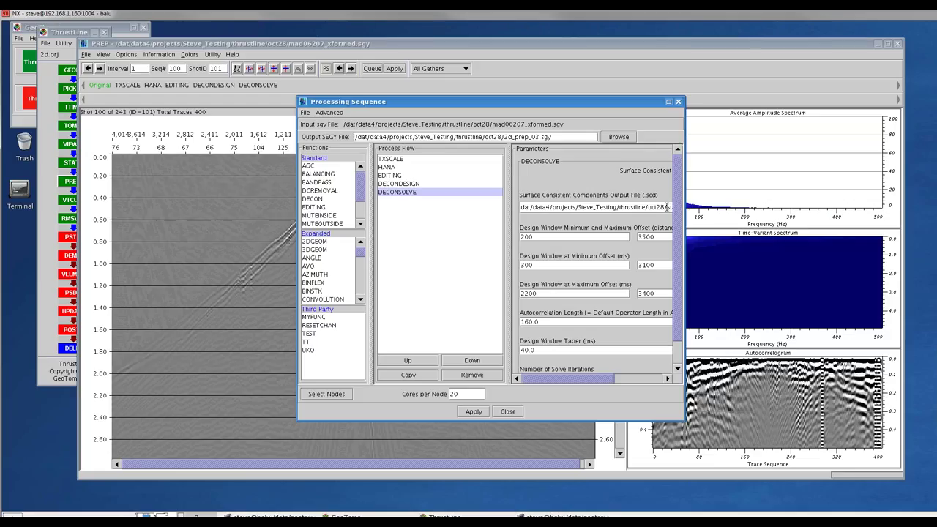
drag(683, 219, 824, 220)
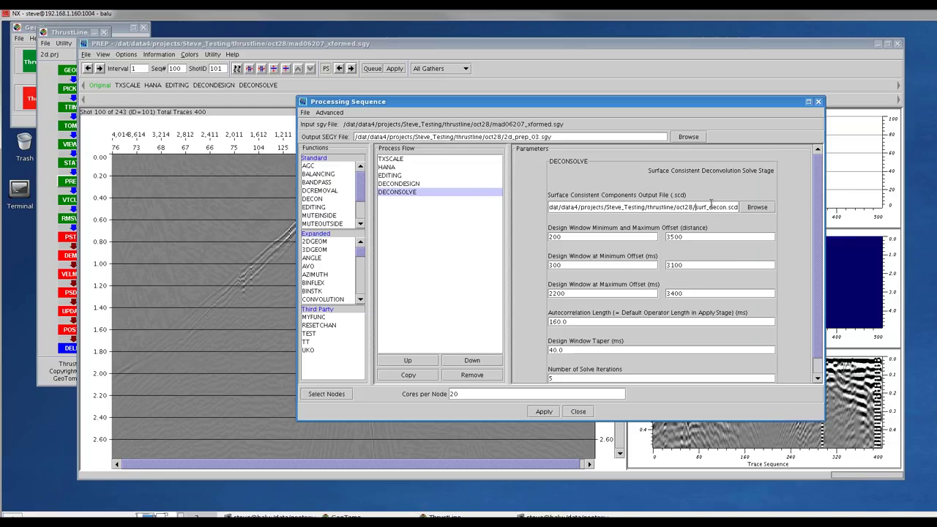
text(j)
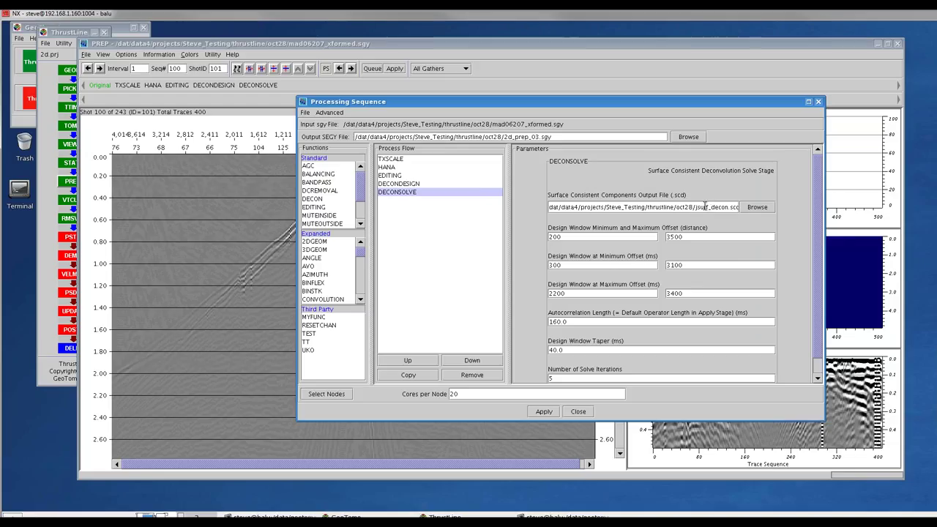
drag(689, 208, 740, 207)
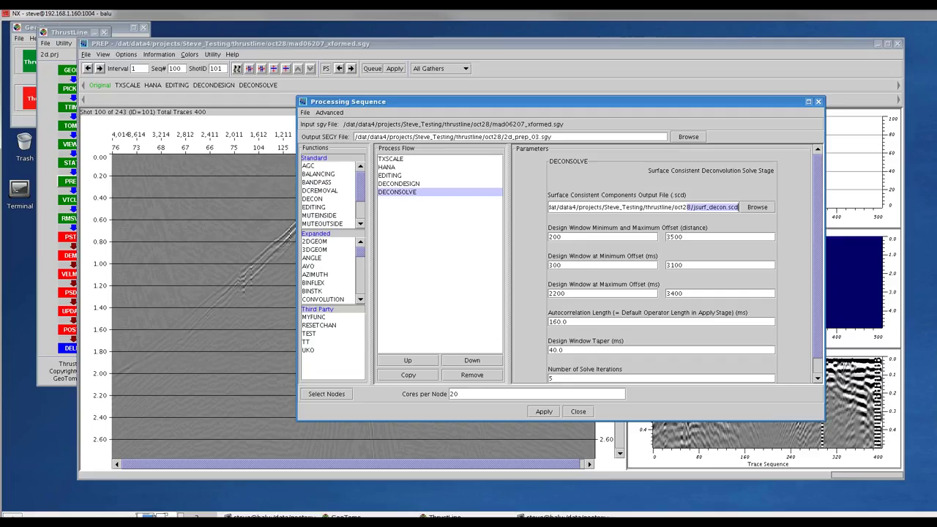
click(544, 411)
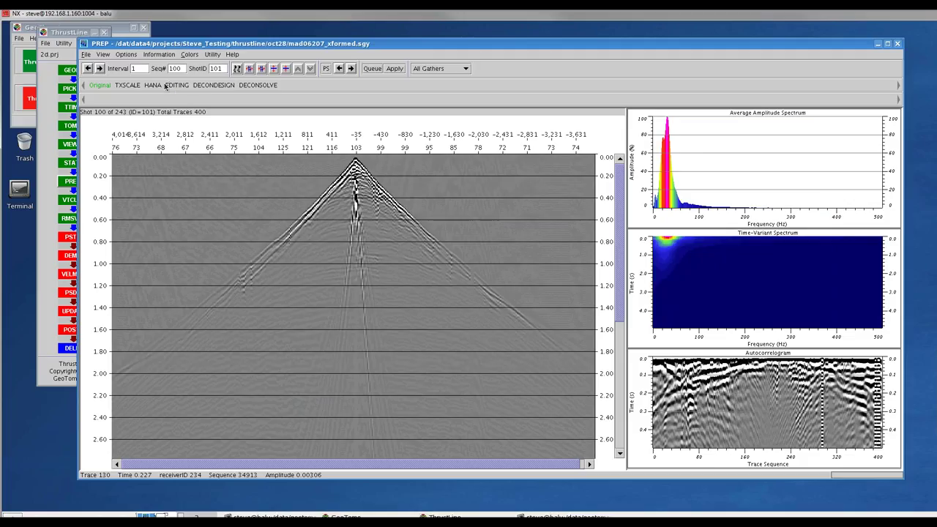
Step: Run TXSCALE and HANA on shot 100 and compare their results
click(351, 69)
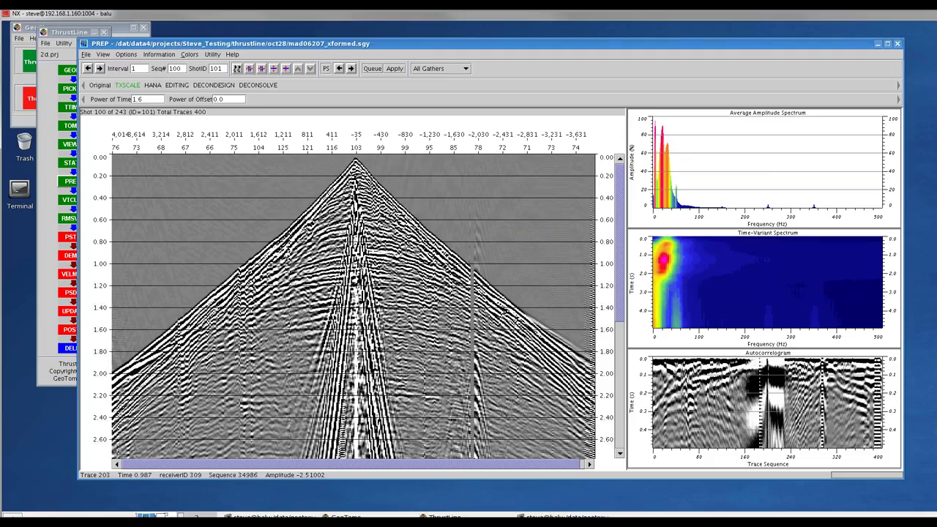
click(152, 85)
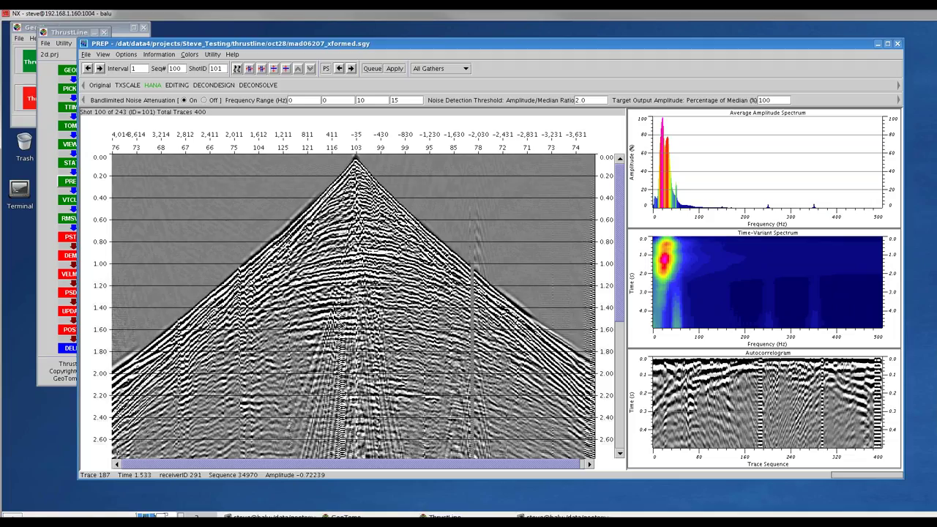
click(127, 85)
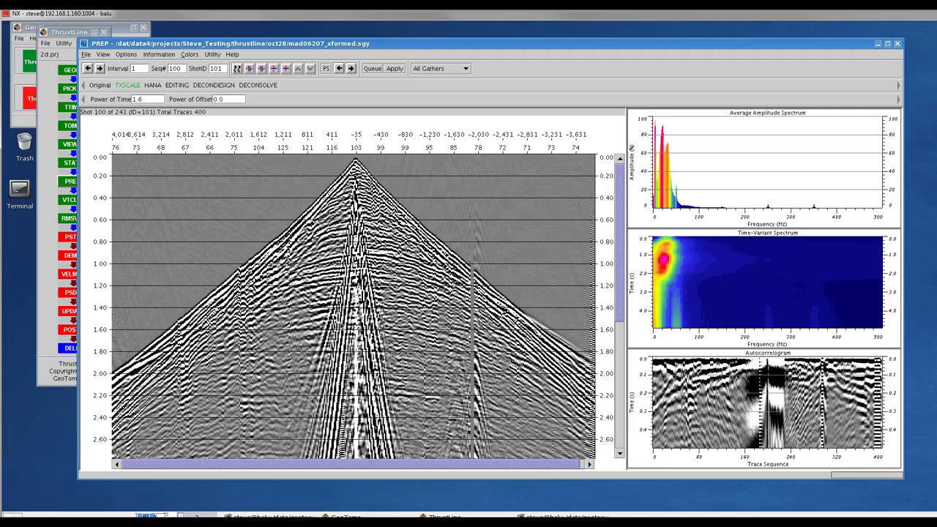
click(152, 85)
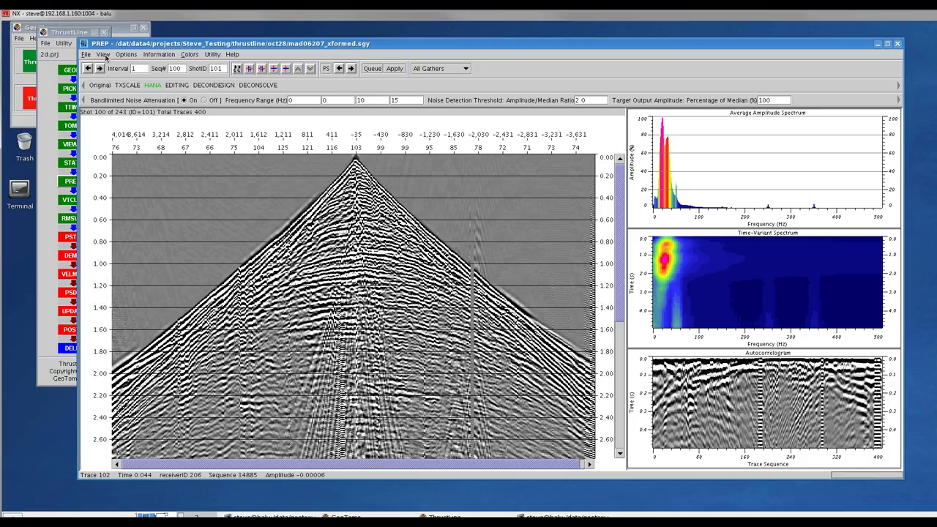
Step: Display the difference between the HANA result and its input for shot 100, and turn the difference display off
click(104, 57)
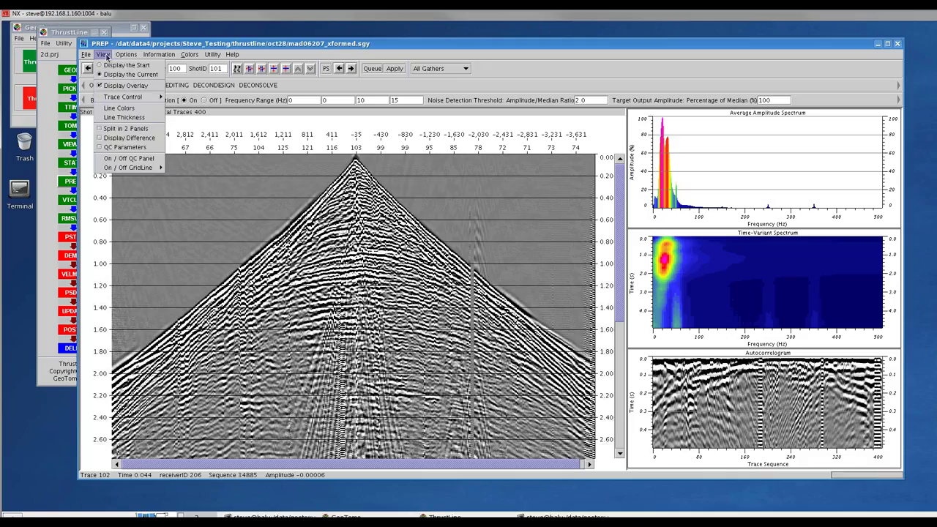
click(120, 139)
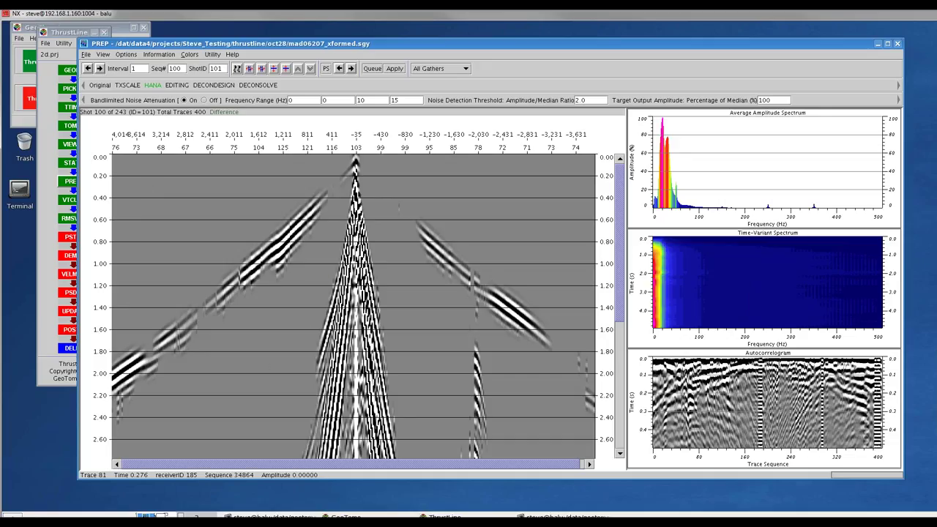
click(103, 54)
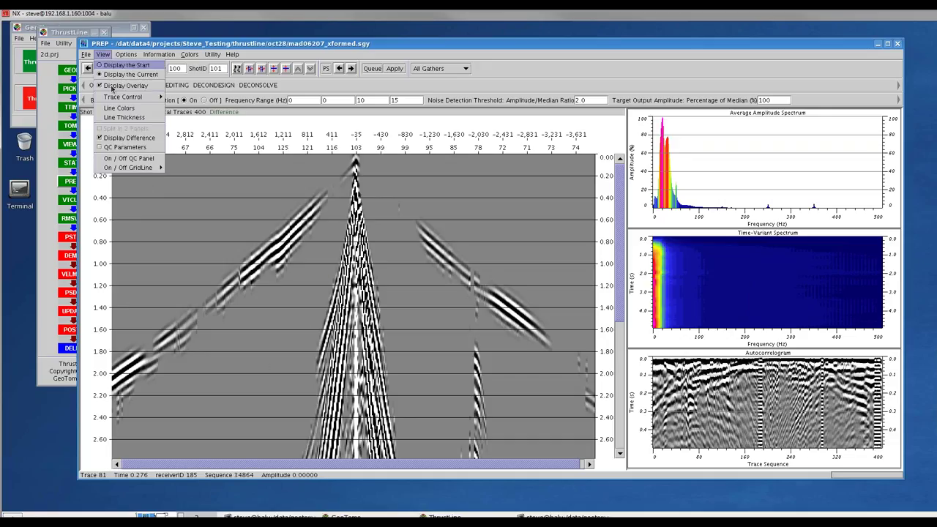
click(117, 138)
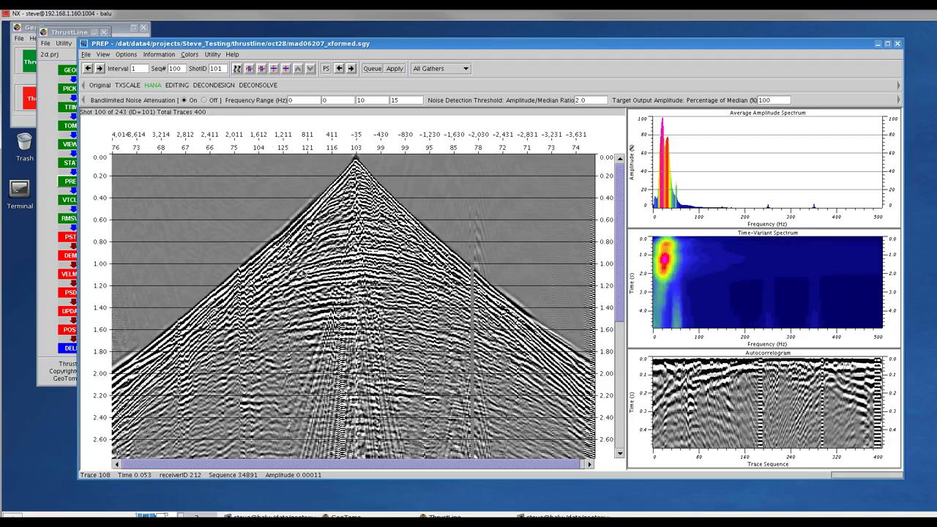
Step: Compare the HANA and EDITING results for shot 100
key(Right)
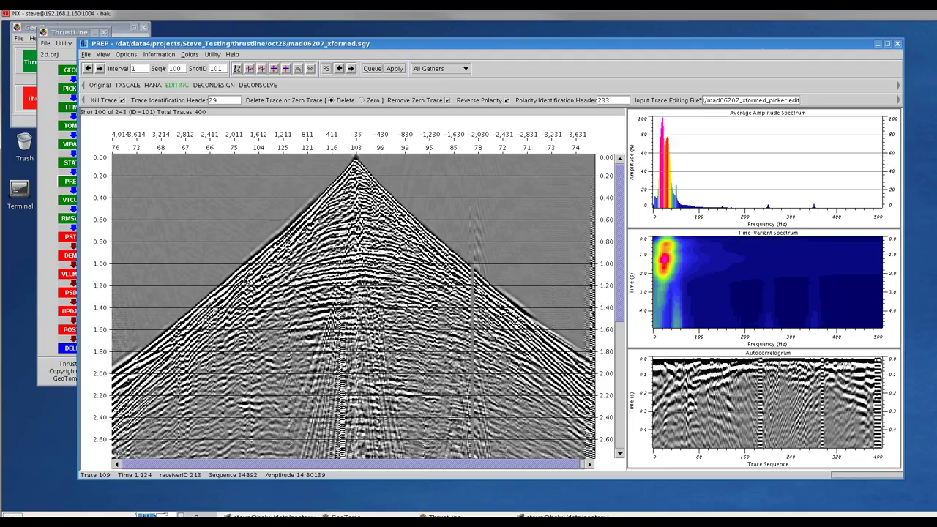
key(Left)
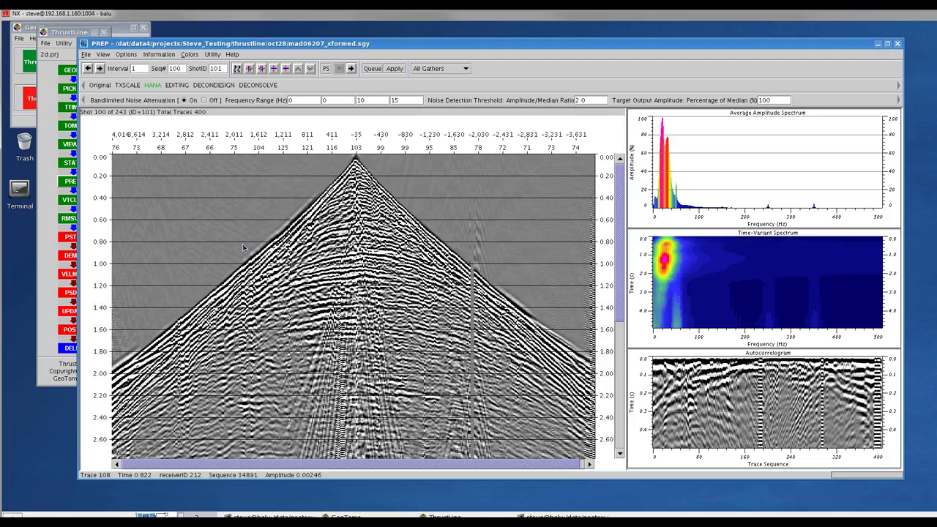
key(Right)
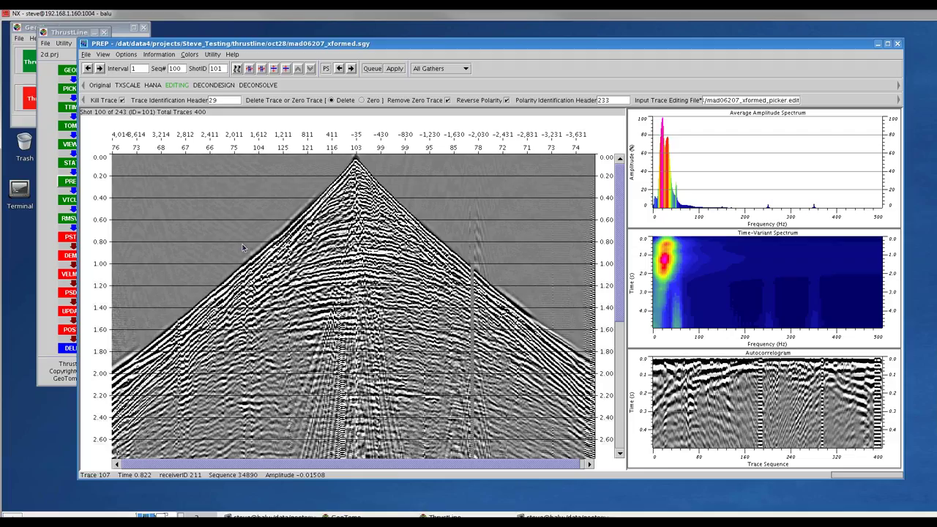
Step: Inspect the DECONDESIGN window on shot 100, try DECONSOLVE on the same shot, and return to the DECONDESIGN result
key(Right)
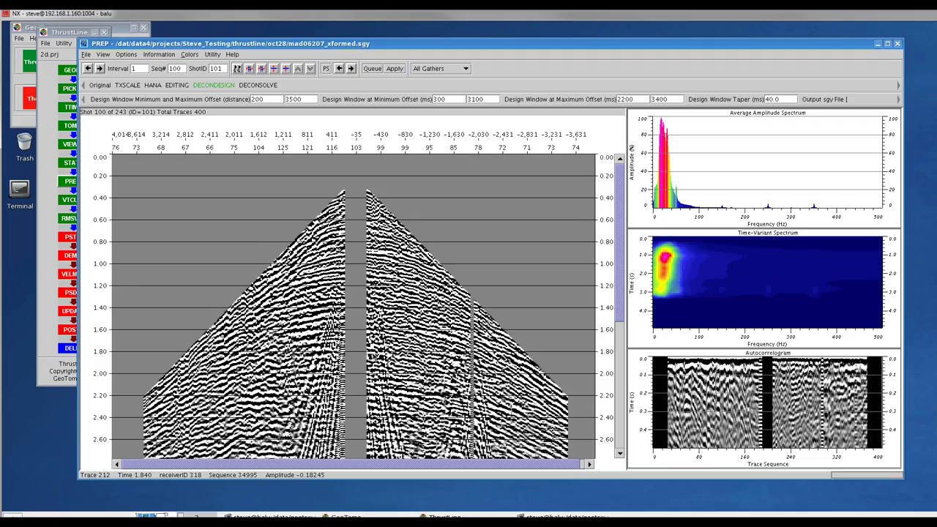
drag(619, 250, 619, 291)
scroll(623, 268, up, 1)
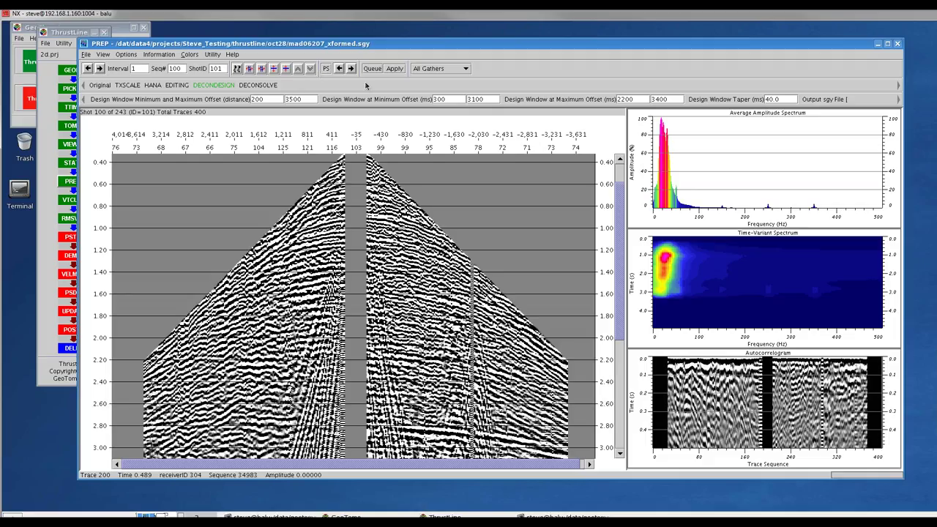
click(257, 85)
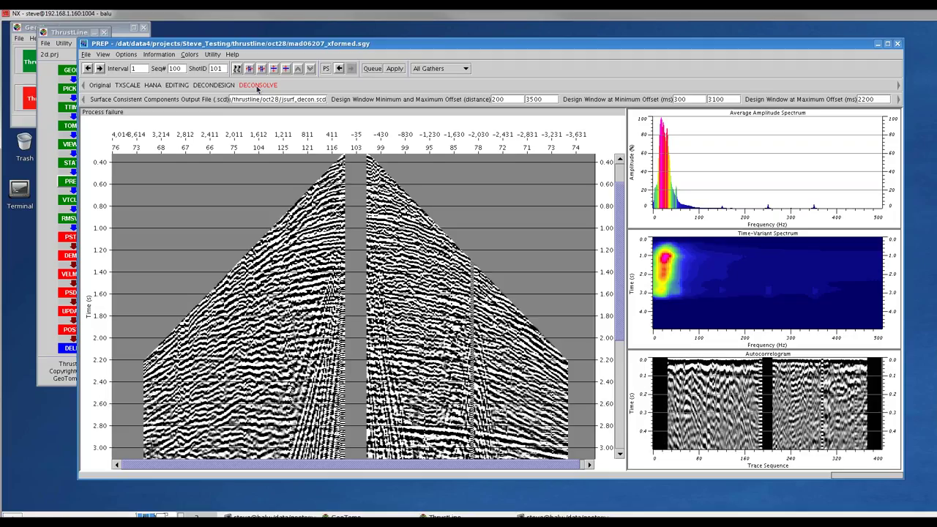
click(340, 68)
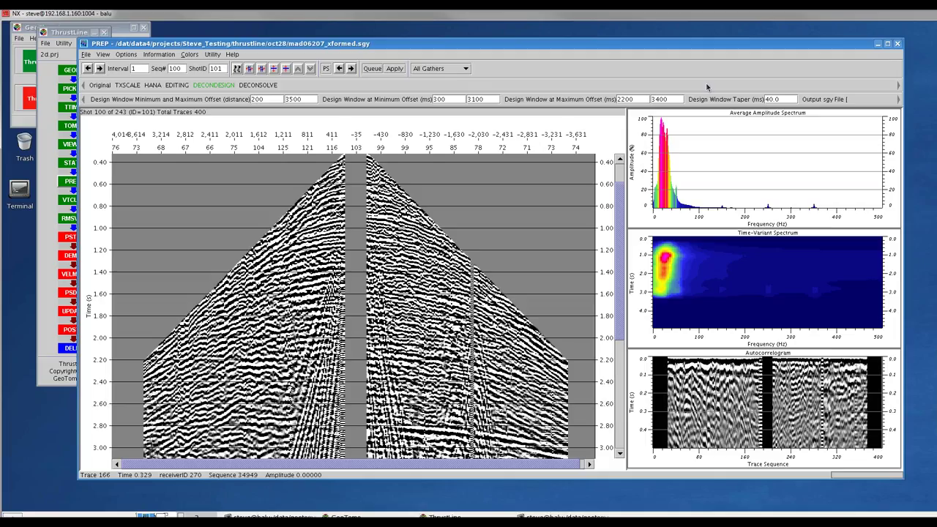
Step: Close and reopen PREP, and display the shot with sequence number 100
click(897, 43)
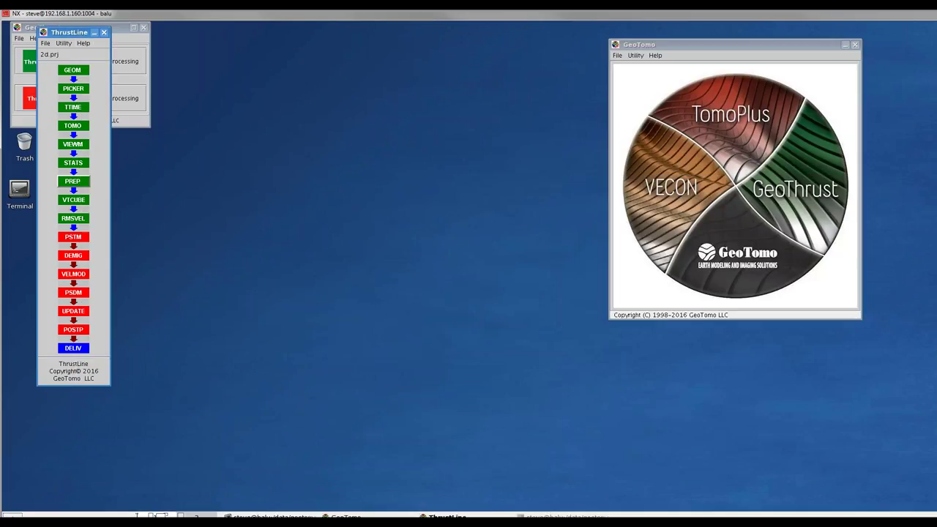
click(73, 182)
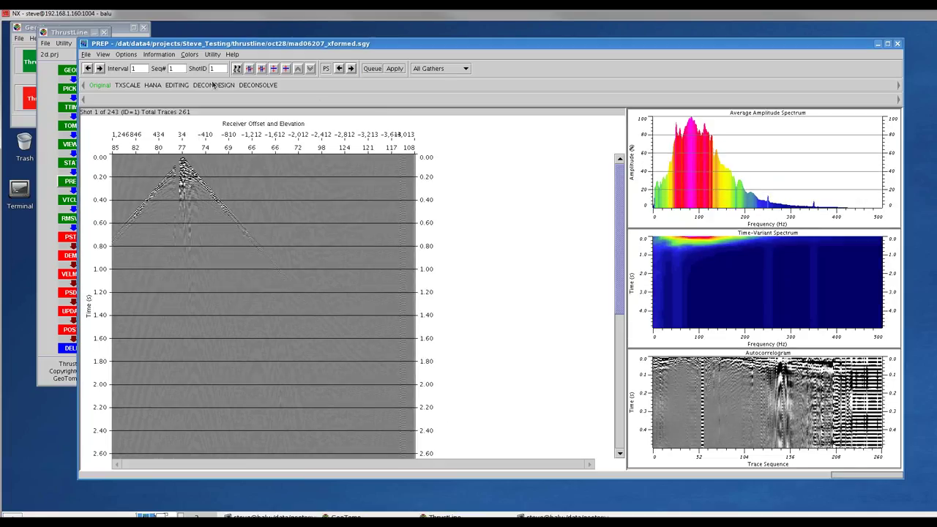
click(177, 68)
text(00)
key(Return)
Step: Load flow_to_create_shots_with_refr_statics.par into the Processing Sequence, listing parameter files with the filter *par
click(327, 69)
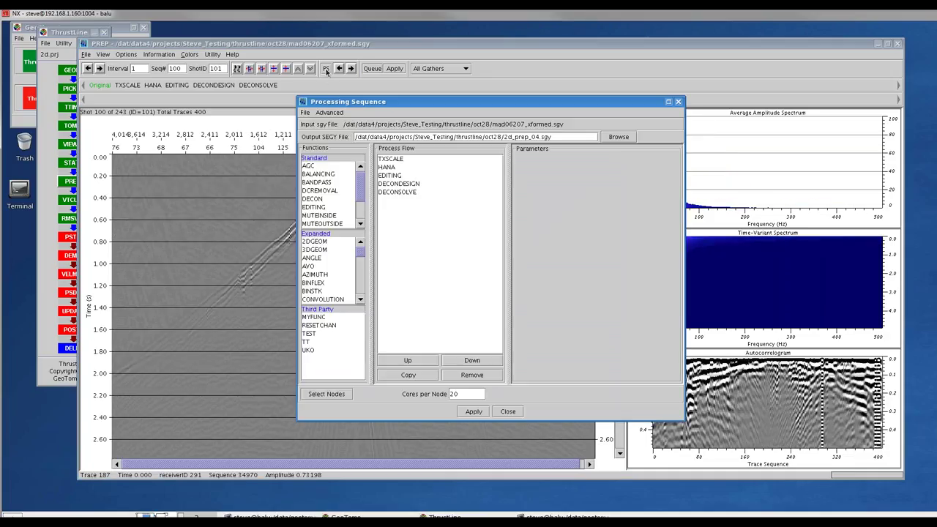
click(305, 112)
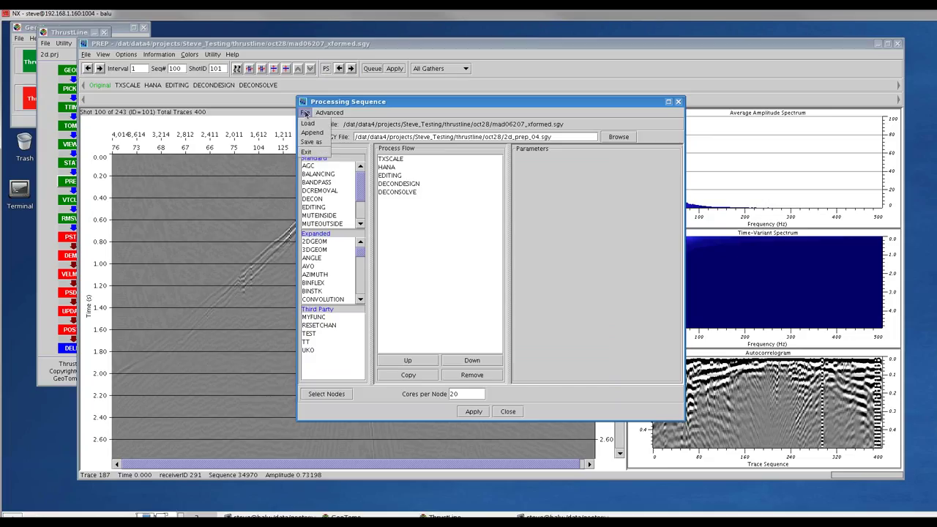
click(308, 123)
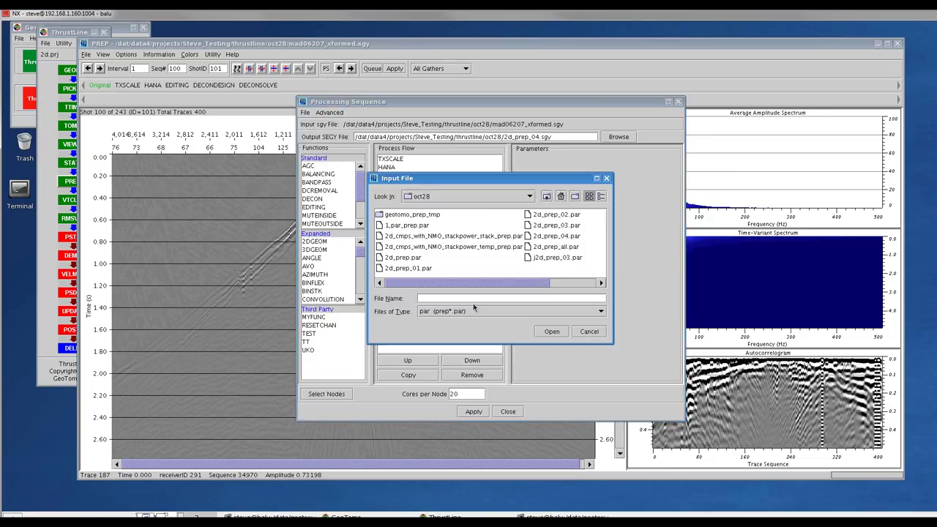
text(*par)
key(Return)
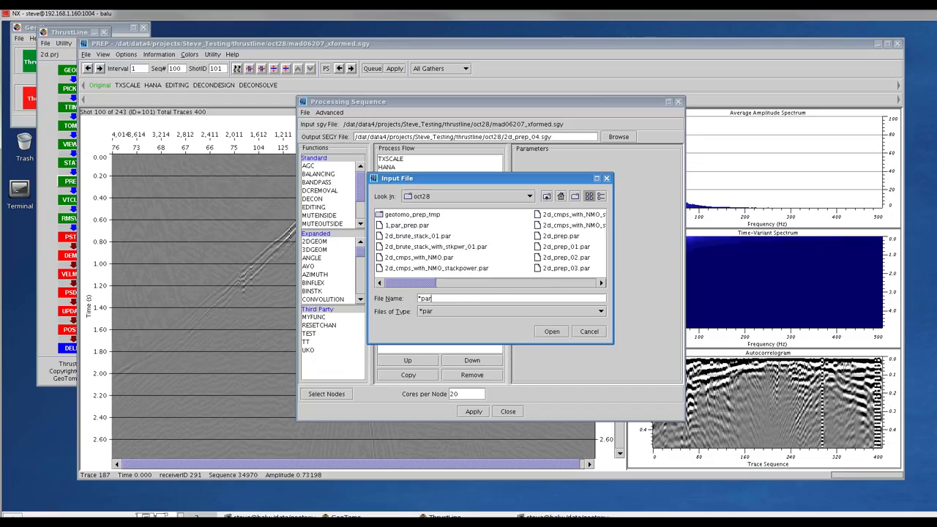
drag(624, 353, 762, 441)
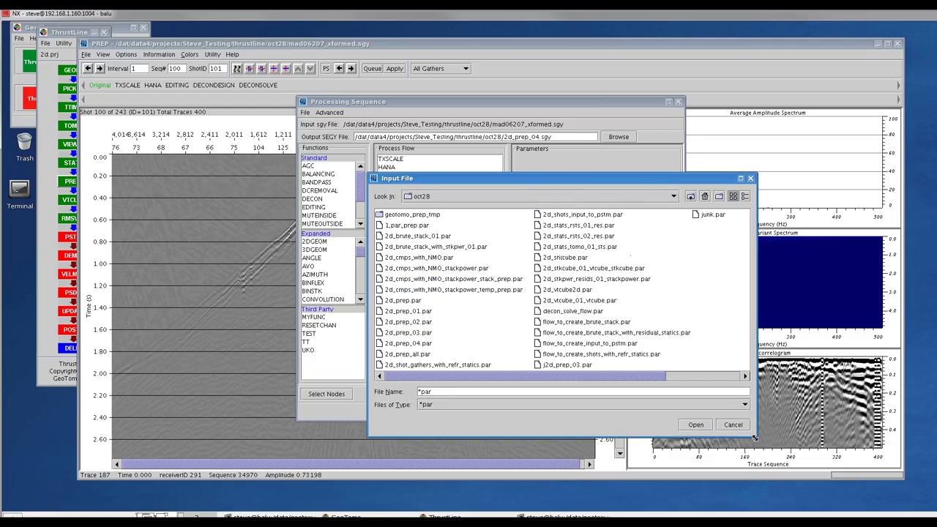
click(600, 355)
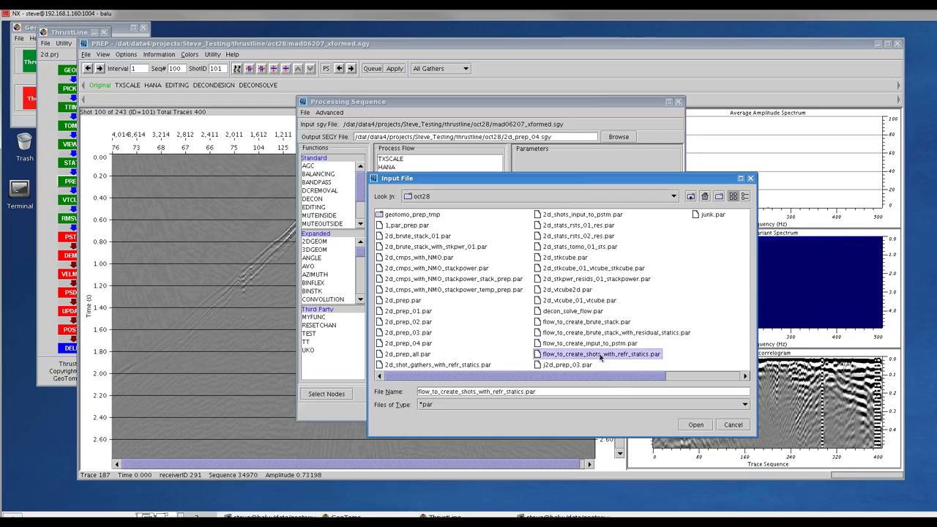
click(696, 425)
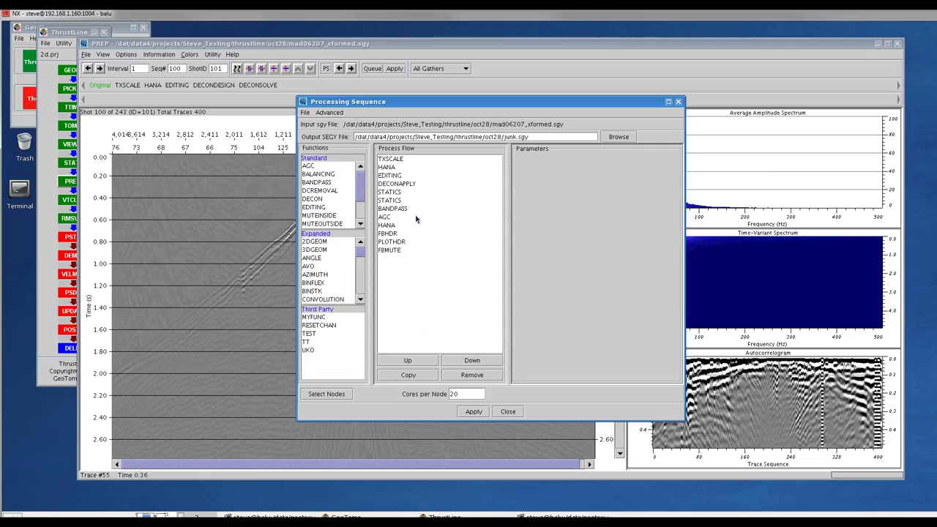
Step: Review the parameters of TXSCALE, the first HANA, EDITING and DECONAPPLY in the process flow, enlarging the window to read the deconvolution components file
click(392, 161)
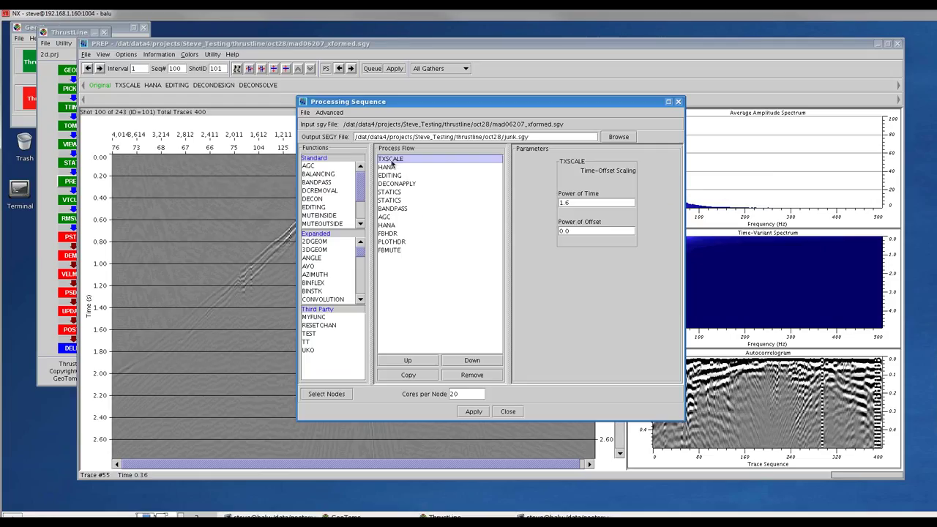
click(388, 167)
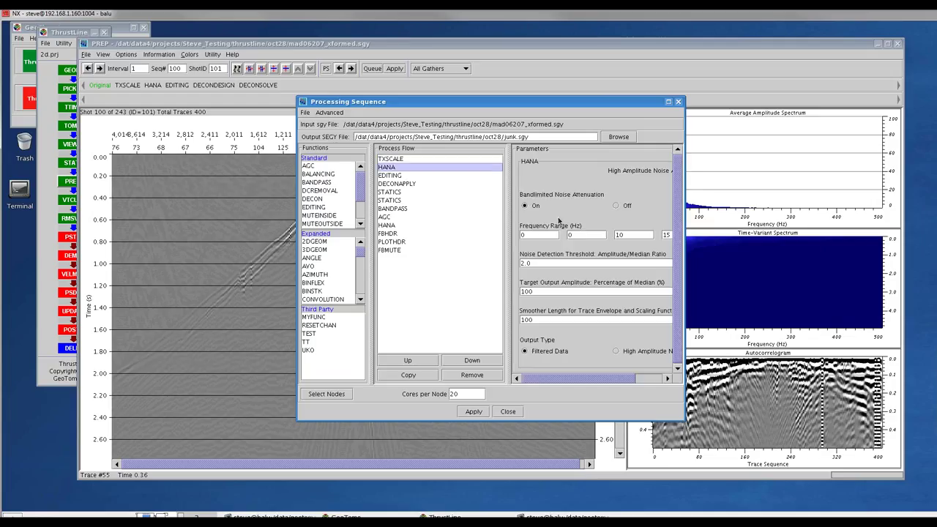
click(391, 176)
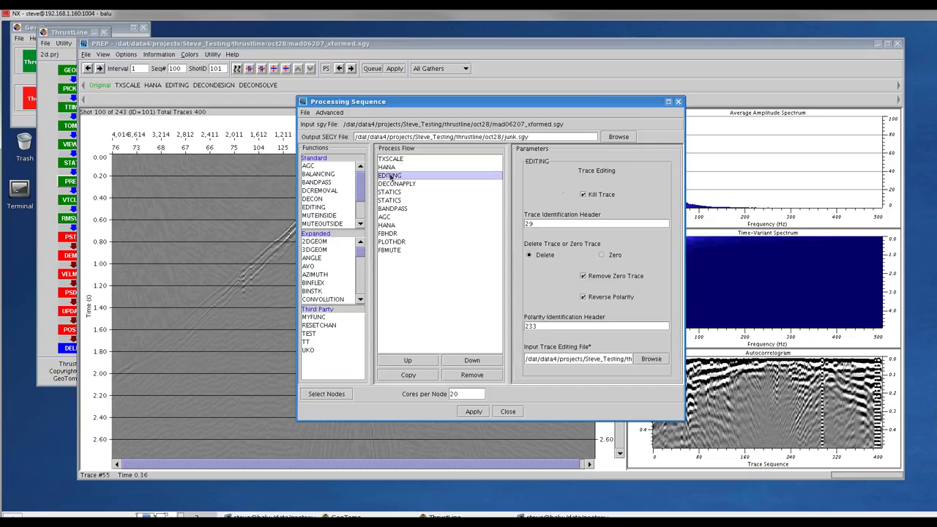
click(396, 186)
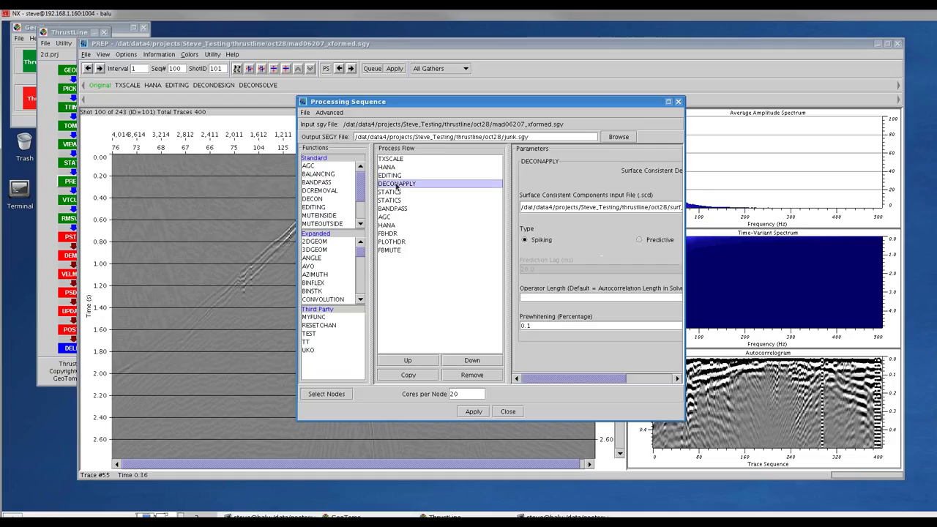
drag(684, 420, 900, 460)
click(738, 208)
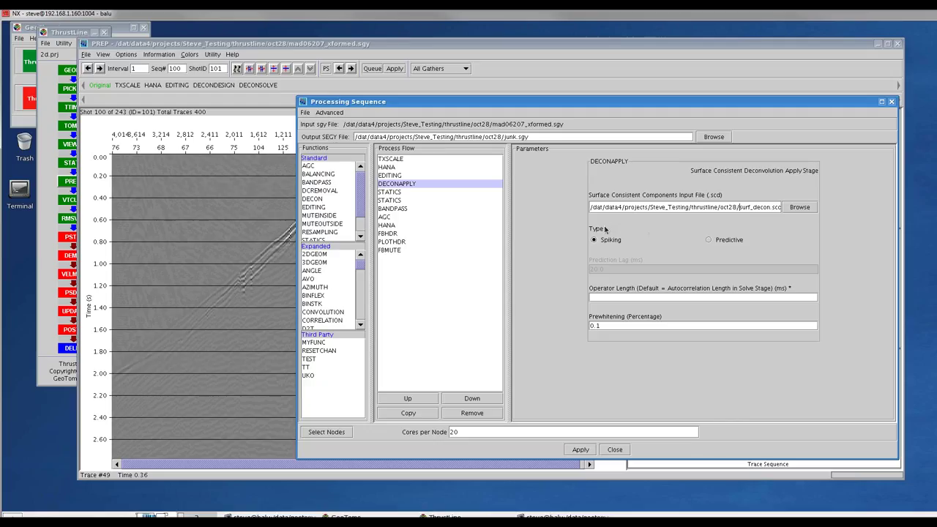
Step: Inspect the first STATICS entry, reading the full names of its input statics file and input datum file
click(390, 192)
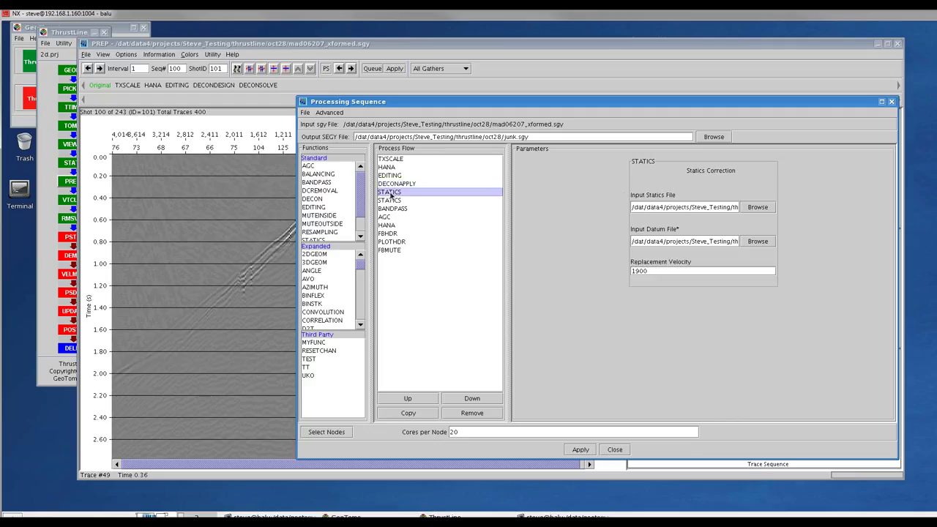
click(668, 207)
key(End)
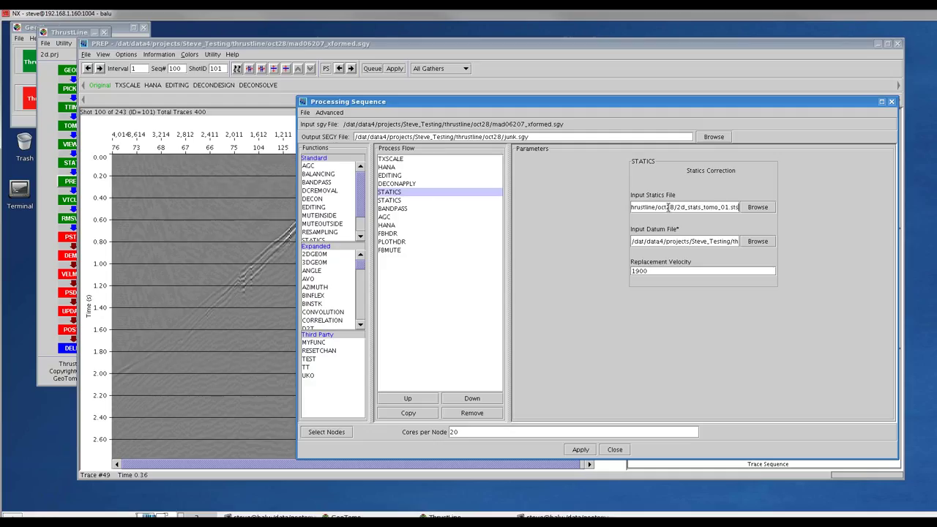
click(699, 241)
key(End)
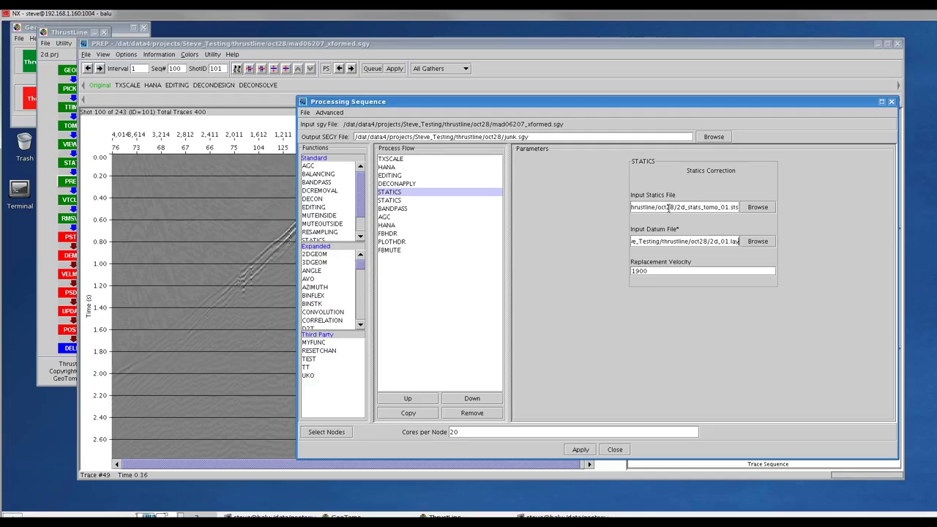
Step: Inspect the second STATICS entry, checking the names of its statics and datum files and its replacement velocity
click(390, 201)
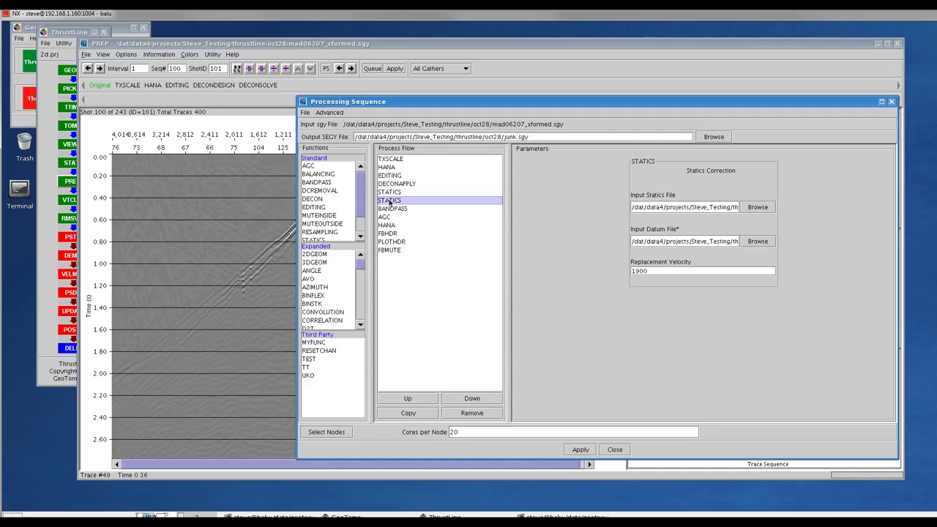
click(699, 207)
key(End)
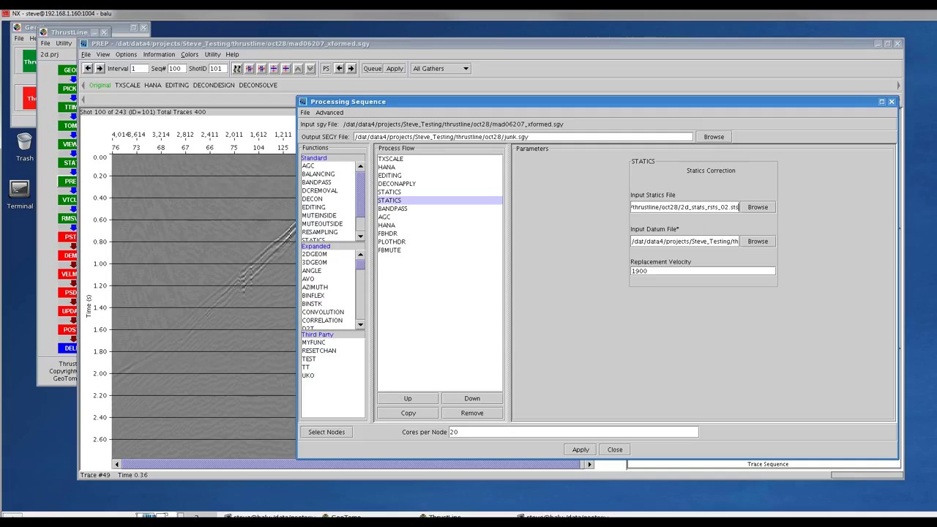
click(692, 242)
key(End)
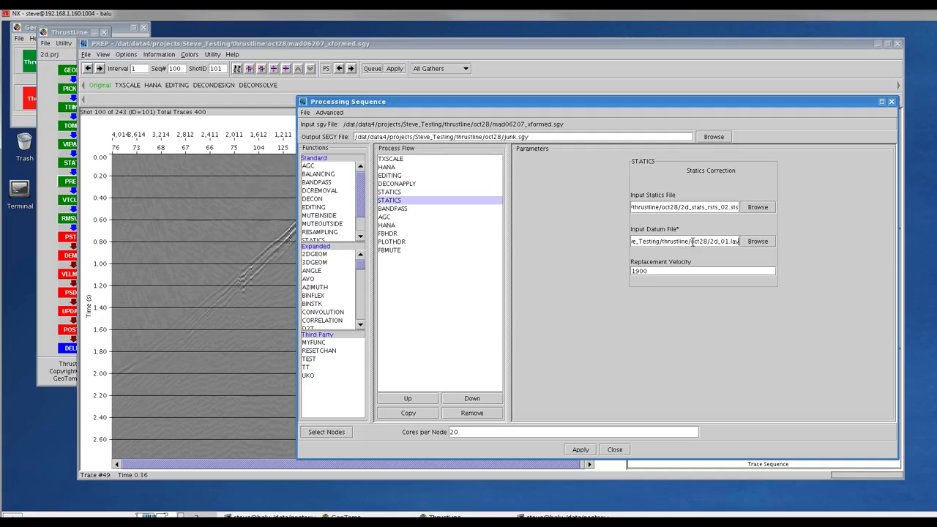
drag(672, 242, 735, 241)
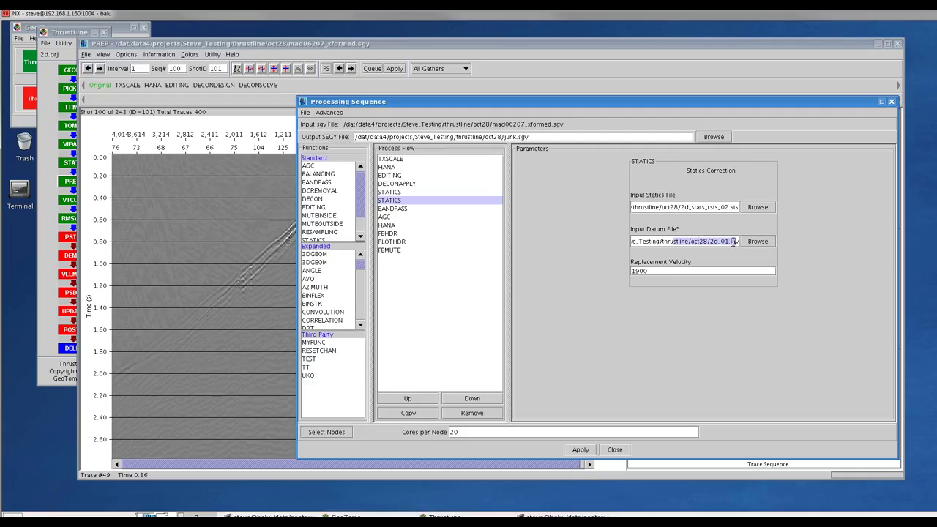
click(683, 242)
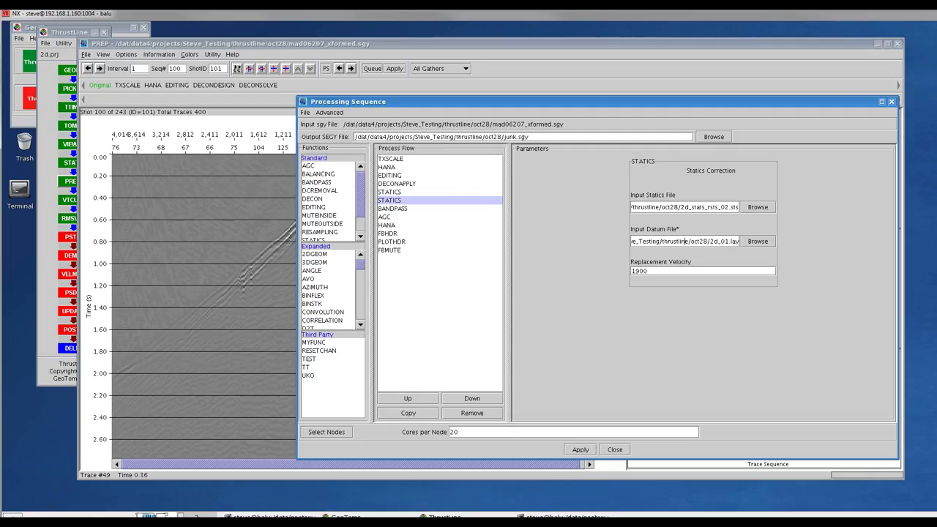
drag(657, 241, 735, 240)
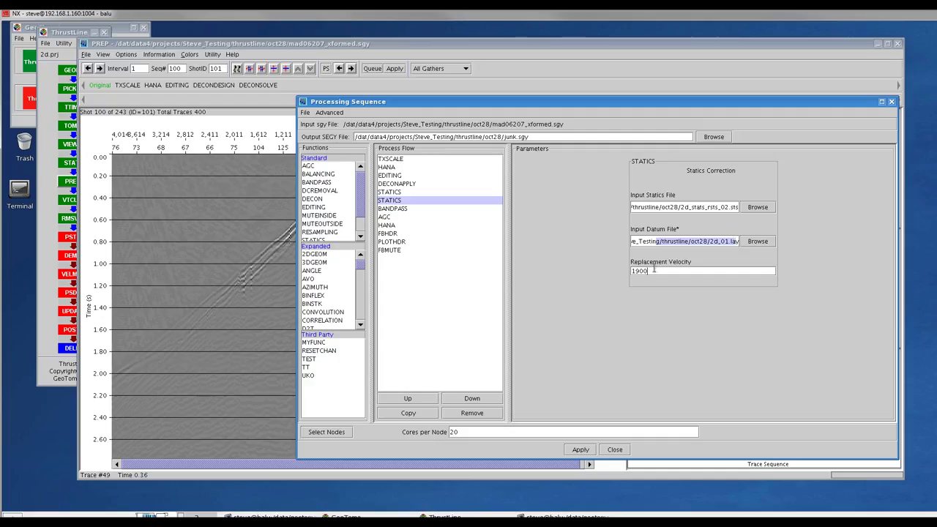
Step: Review the parameters of BANDPASS, AGC, the second HANA, FBHDR and PLOTHDR, including the first-breaks header index
click(394, 210)
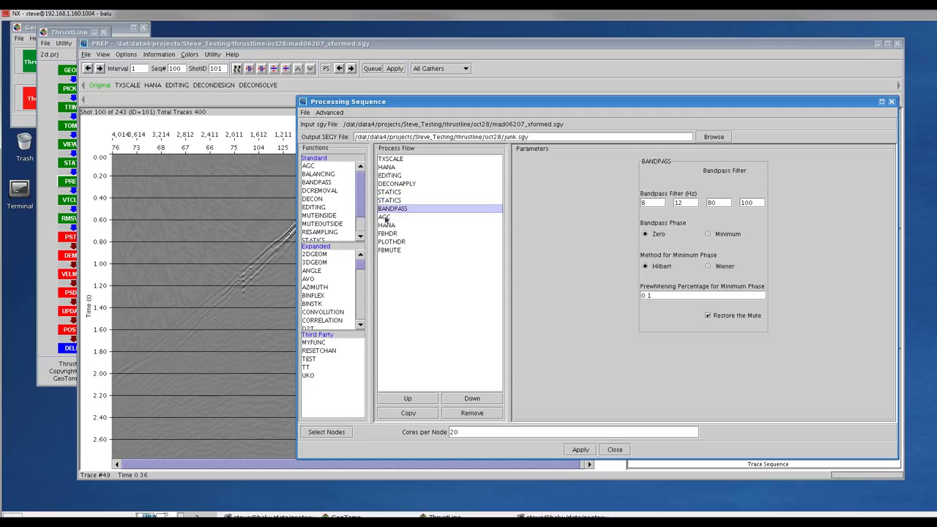
click(385, 217)
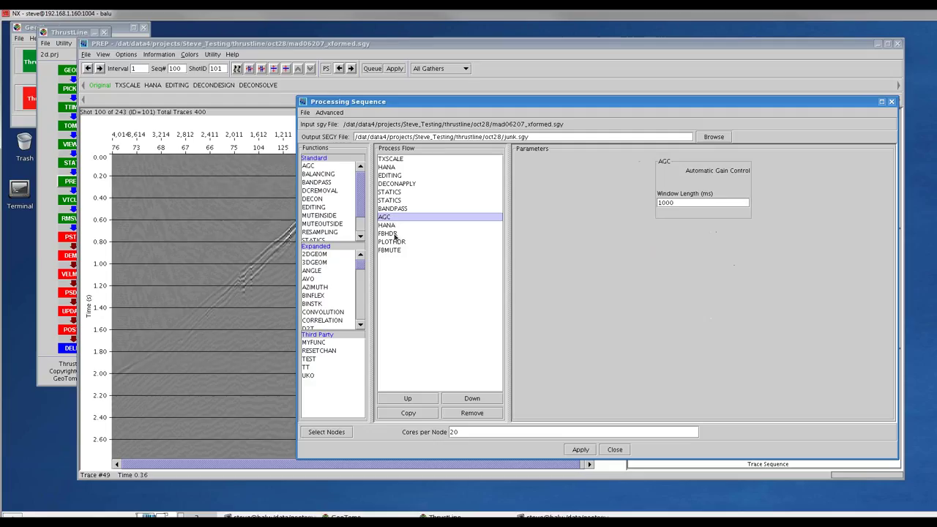
click(388, 225)
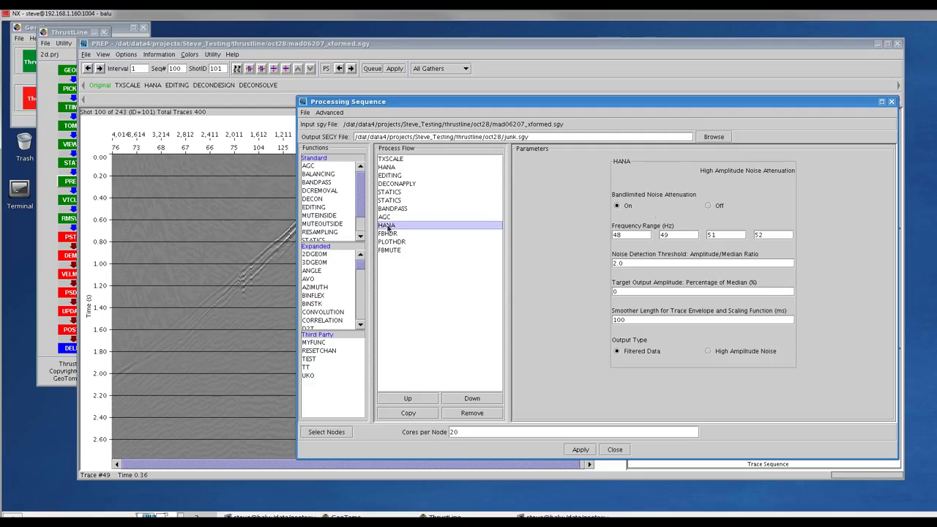
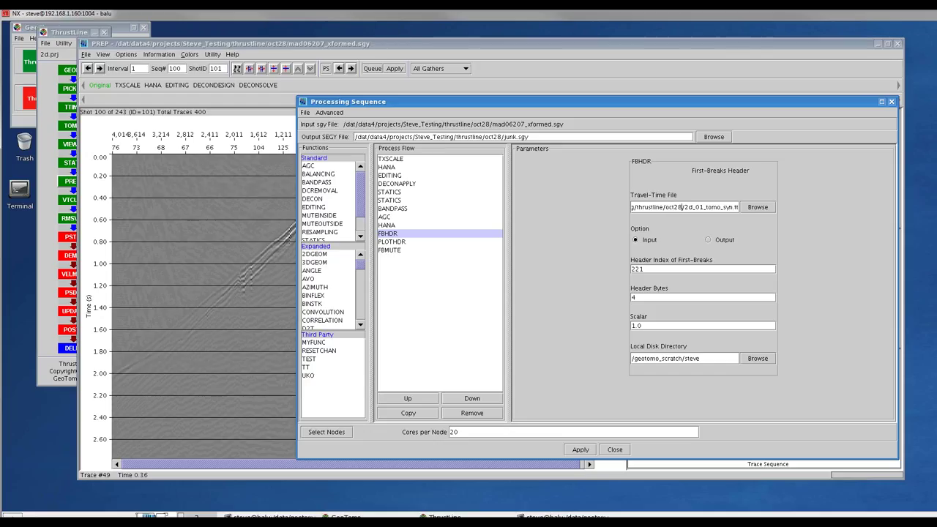
double_click(637, 269)
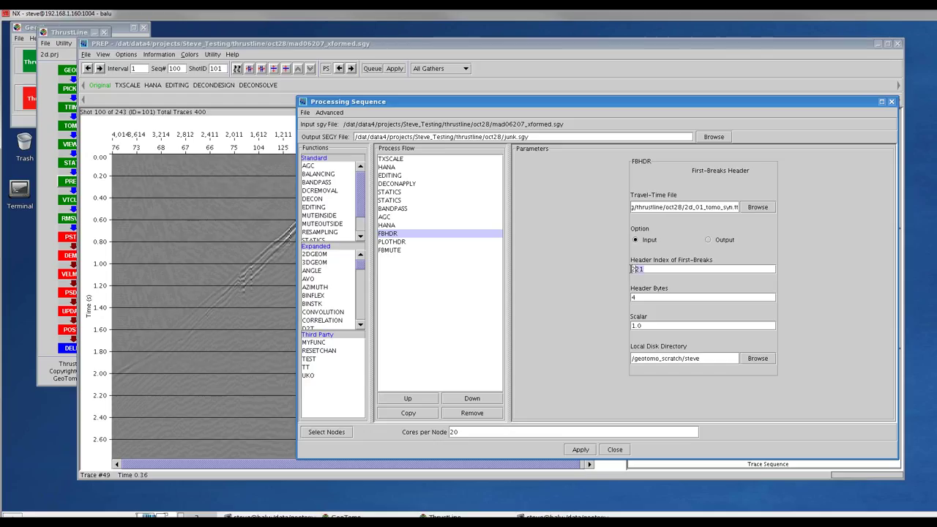
click(392, 242)
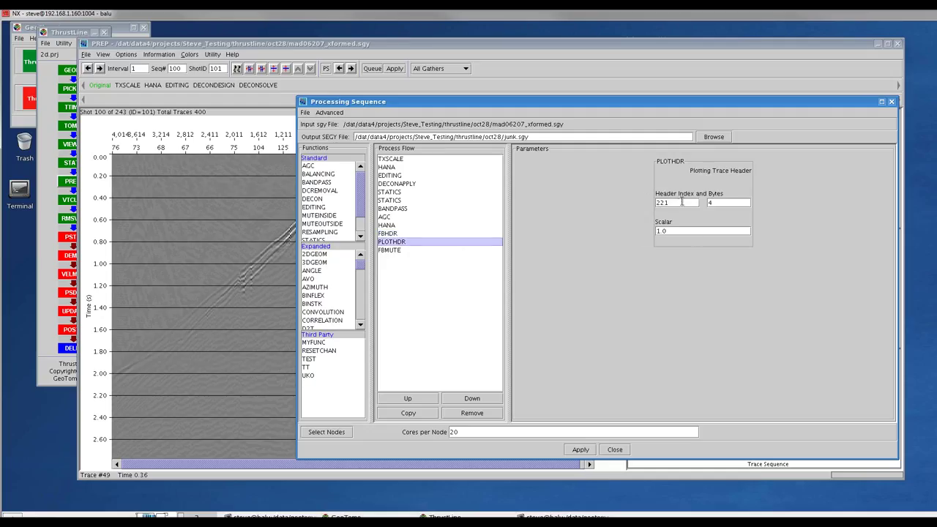
Step: Examine the FBMUTE parameters, including the offset versus time-shift table and the offset versus velocity table for missing picks
click(390, 251)
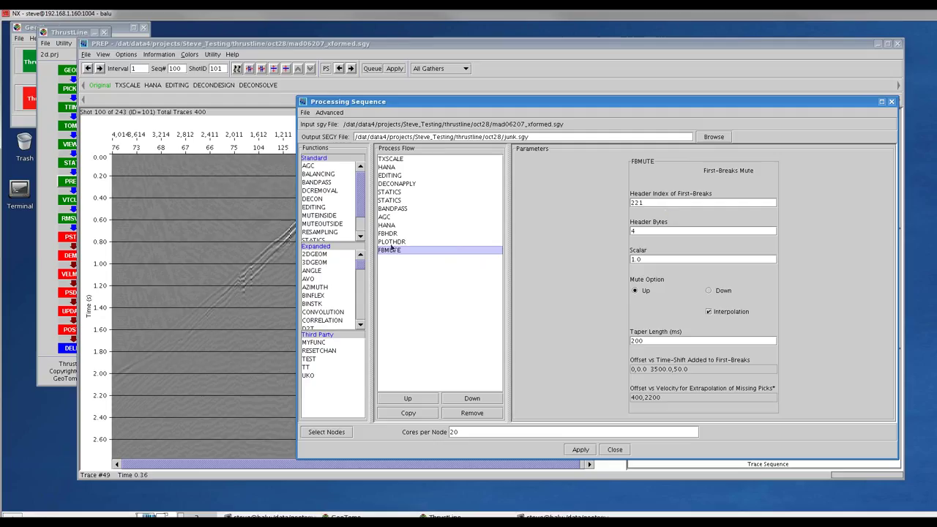
key(Tab)
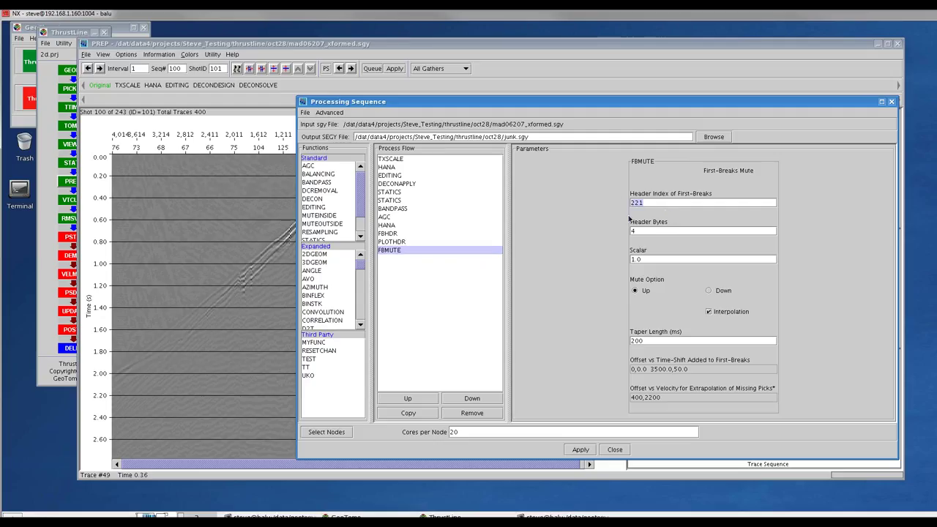
click(255, 262)
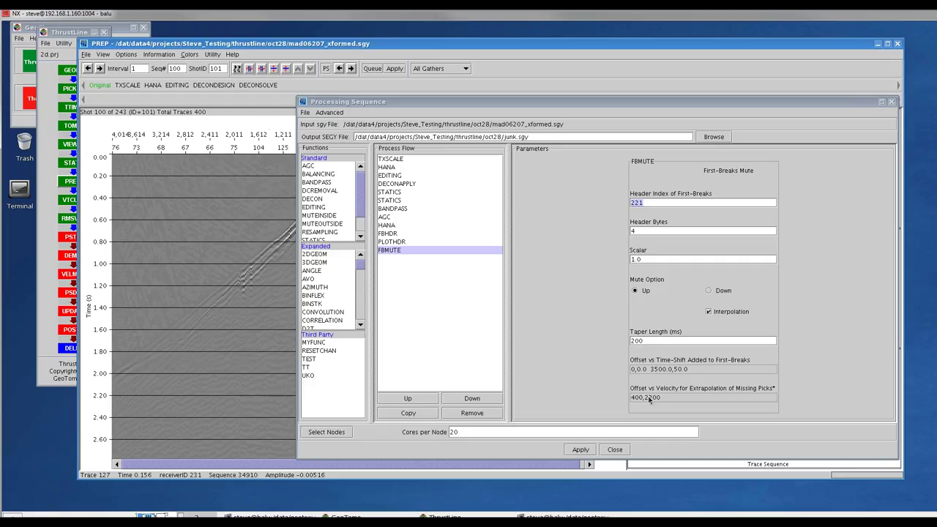
double_click(675, 371)
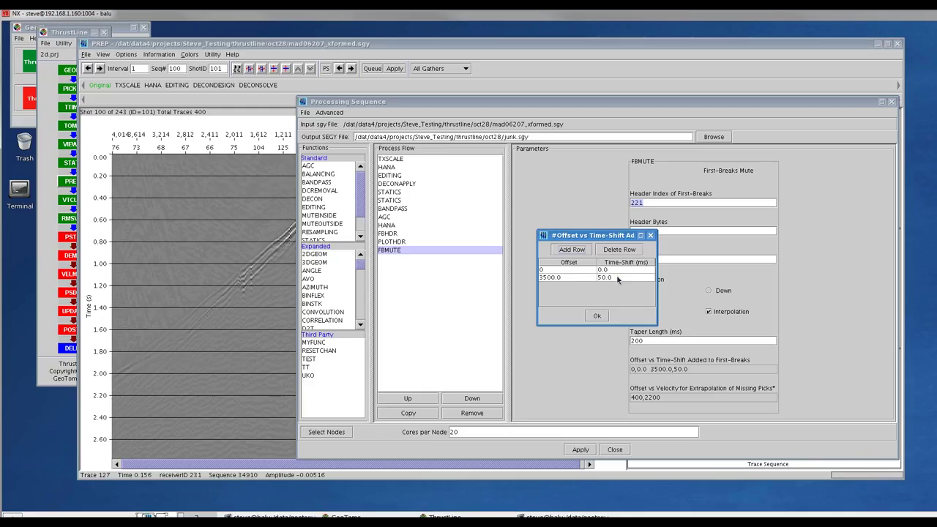
click(596, 316)
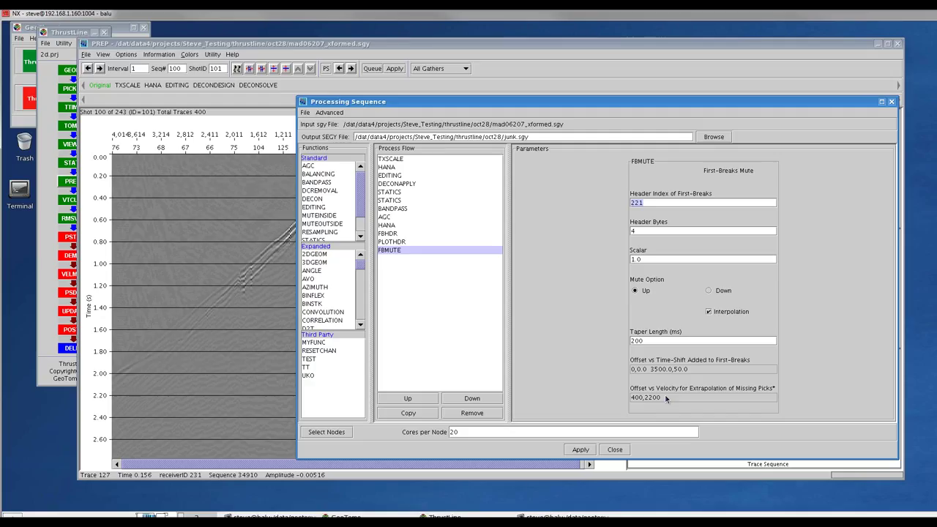
click(666, 398)
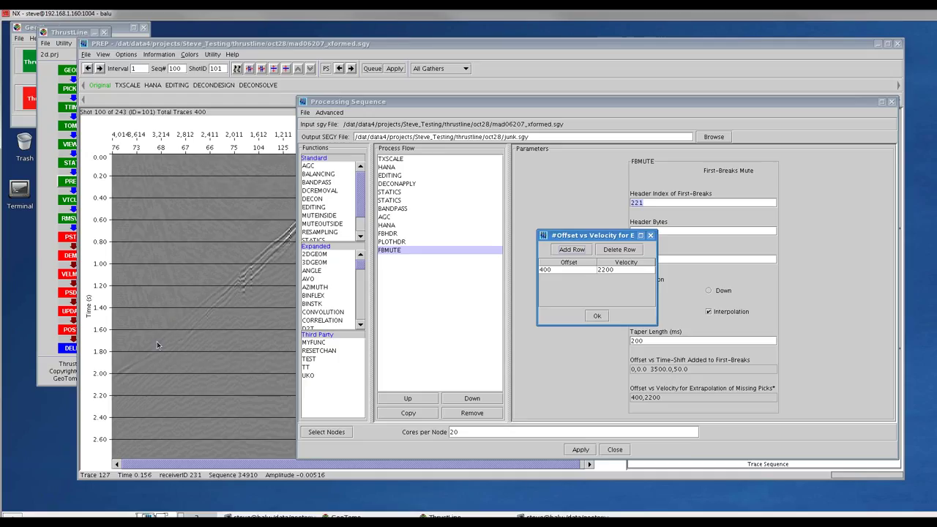
click(600, 316)
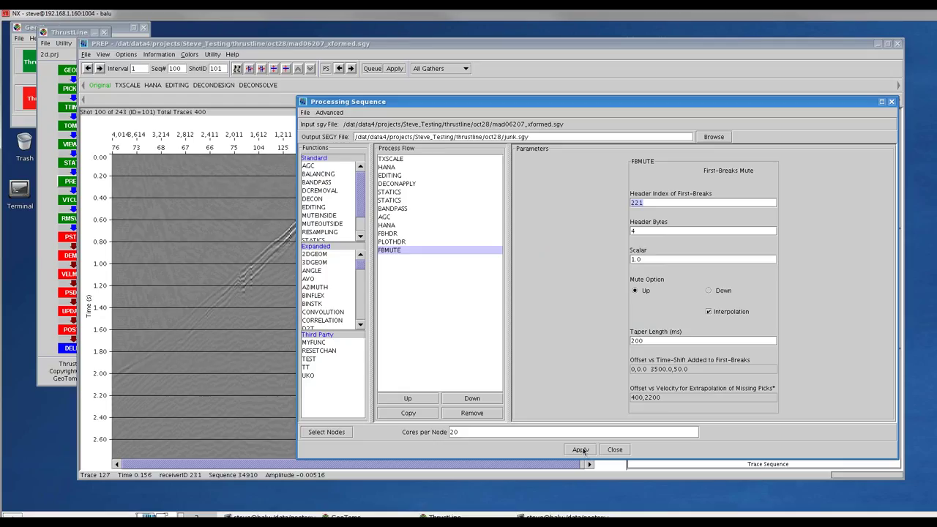
Step: Check the machines selected for processing and apply the refraction statics flow to PREP
click(333, 432)
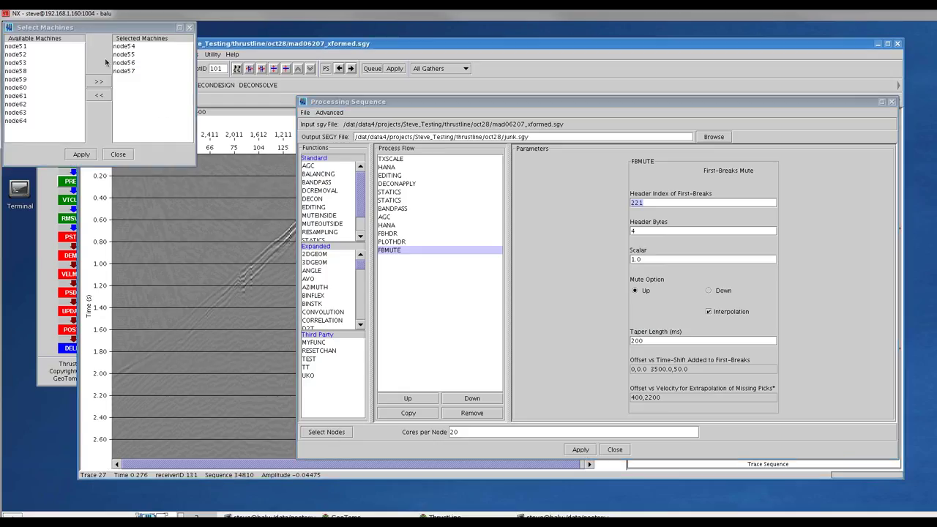
click(124, 154)
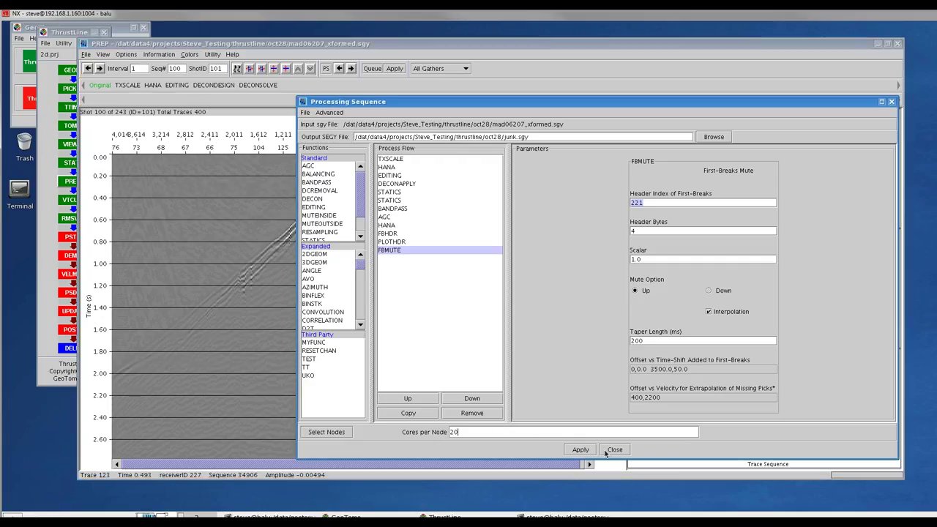
click(581, 449)
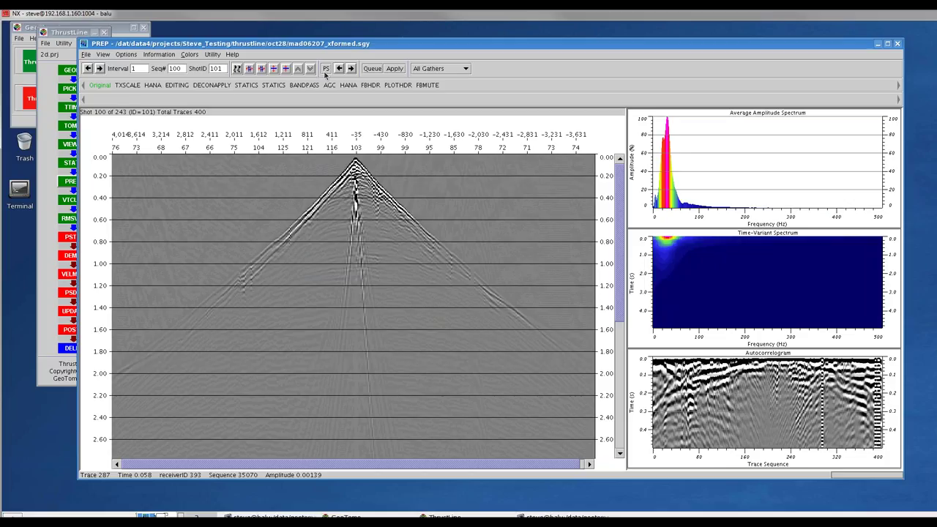
Step: Step through the flow results on shot 100, comparing DECONAPPLY, both STATICS stages, BANDPASS and AGC
click(352, 69)
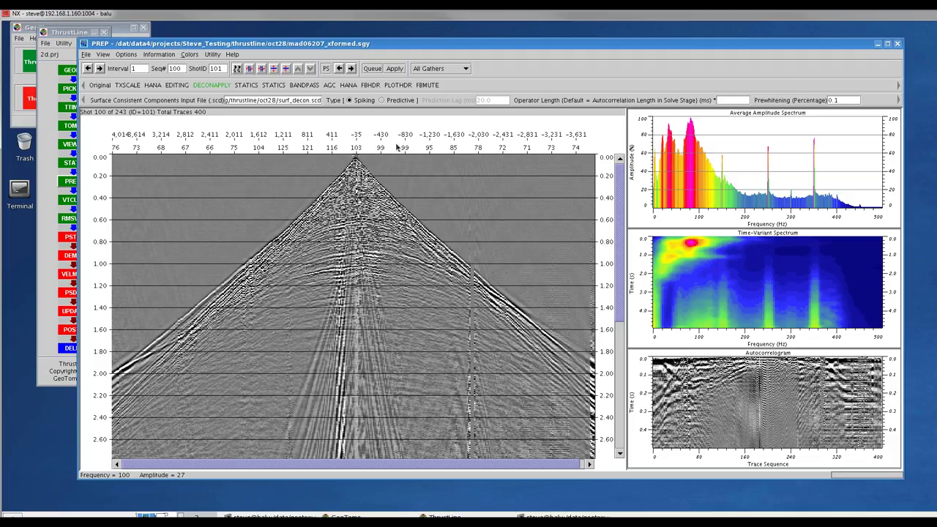
key(Right)
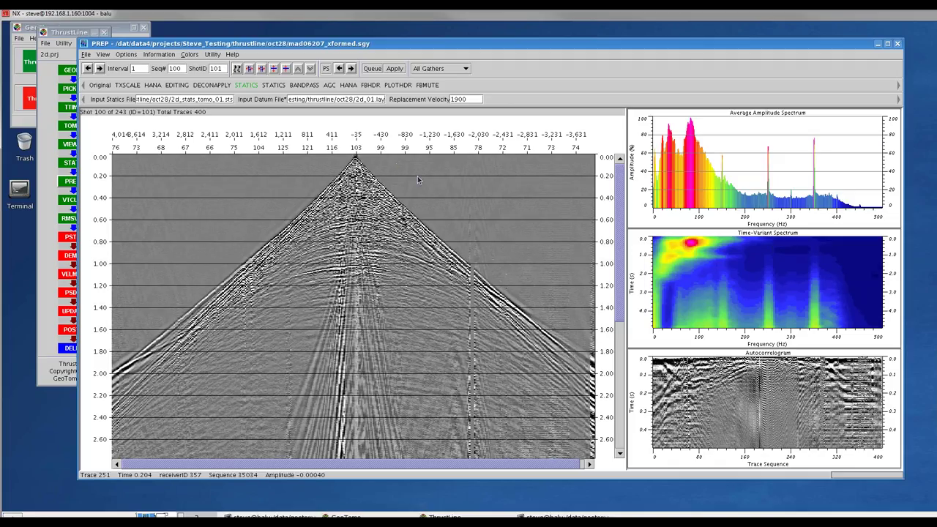
key(Right)
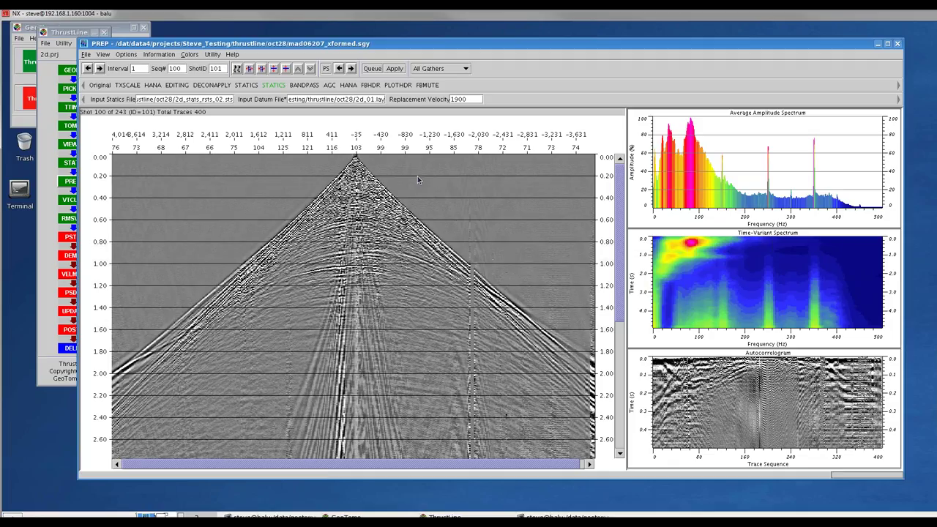
key(Right)
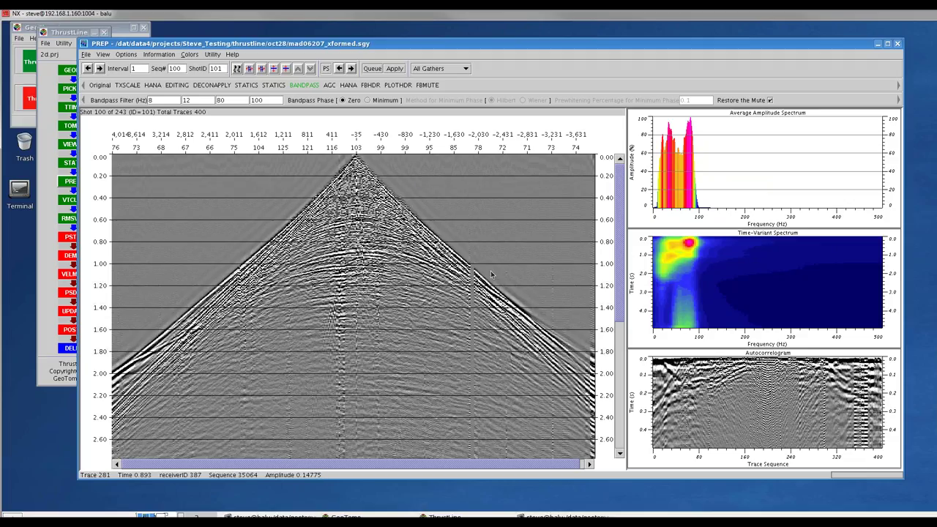
click(329, 85)
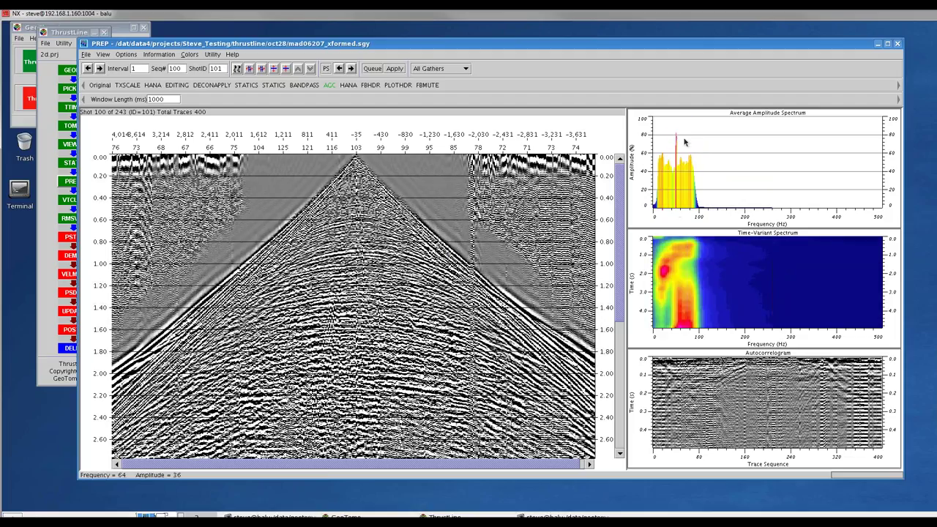
Step: Step through the HANA, FBHDR, PLOTHDR and FBMUTE results on shot 100, checking the plotted first breaks against the mute
click(349, 86)
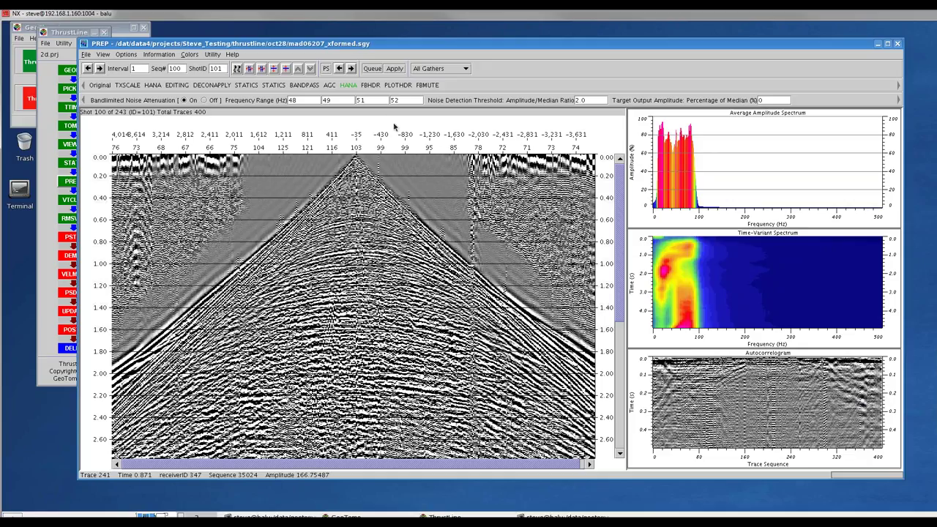
click(371, 85)
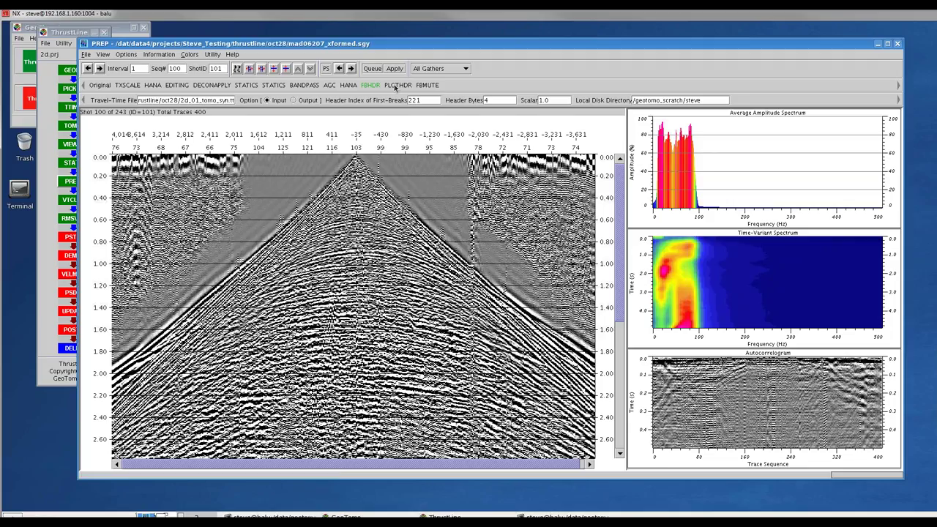
click(397, 85)
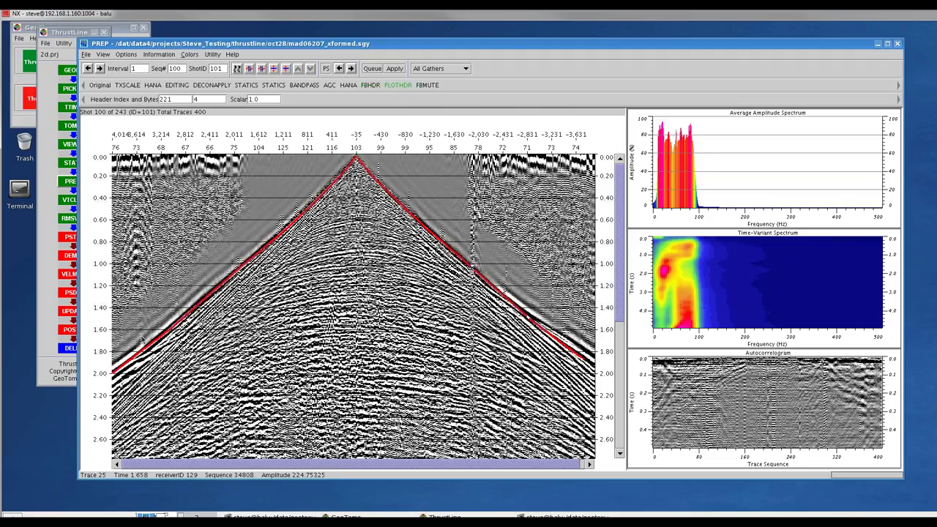
click(427, 85)
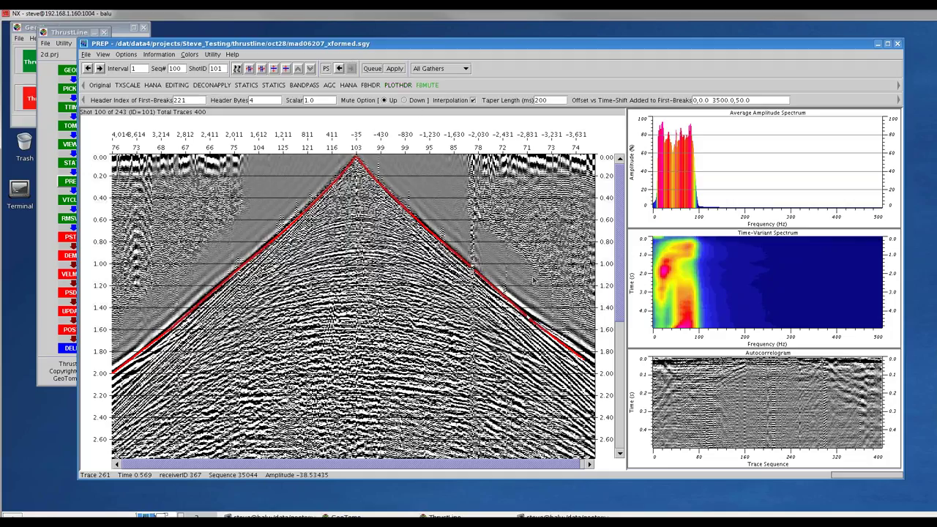
click(156, 344)
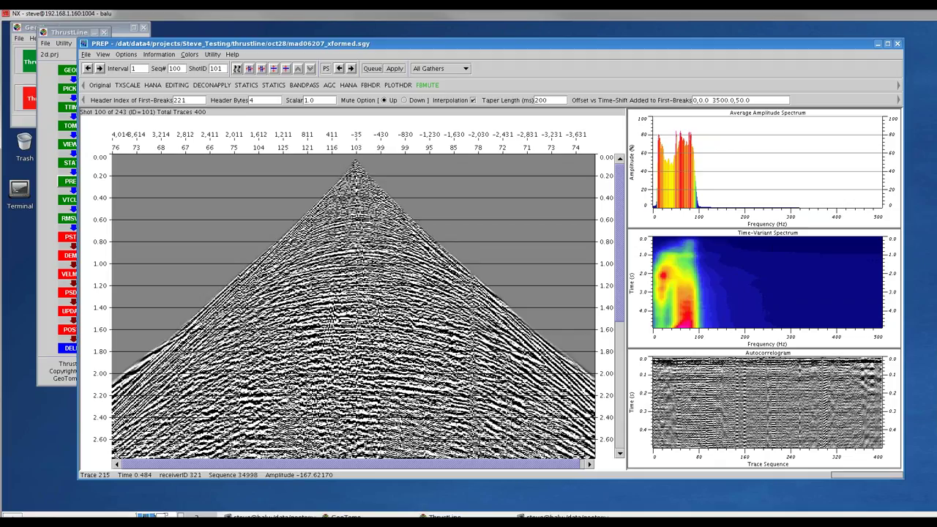
Step: Restart PREP and load the 2d_shot_gathers_with_refr_statics.sgy file from the oct28 folder
click(898, 46)
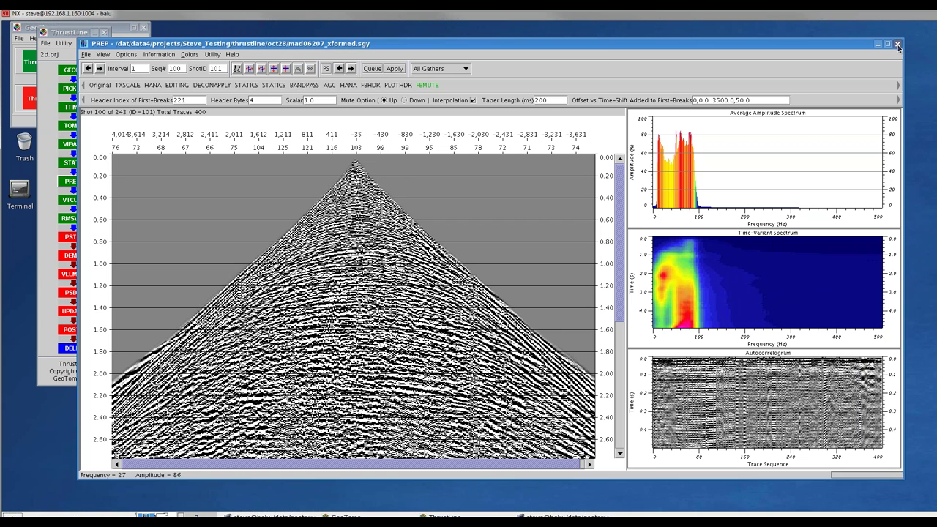
click(73, 182)
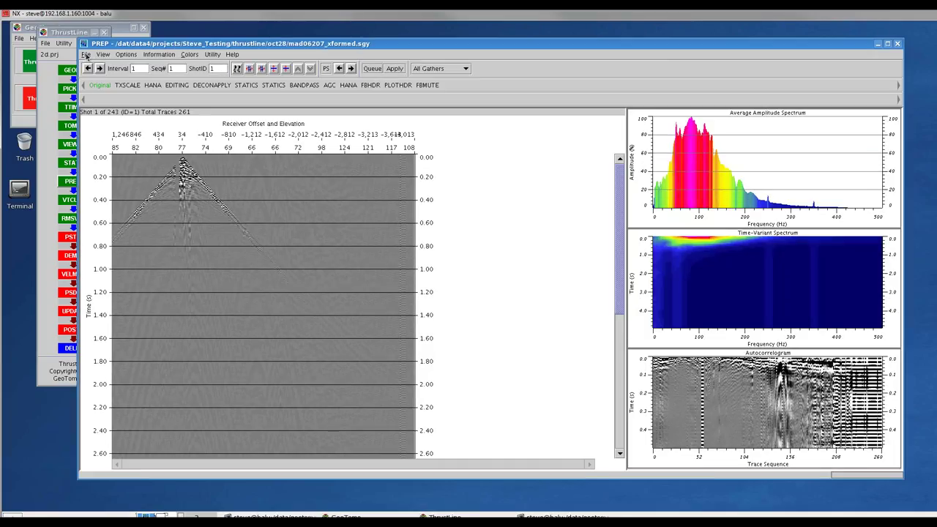
click(87, 56)
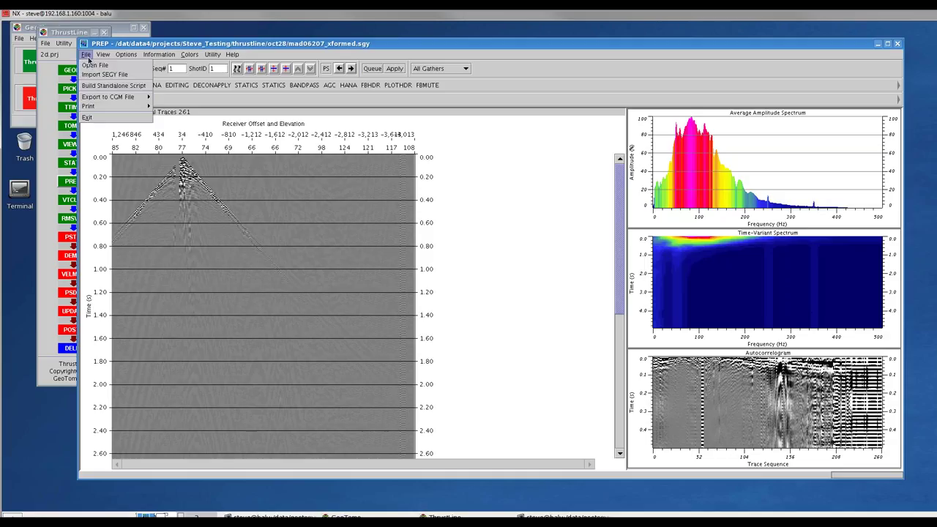
click(95, 66)
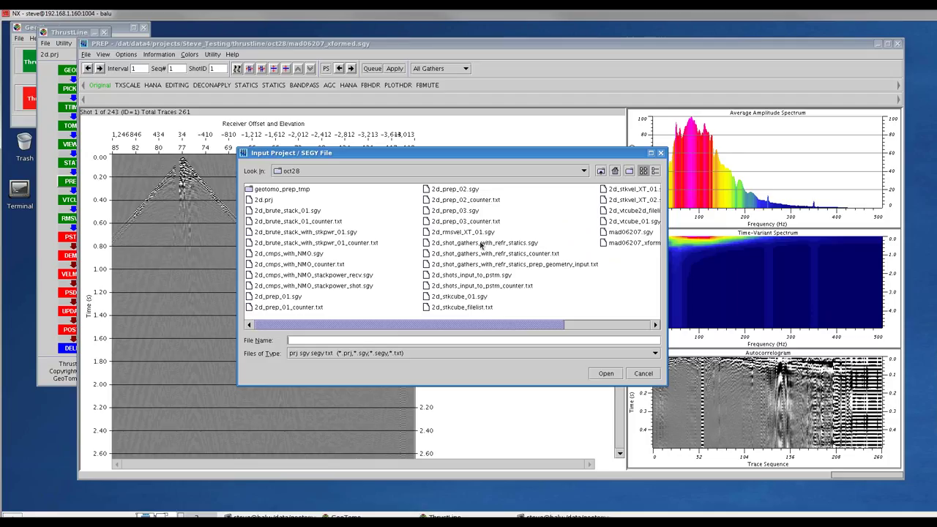
click(483, 244)
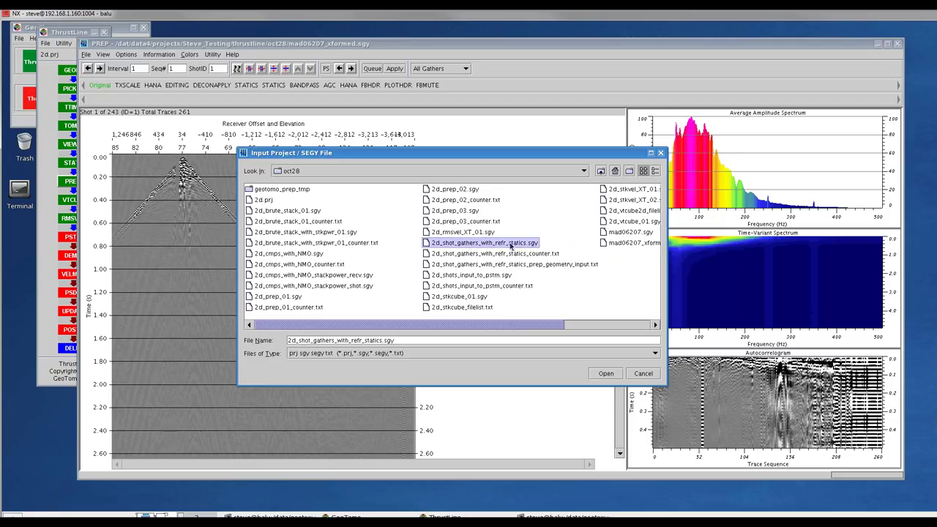
click(606, 374)
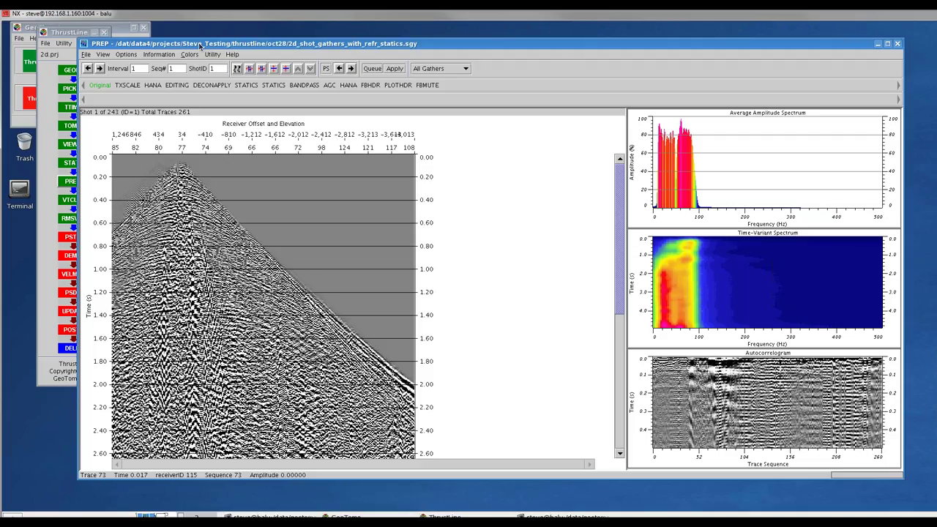
Step: View the geometry map of the refraction statics shot gathers, then close the map and PREP
click(126, 56)
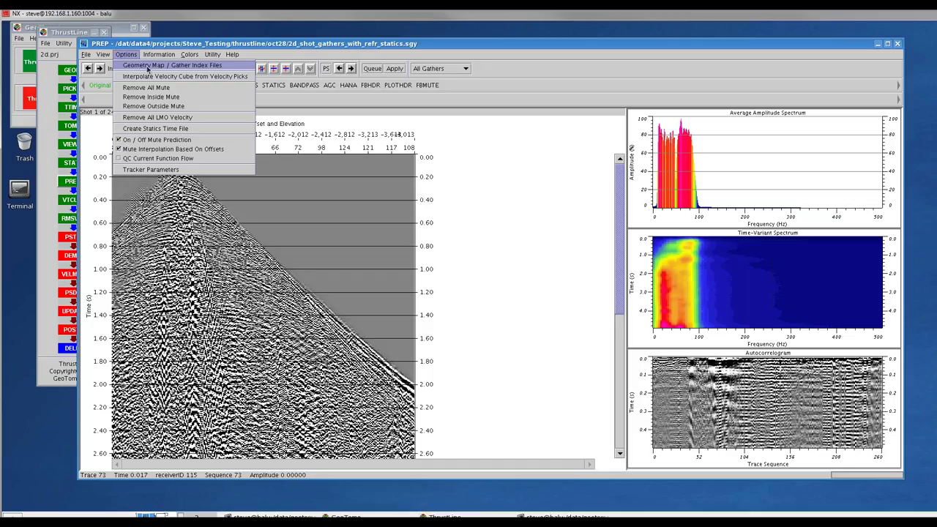
click(150, 66)
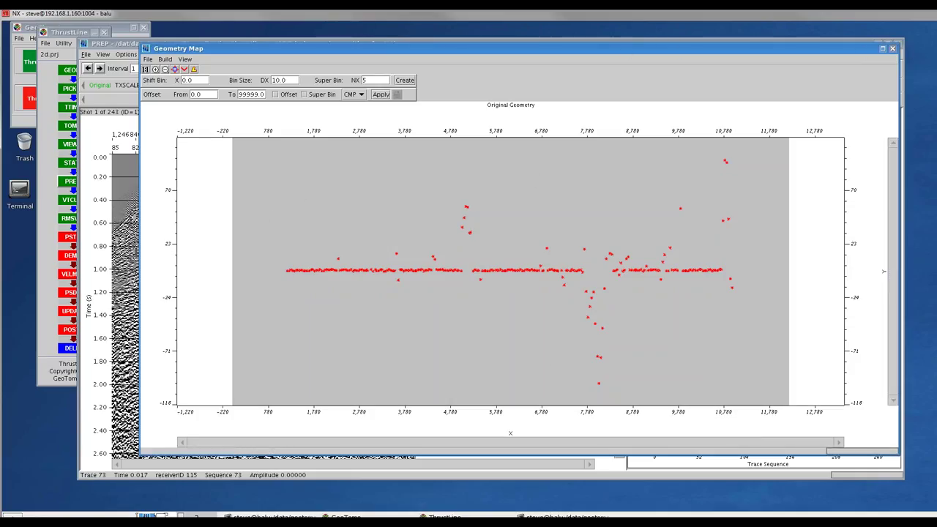
click(892, 48)
click(900, 49)
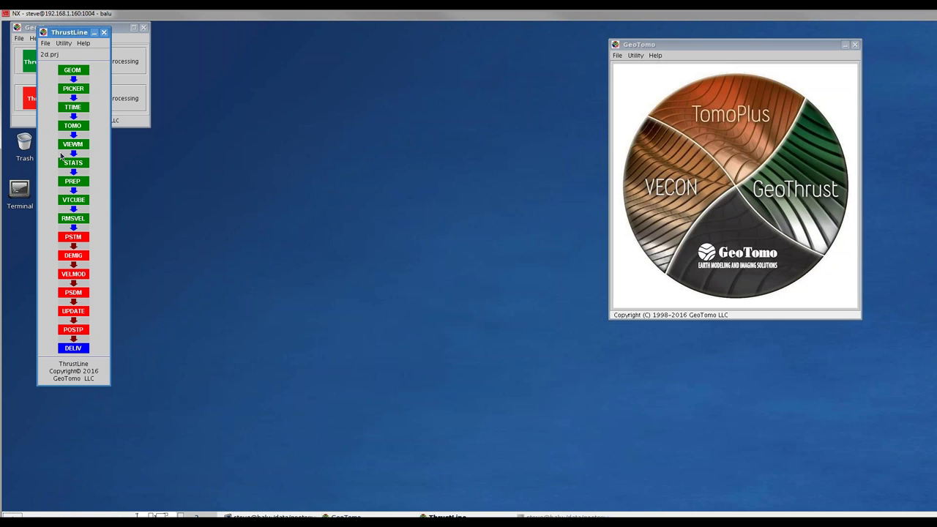
Step: Reopen PREP and create the geometry map bins with X shift 0, DX 10 and super bin NX 5, inspecting the bin lines up close
click(74, 181)
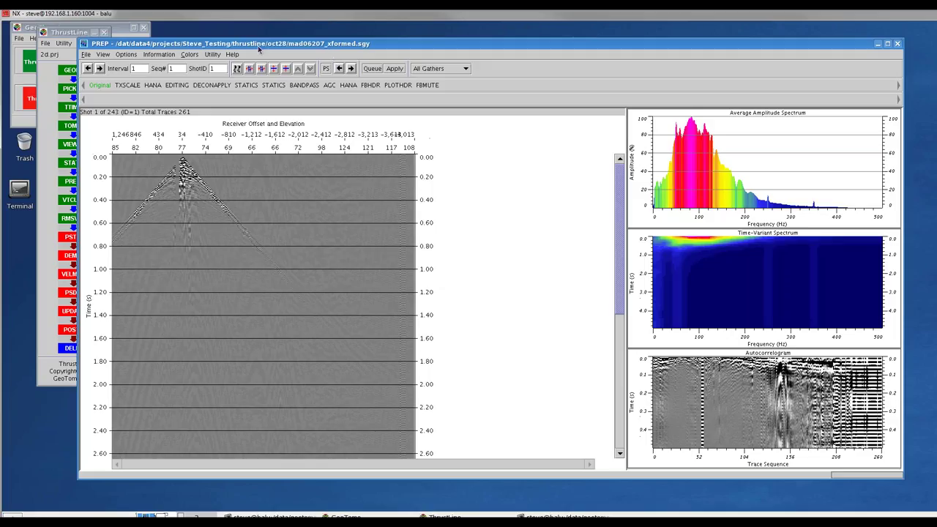
click(126, 55)
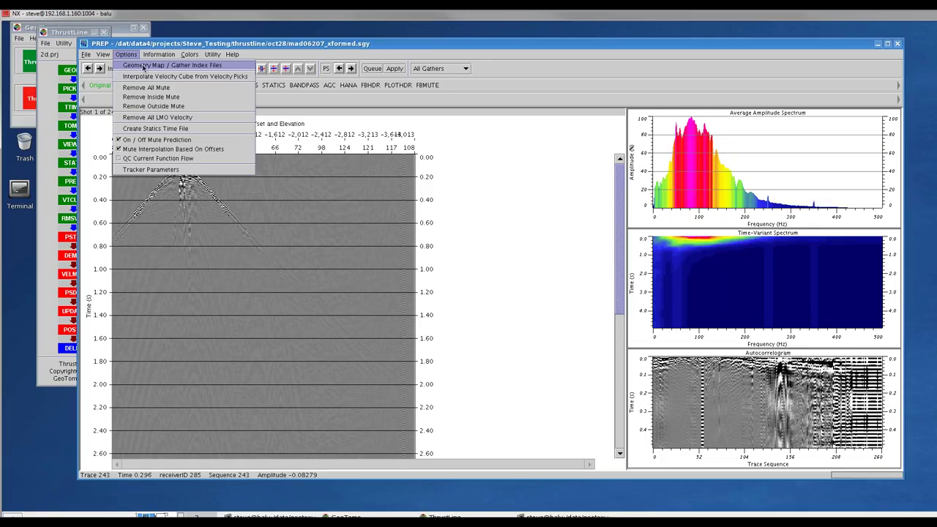
click(143, 68)
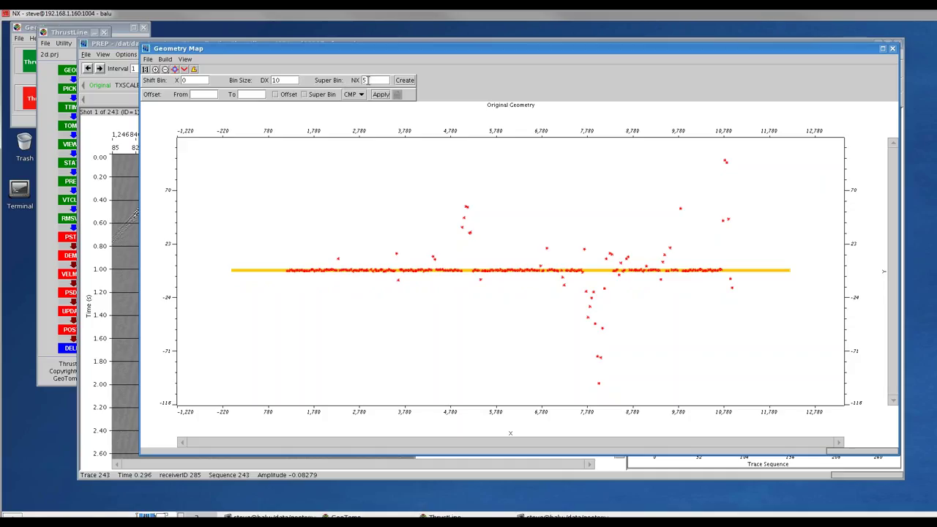
click(405, 80)
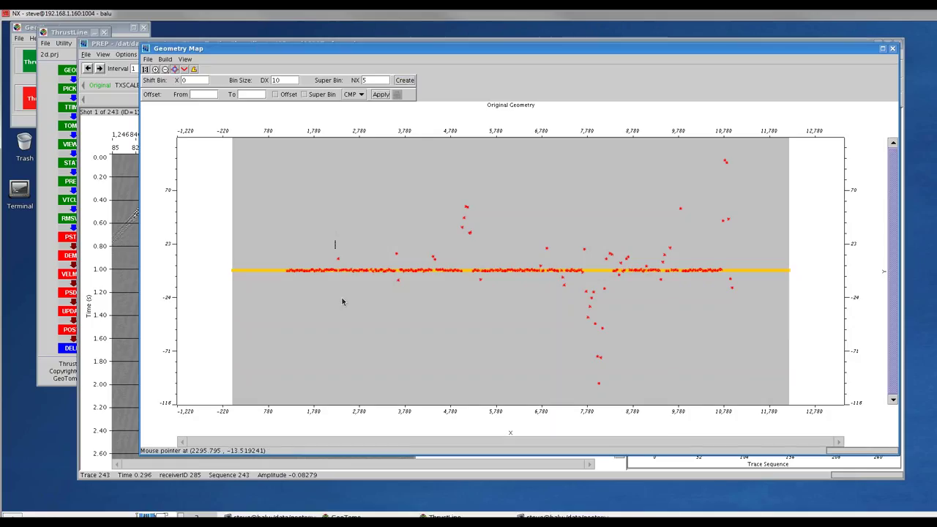
drag(342, 301, 372, 306)
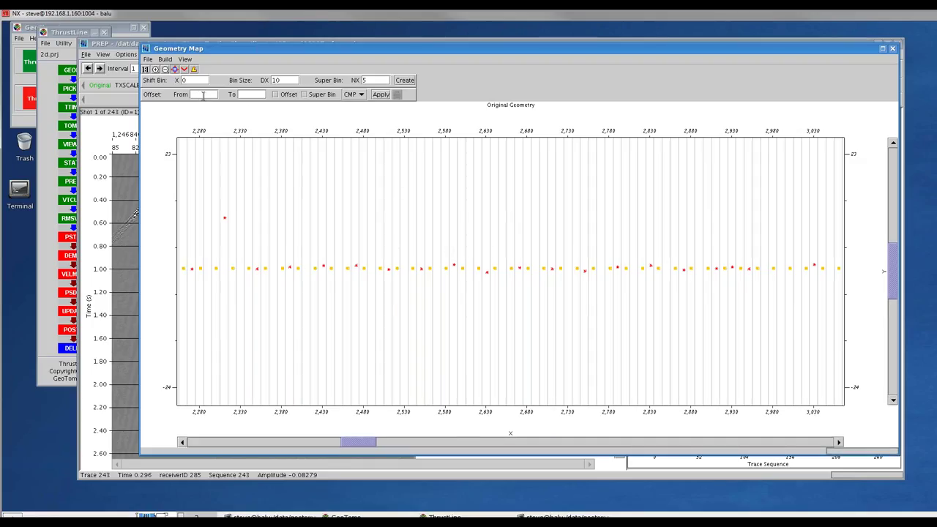
double_click(286, 220)
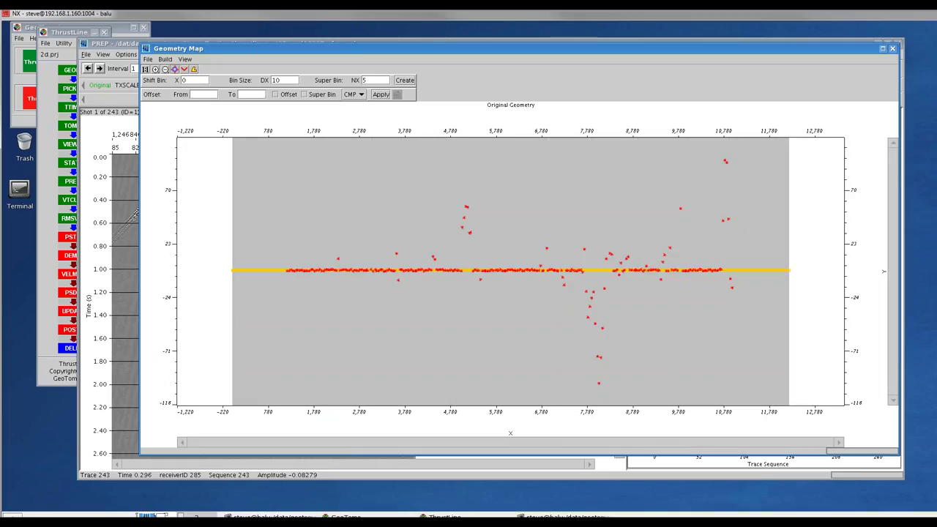
Step: Set the offset range from 0 to 99999 and compute the CMP fold map
text(0)
click(246, 95)
text(99999)
click(381, 95)
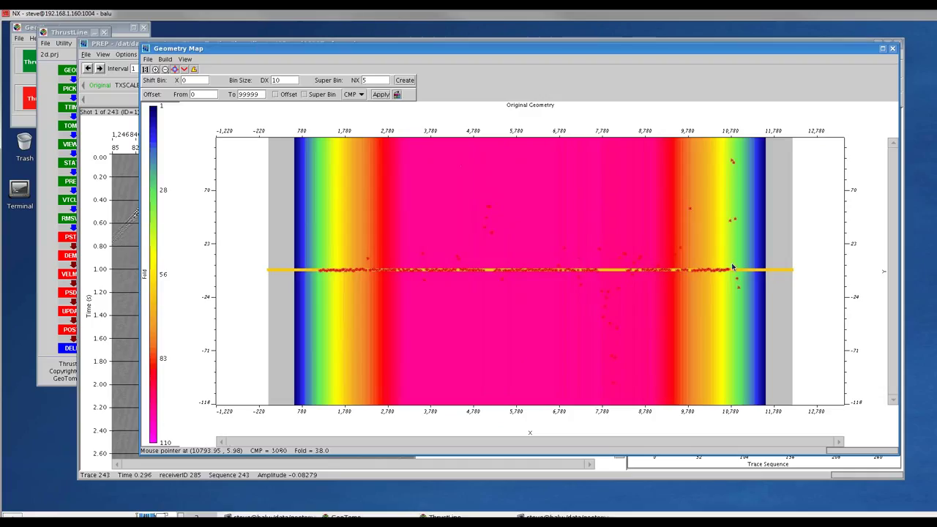
Step: Mark Common Mid-Point as the index file type, then close the index file dialog without applying and close the geometry map
click(166, 60)
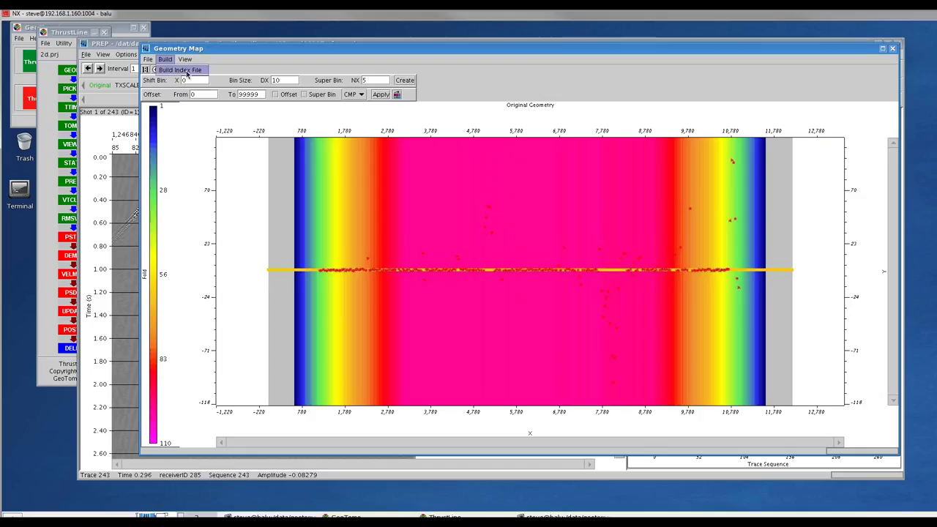
click(187, 72)
drag(523, 184, 406, 156)
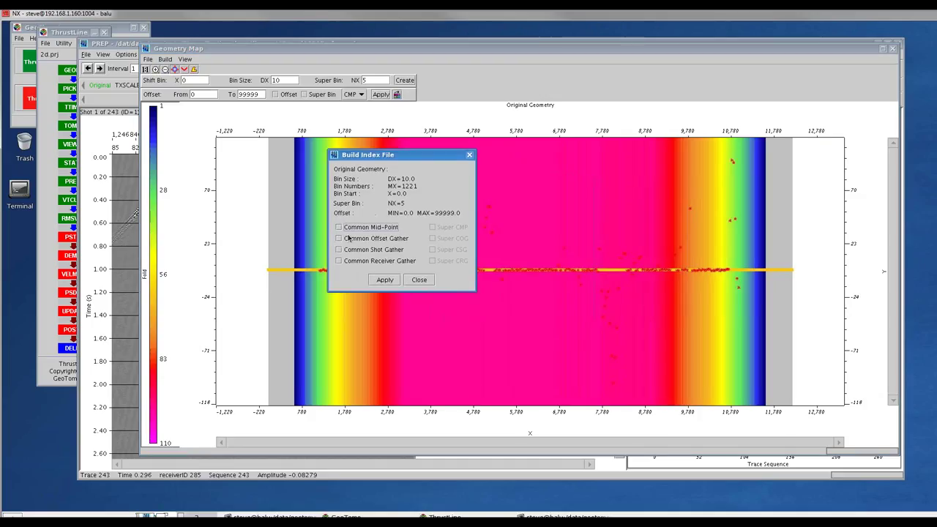
click(339, 228)
click(420, 279)
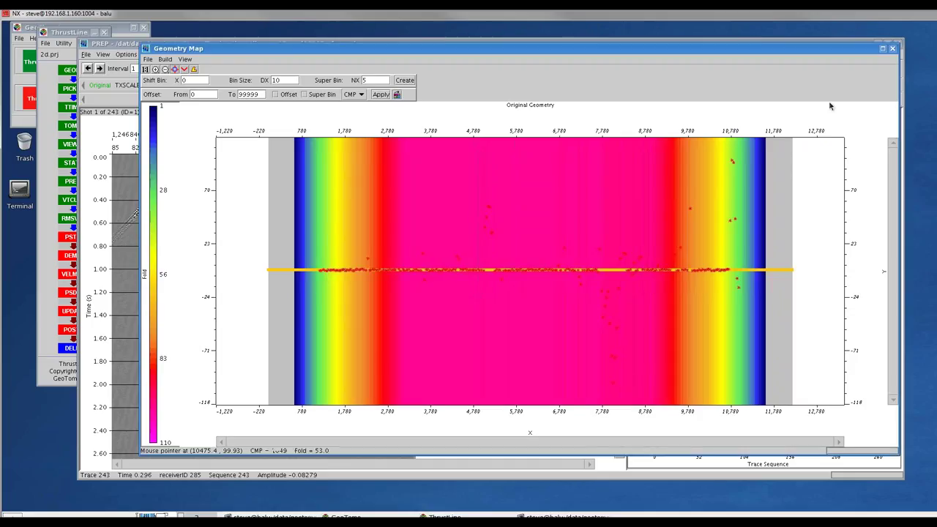
click(893, 48)
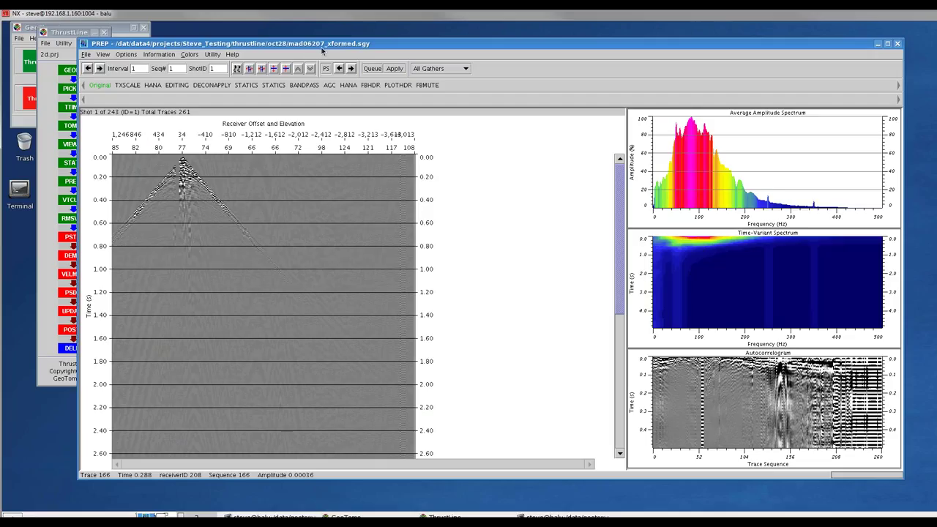
Step: Load 2d_shot_gathers_with_refr_statics.sgy from the oct28 folder as the PREP input
click(85, 54)
click(92, 67)
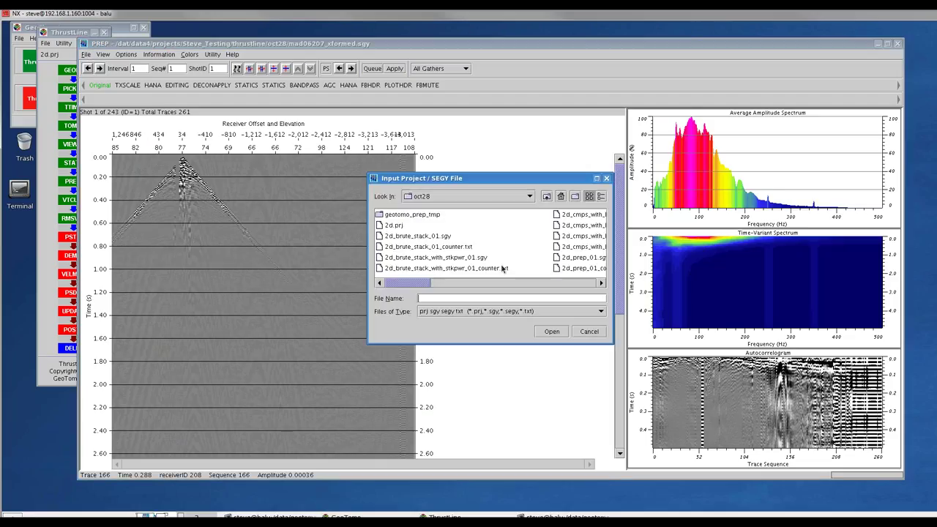
drag(428, 283, 516, 284)
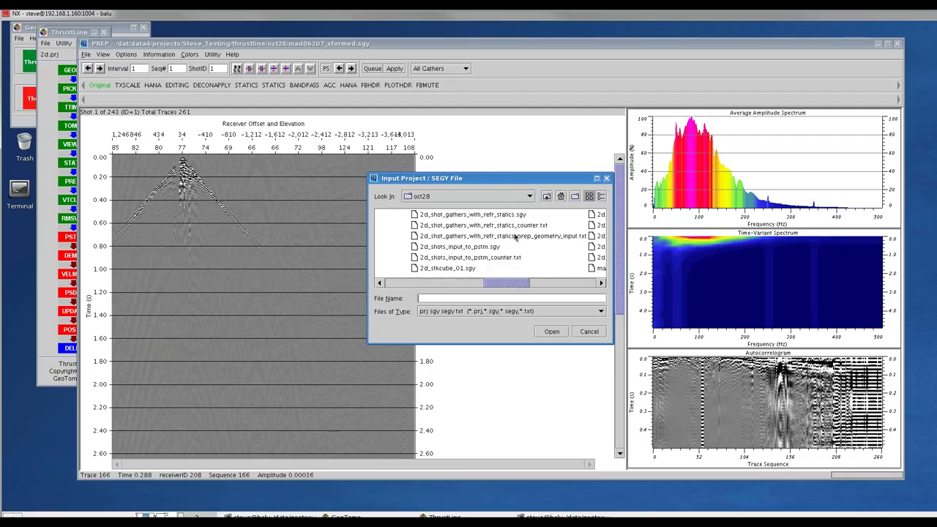
click(496, 216)
click(552, 331)
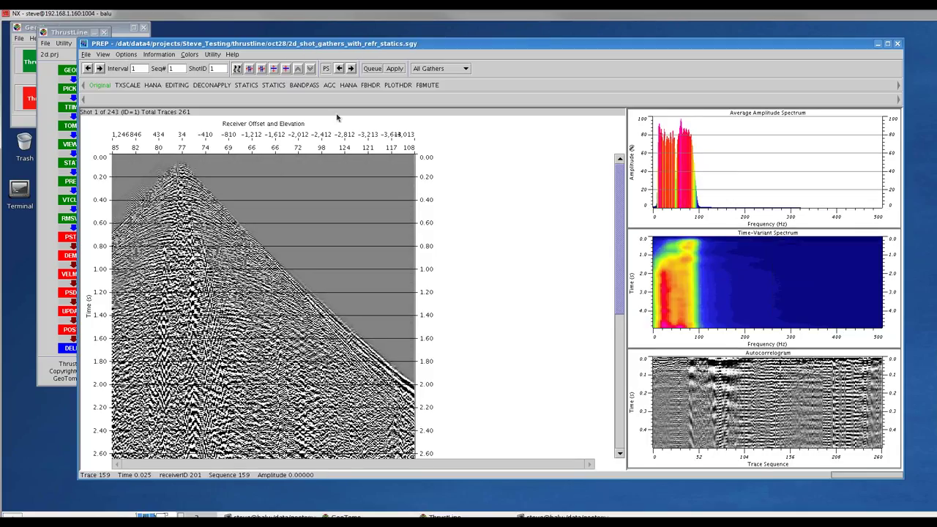
Step: Check the geometry map binning of the loaded refraction statics gathers and close the map
click(126, 56)
click(135, 66)
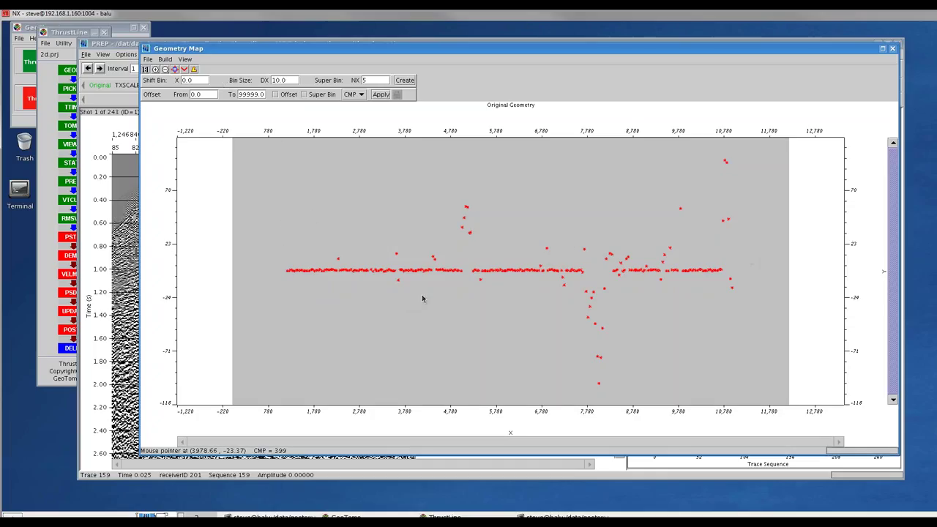
click(893, 49)
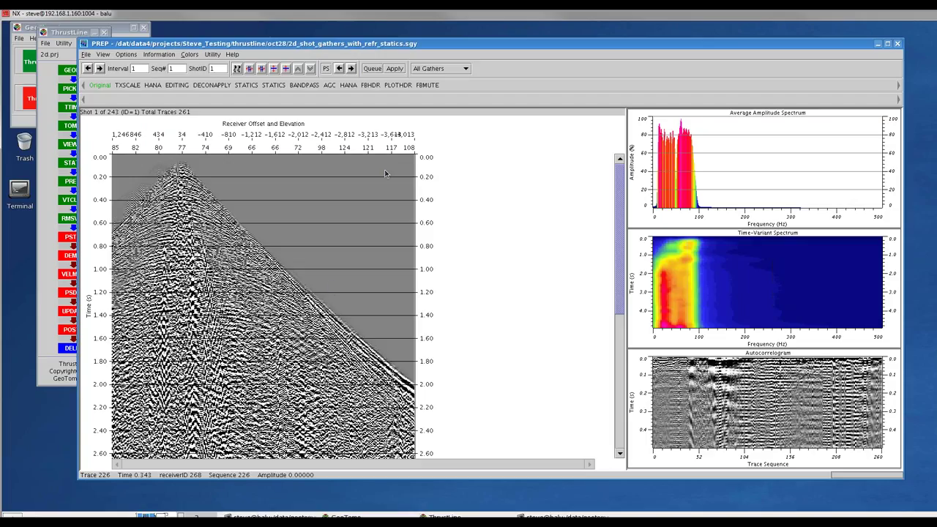
Step: Add READCMP to the start of the process flow with 2d_shot_gathers_with_refr_statics_cmp.idx as its CMP index file
click(326, 69)
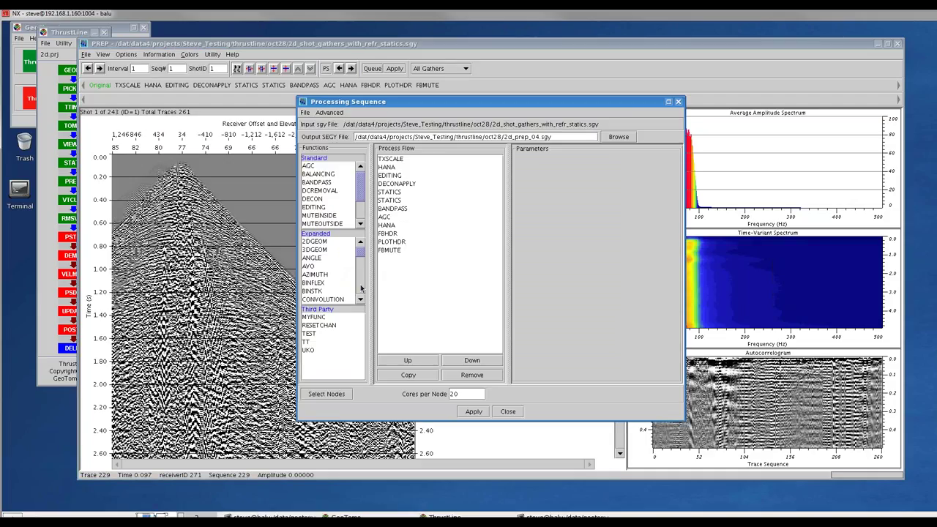
scroll(359, 292, down, 3)
scroll(361, 288, down, 6)
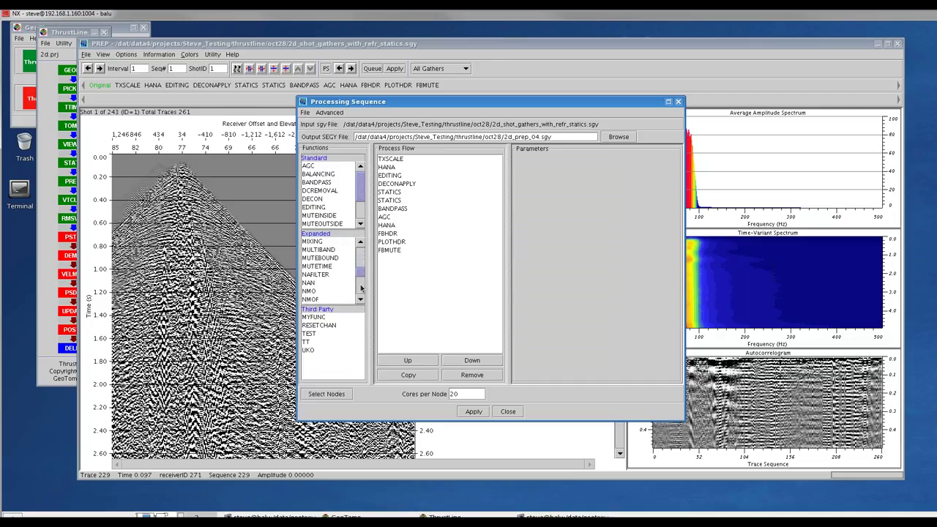
scroll(361, 288, down, 3)
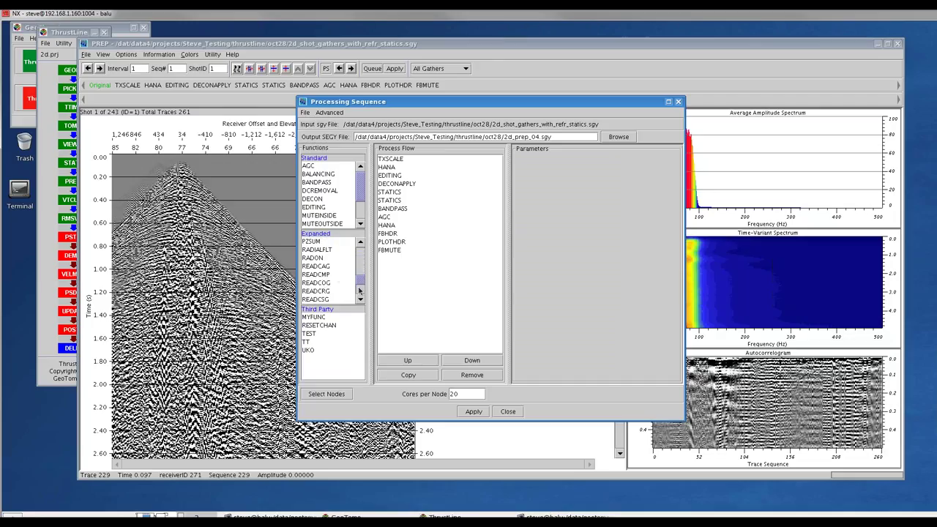
double_click(325, 275)
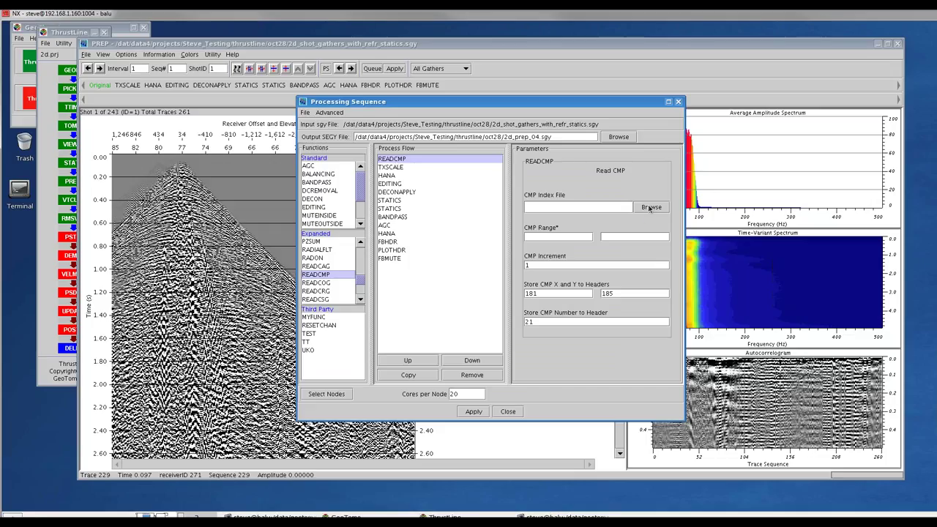
click(649, 208)
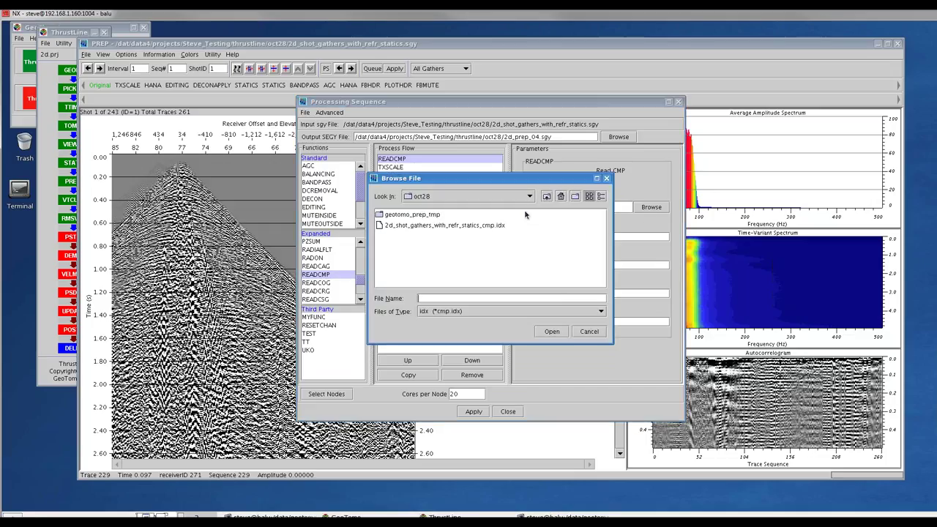
click(450, 225)
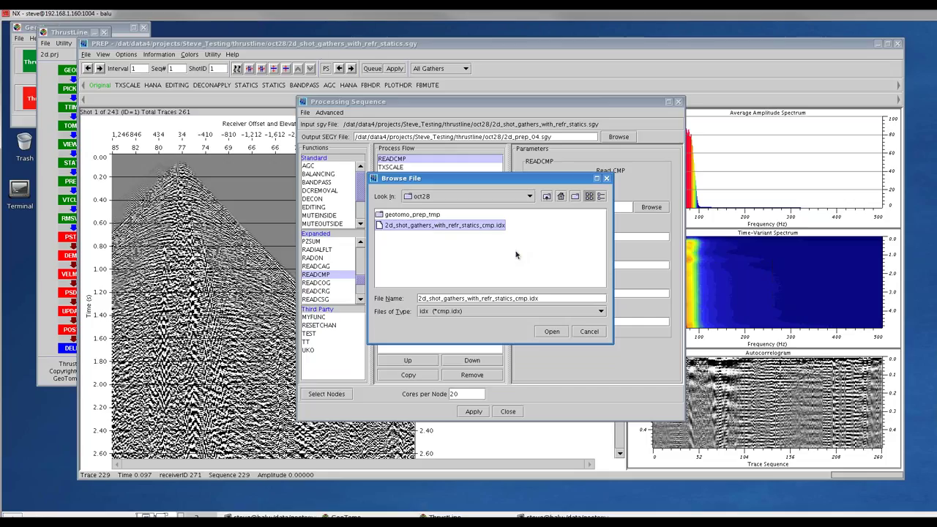
click(559, 331)
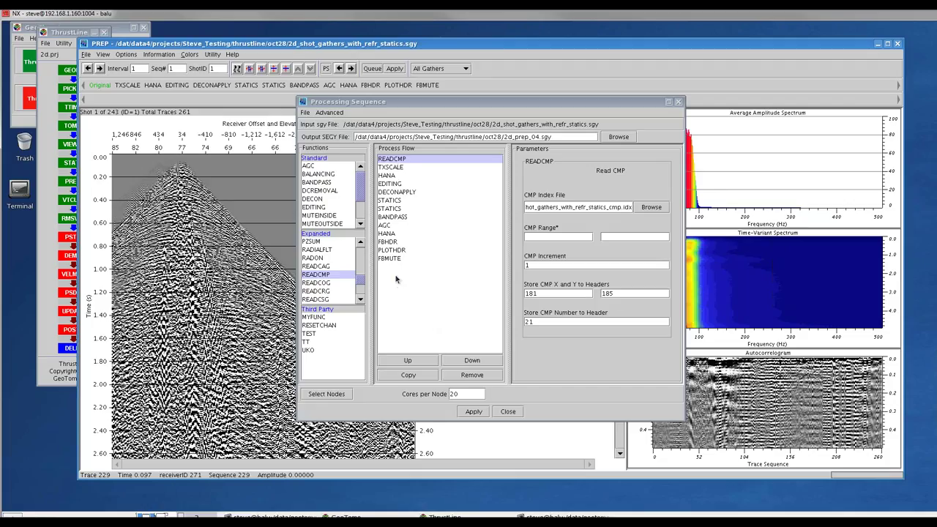
Step: Load the saved processing flow flow_to_create_cmps_with_NMO.par from the oct28 folder
click(304, 114)
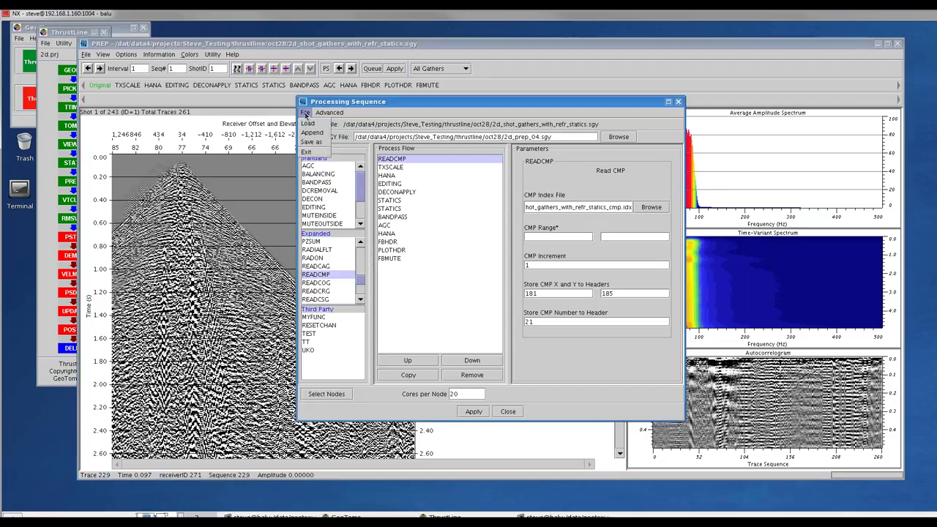
click(309, 125)
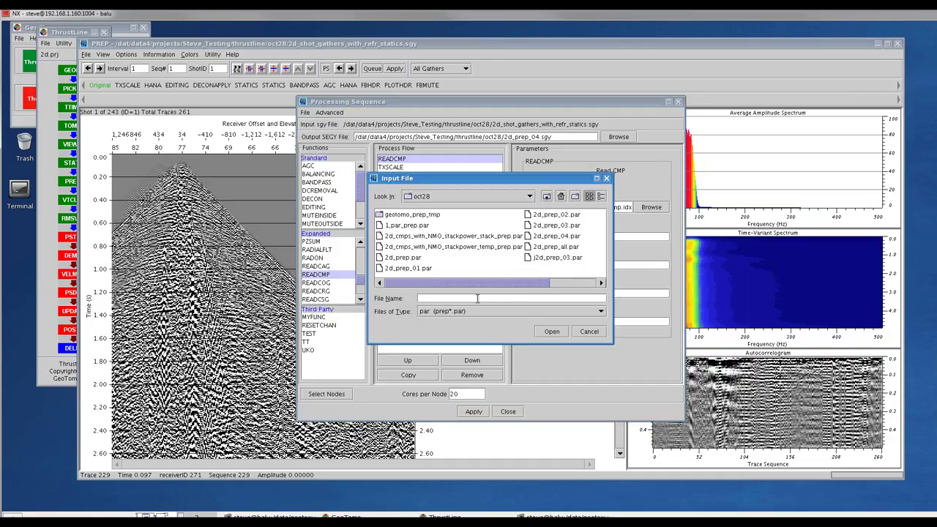
text(*par)
key(Return)
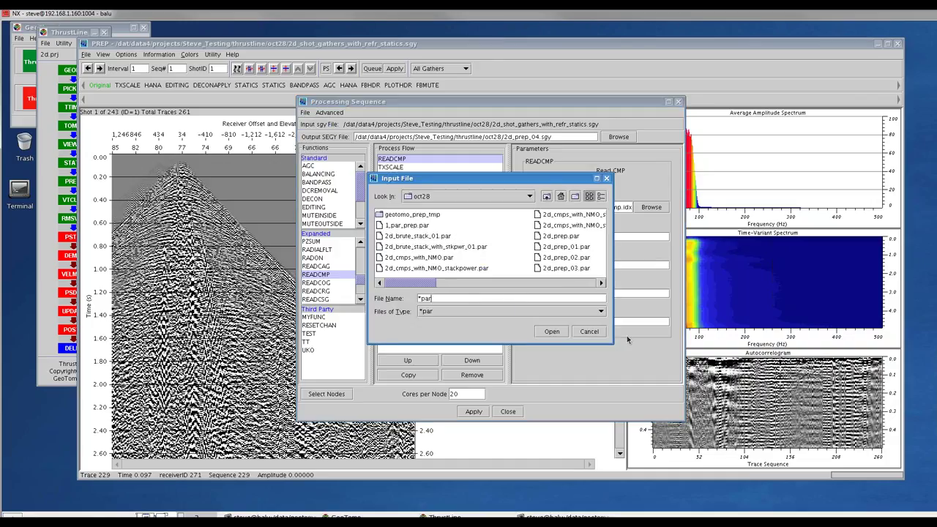
drag(613, 343, 783, 403)
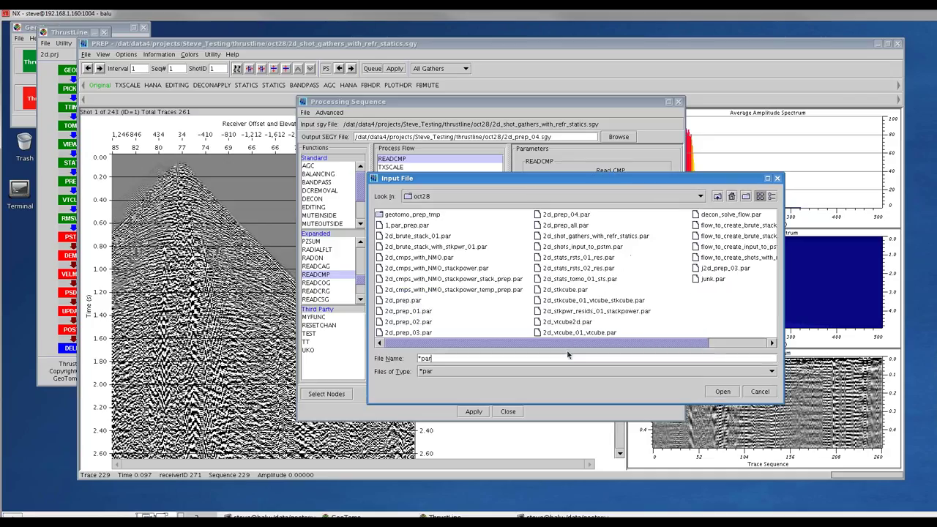
drag(575, 343, 663, 345)
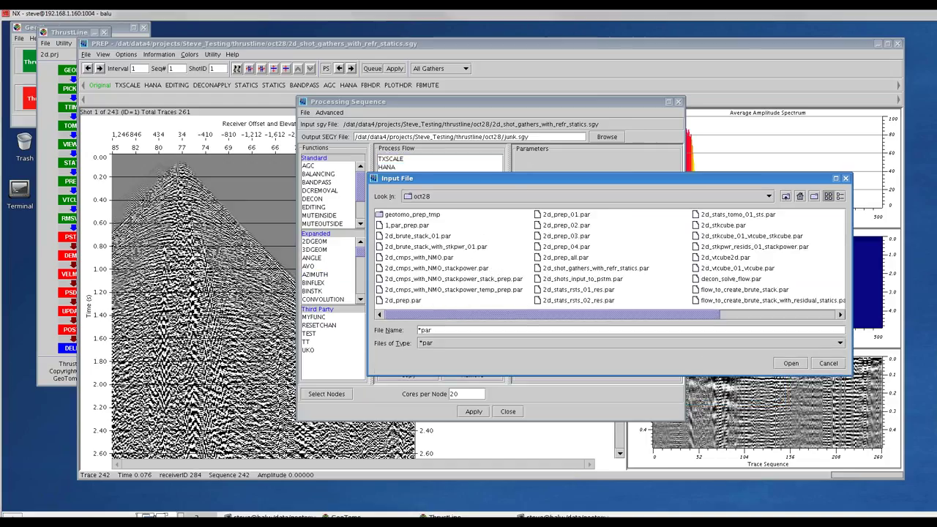
click(769, 315)
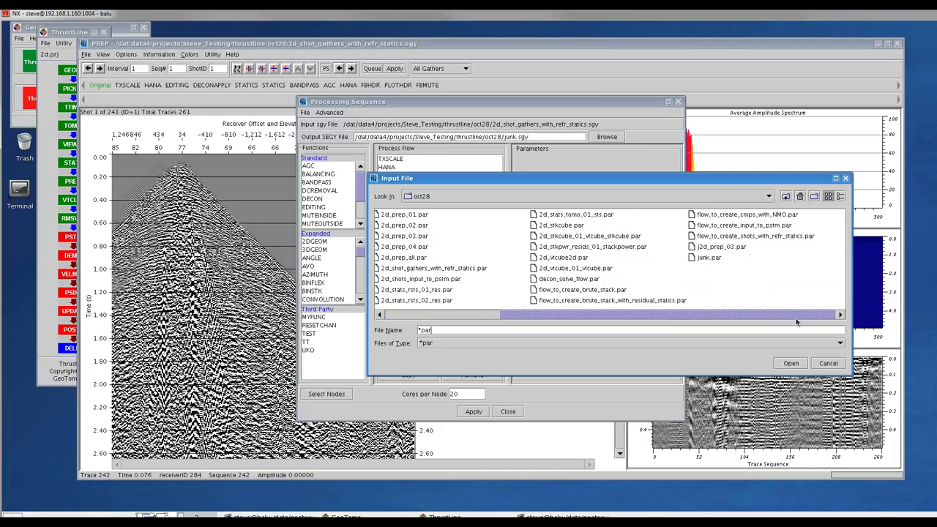
click(731, 215)
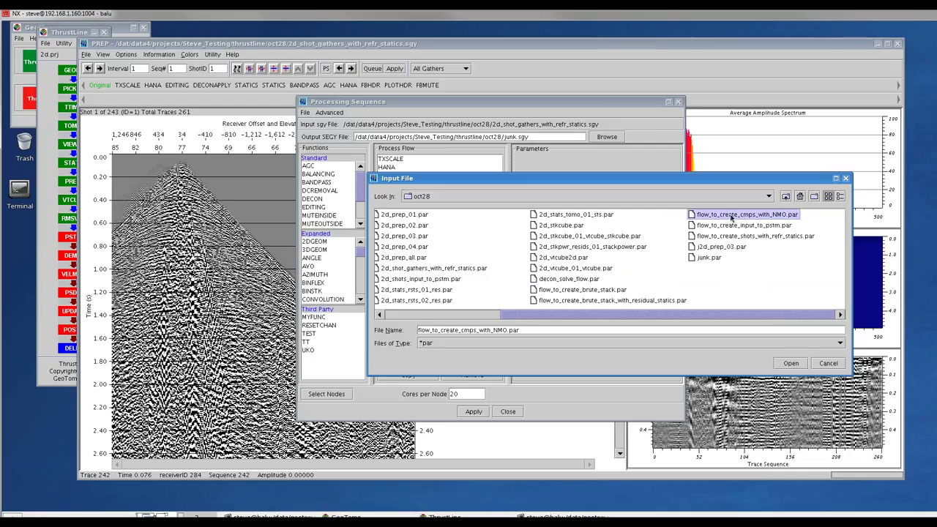
click(791, 363)
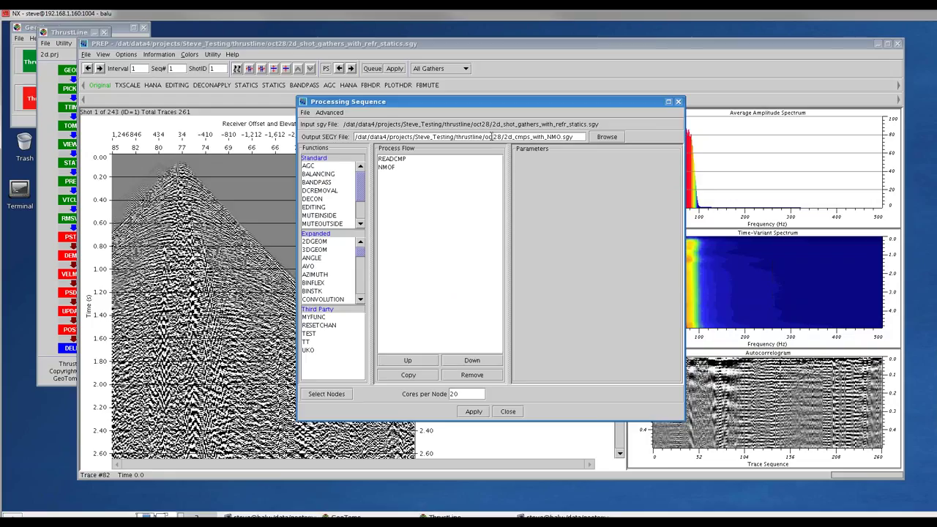
Step: Review the READCMP index file name and CMP range settings in the loaded flow
click(400, 161)
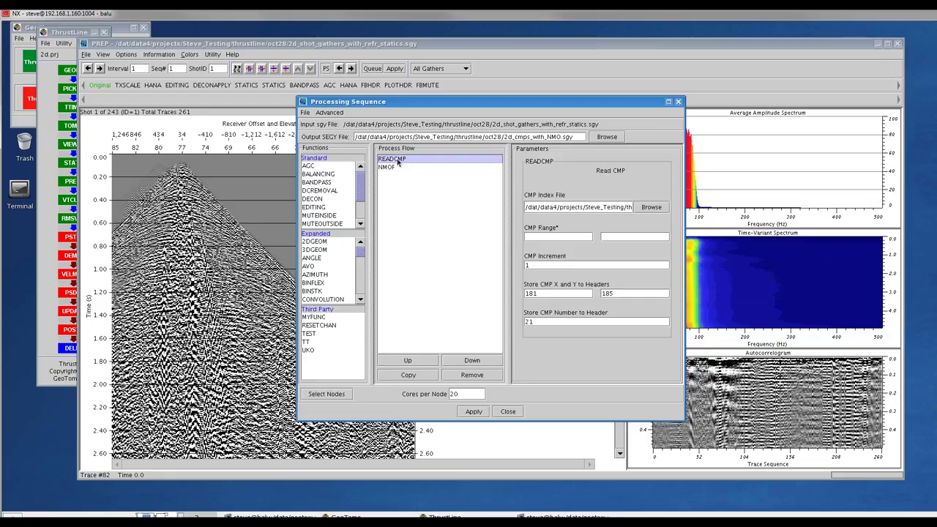
click(581, 208)
key(End)
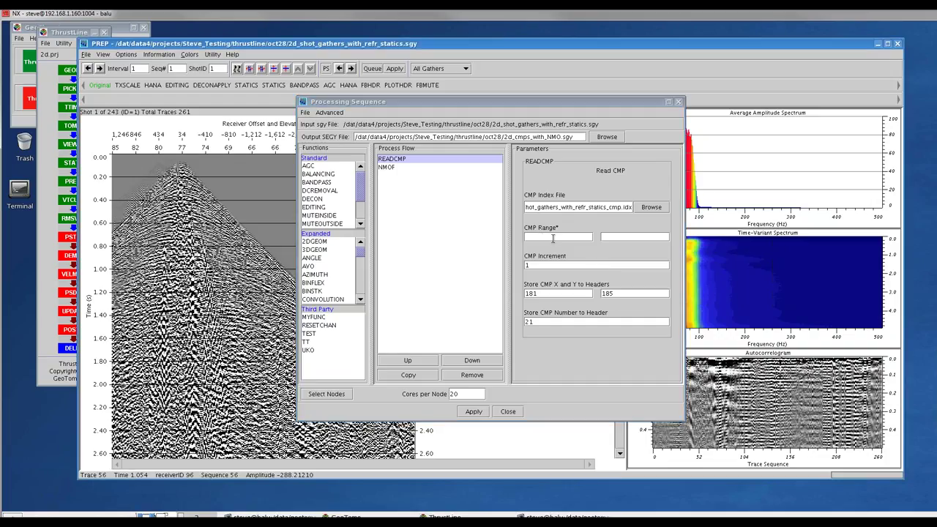
click(553, 238)
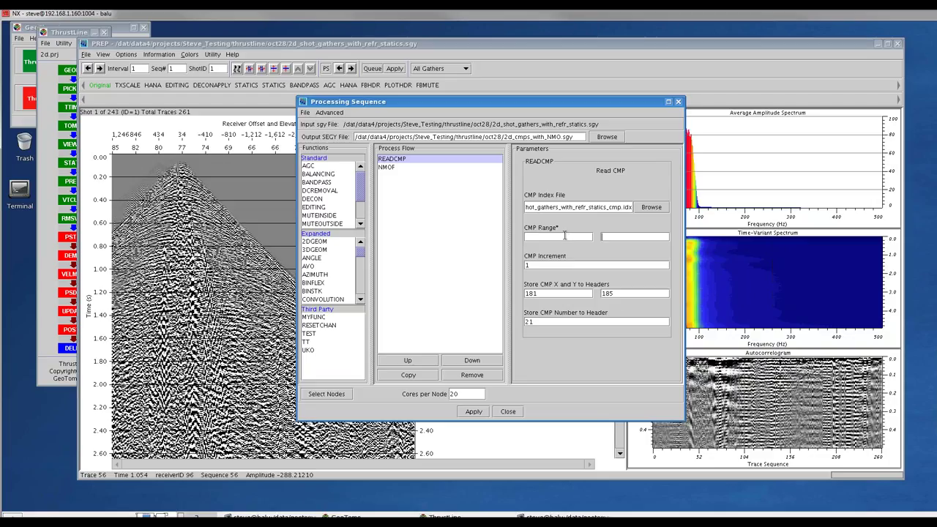
click(386, 167)
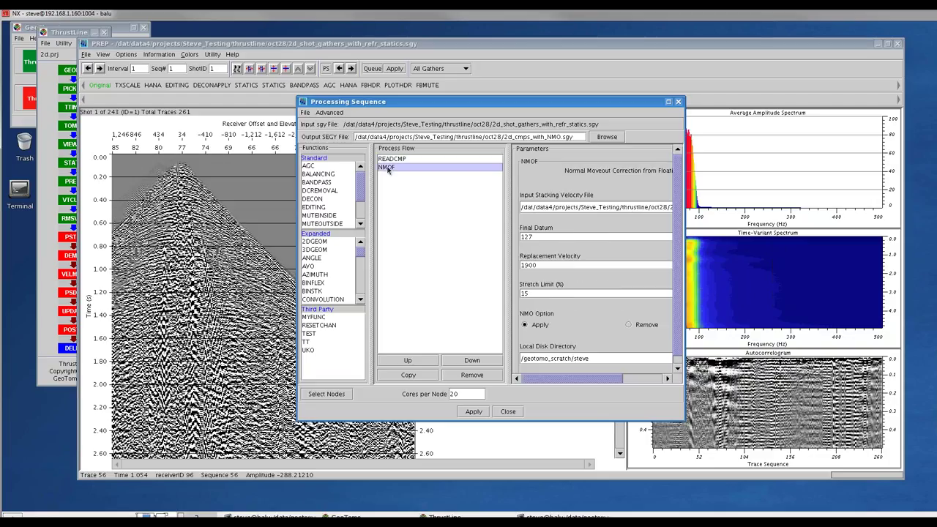
key(Up)
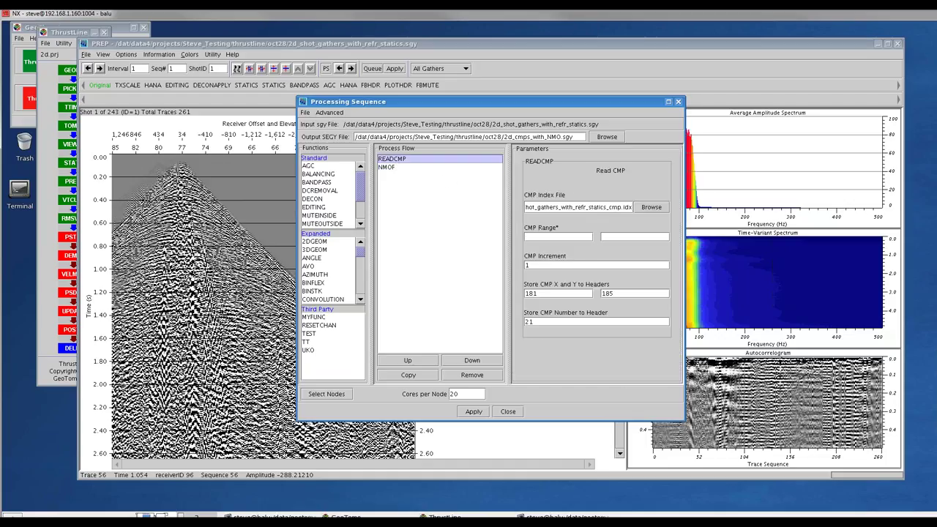
Step: Examine the NMOF parameters, including the full stacking velocity file name and the final datum
click(386, 168)
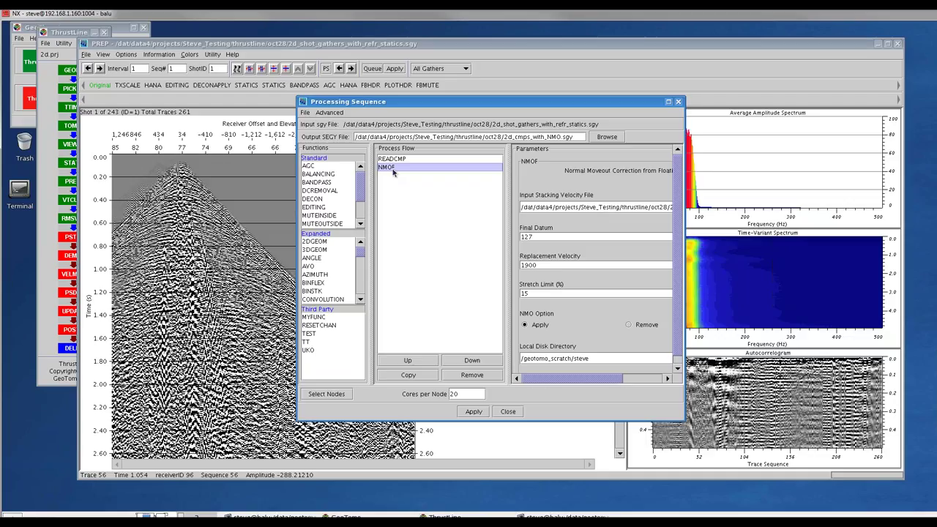
drag(685, 420, 873, 437)
click(740, 207)
key(End)
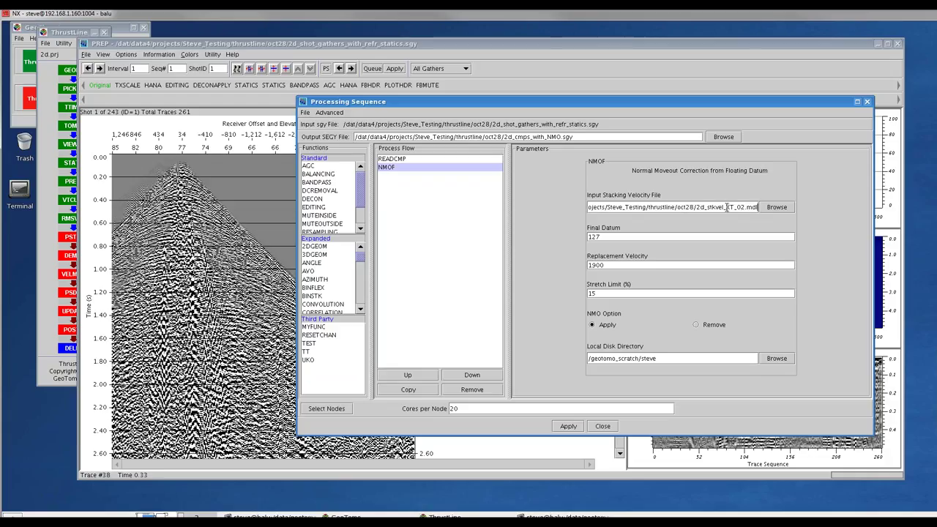
drag(680, 208, 755, 210)
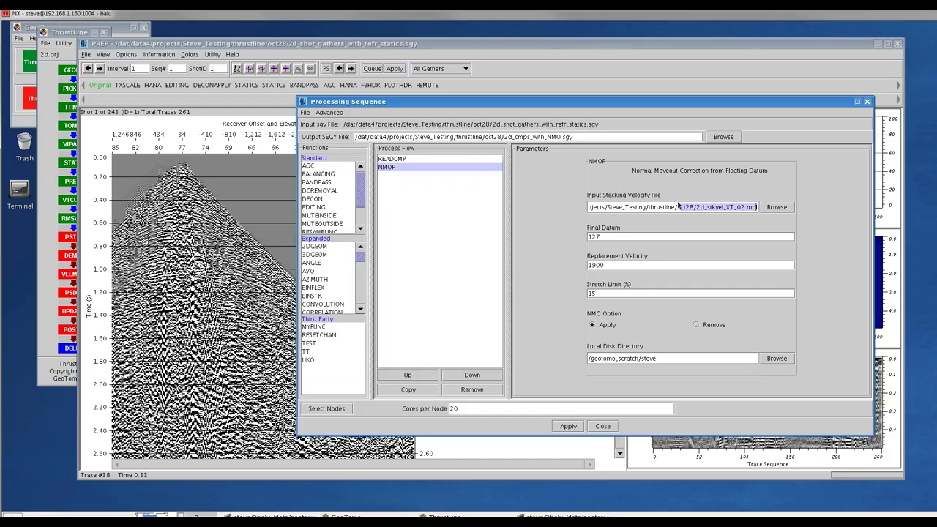
click(611, 237)
click(625, 236)
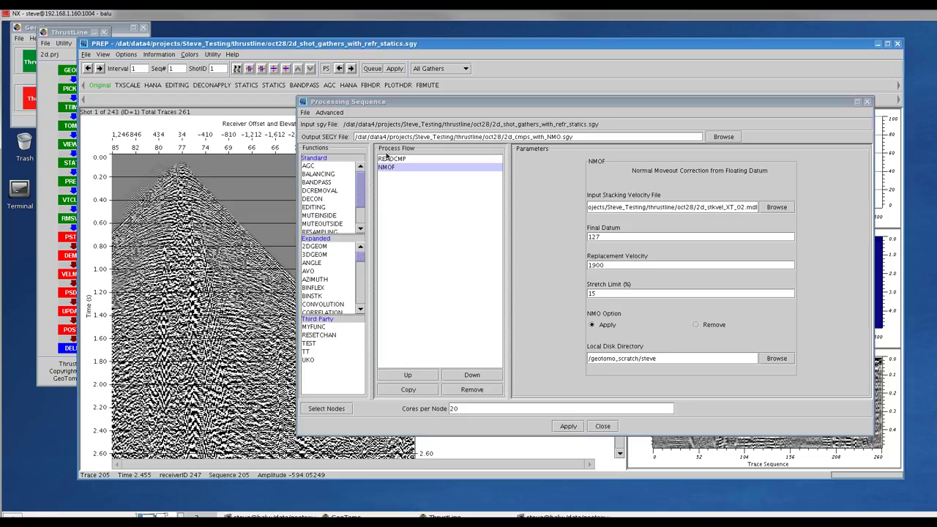
Step: Rename the output SEGY file to j2d_cmps_with_NMO.sgy and apply the flow with READCMP deactivated
click(519, 135)
text(j)
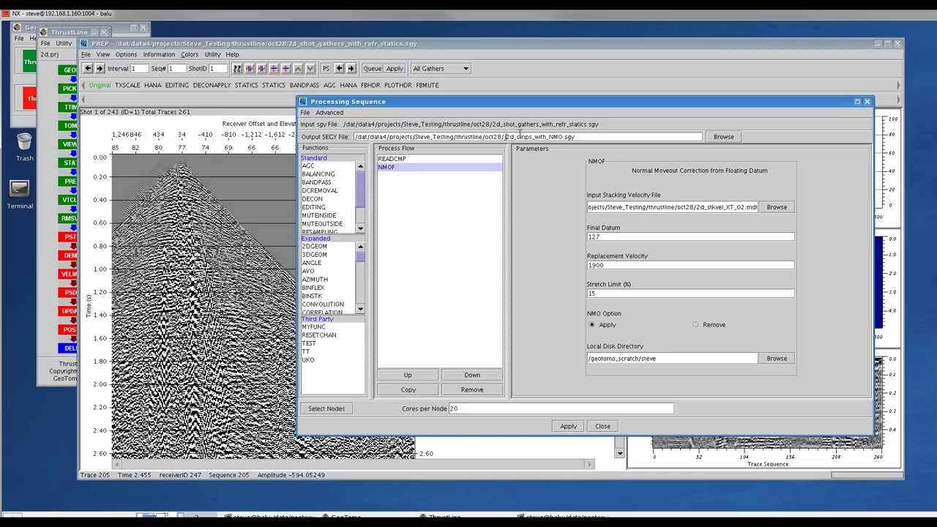
key(BackSpace)
click(388, 160)
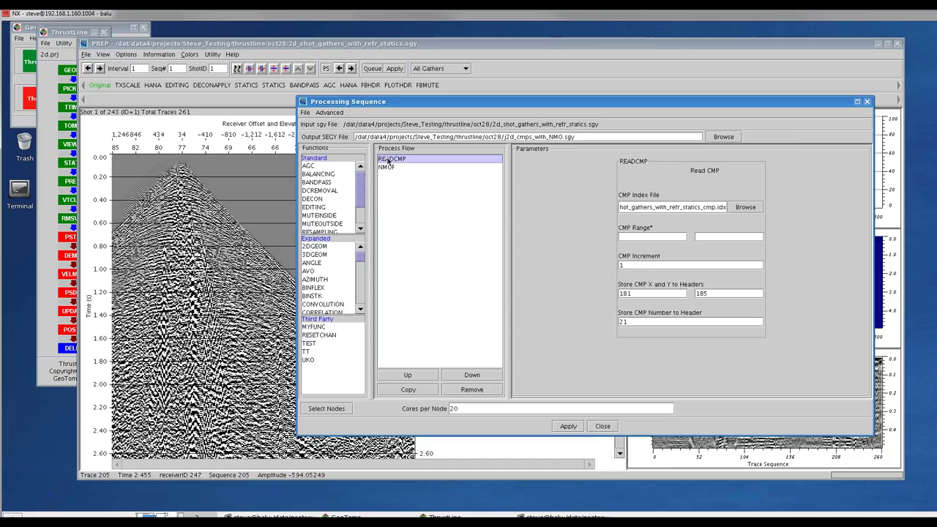
click(569, 427)
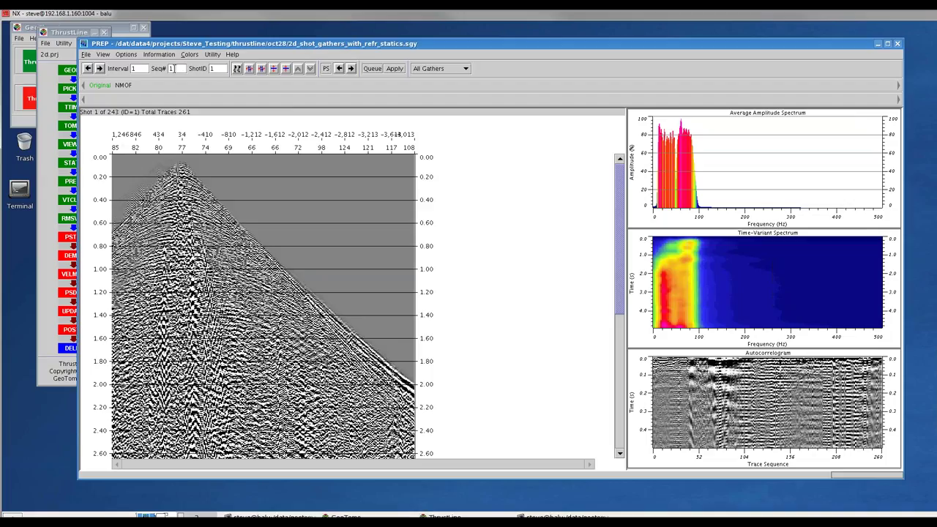
Step: Display the shot gather at sequence number 100 with the NMOF correction applied
click(179, 68)
text(00)
key(Return)
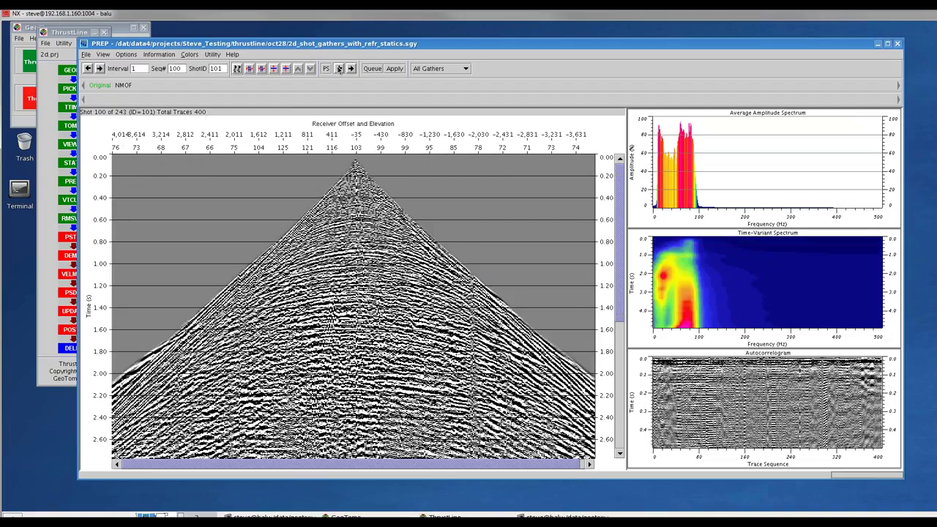
click(351, 68)
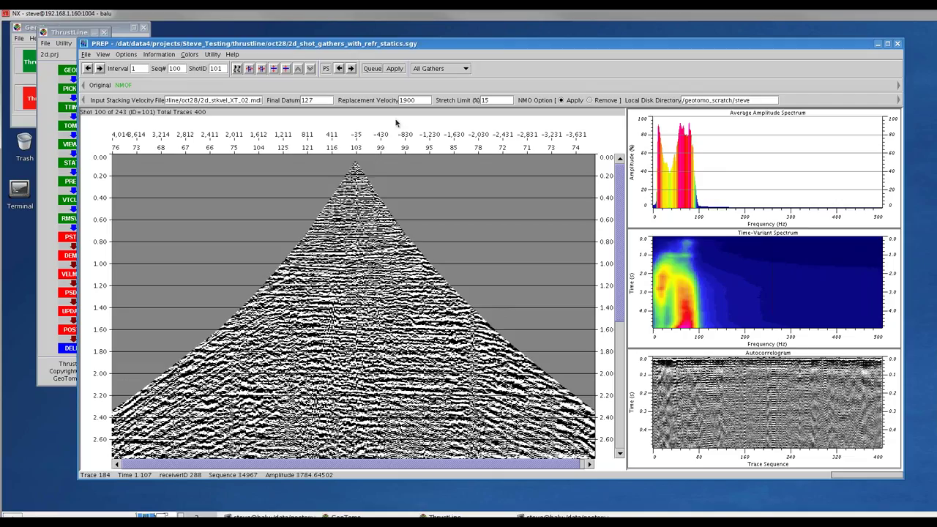
Step: Try an NMOF stretch limit of 30% on the displayed gather and set it back to 15%
double_click(480, 100)
text(30)
key(Return)
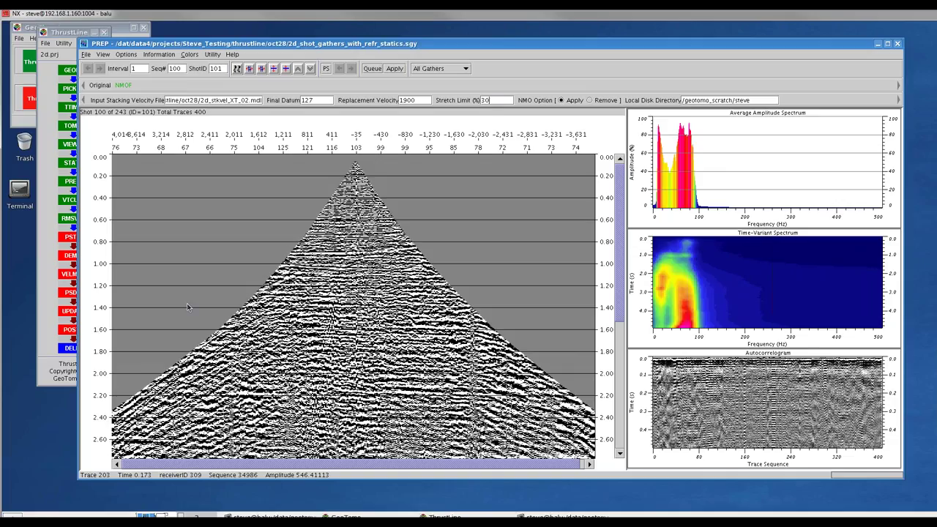
double_click(486, 100)
text(15)
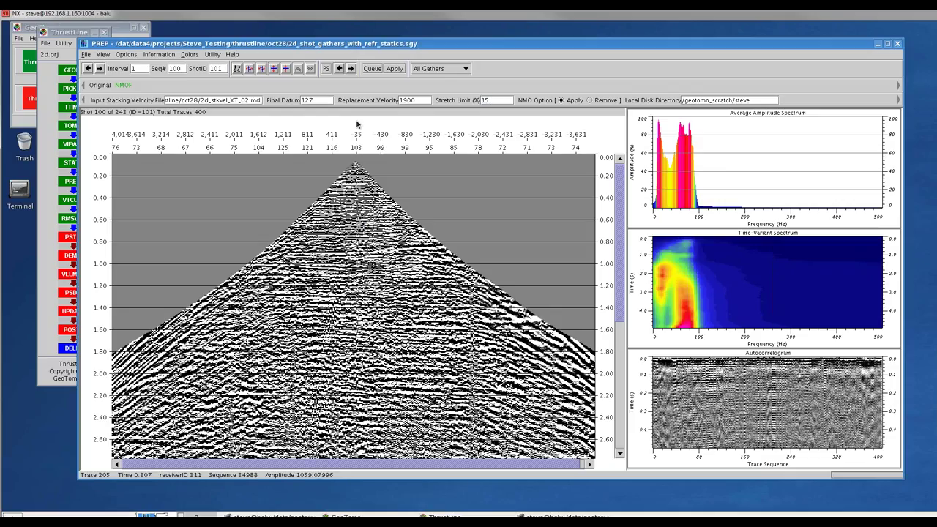
key(Return)
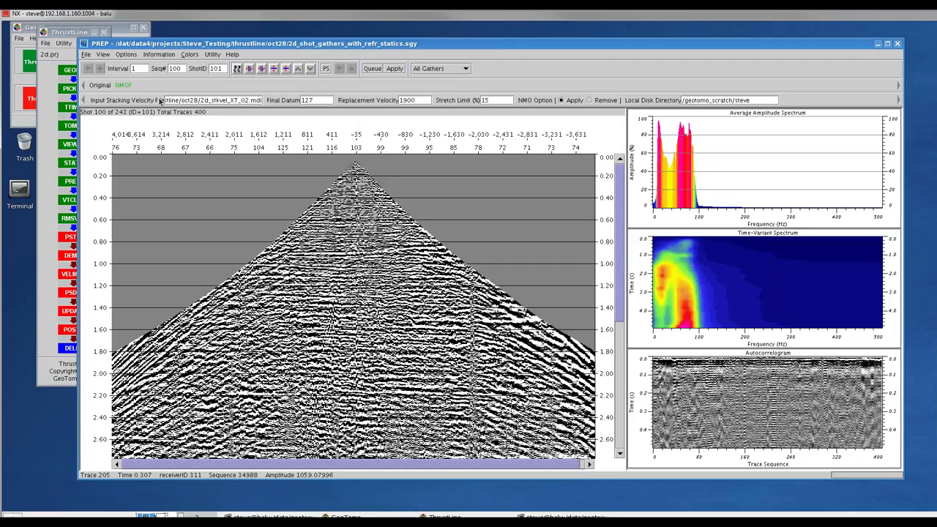
Step: Reactivate READCMP in the processing sequence and apply the flow
click(327, 69)
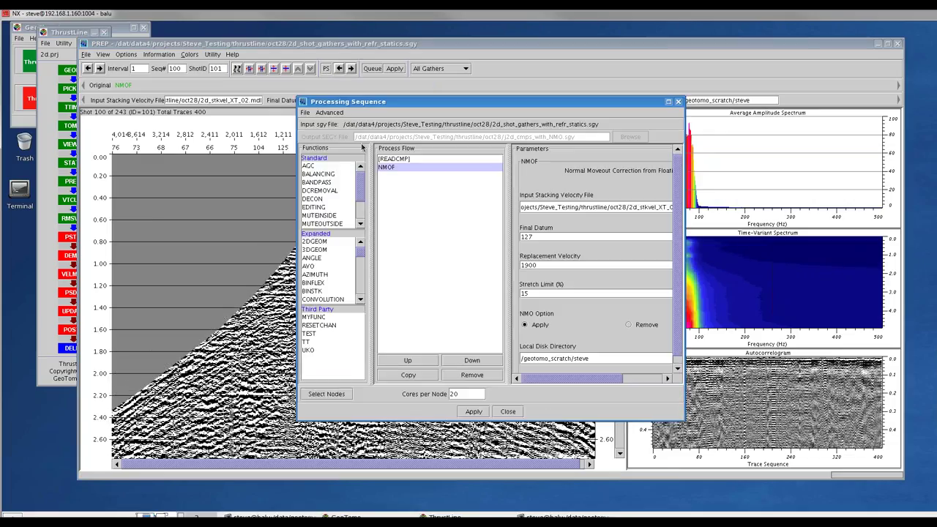
click(388, 158)
click(387, 161)
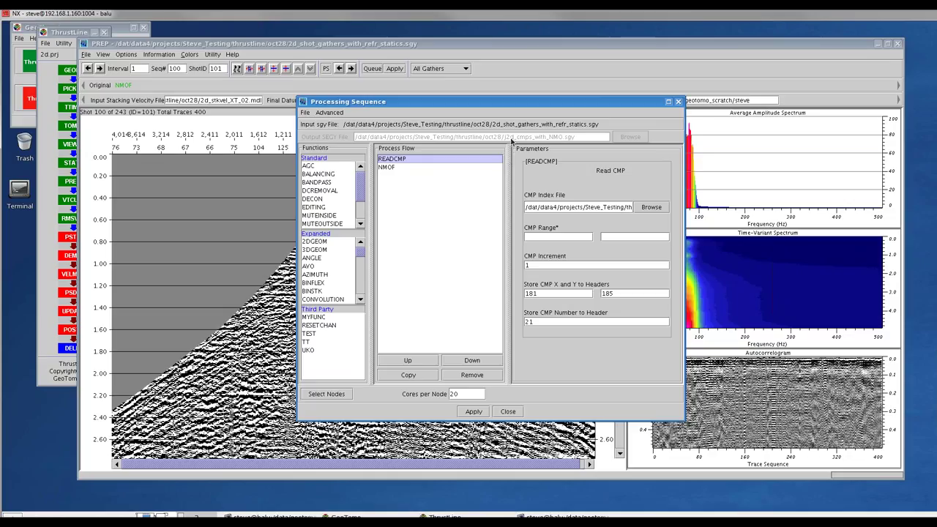
click(474, 412)
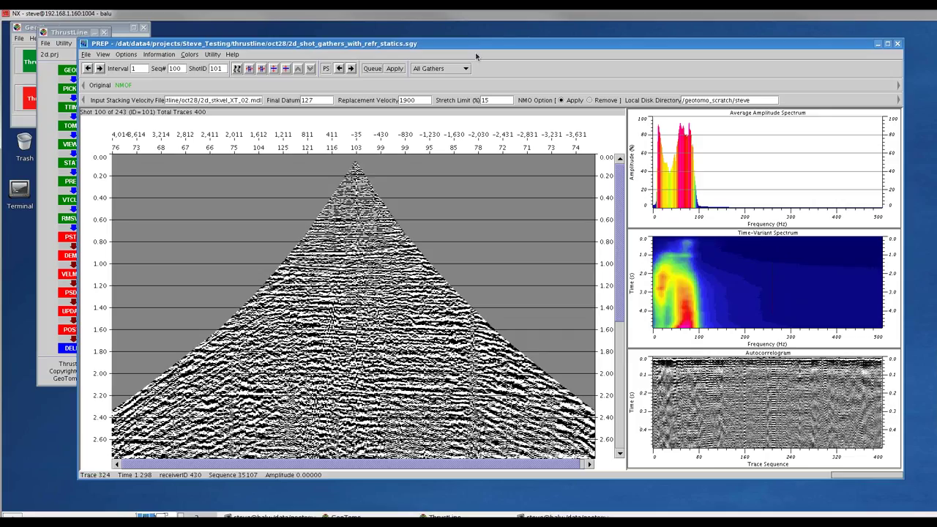
Step: Leave PREP, open the Stack Power Residual setup in STATS, and turn off trim statics
click(899, 45)
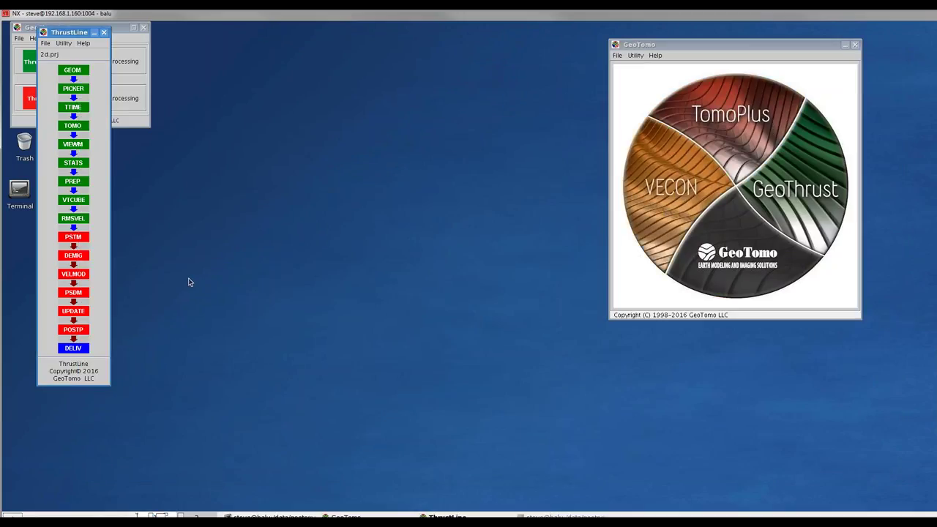
click(72, 164)
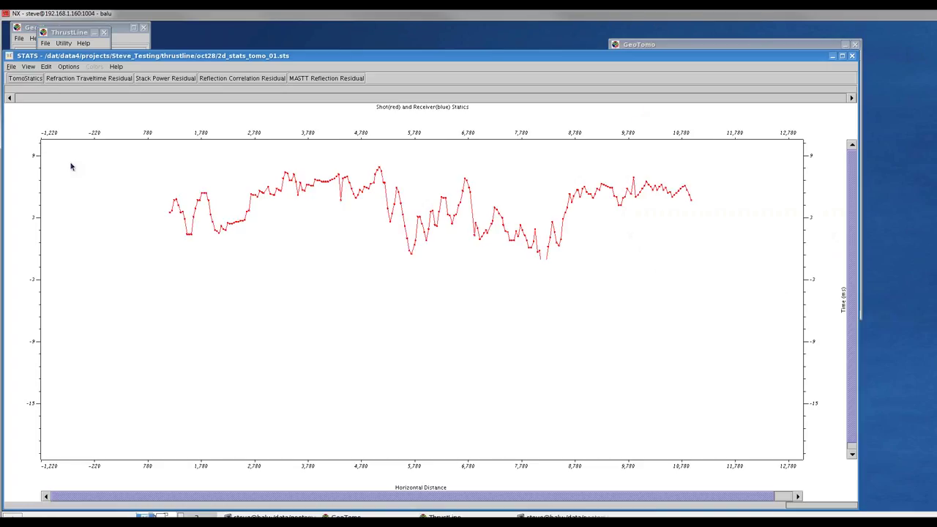
drag(183, 56, 239, 41)
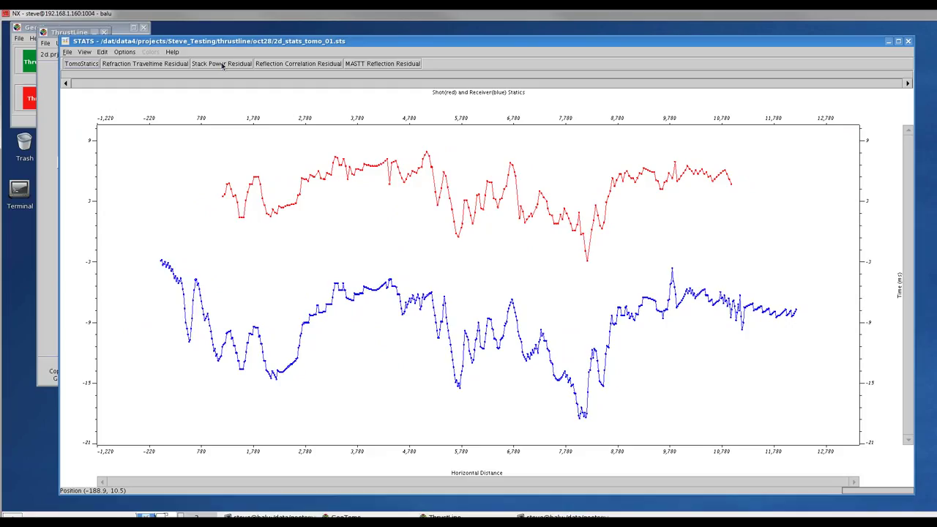
click(222, 65)
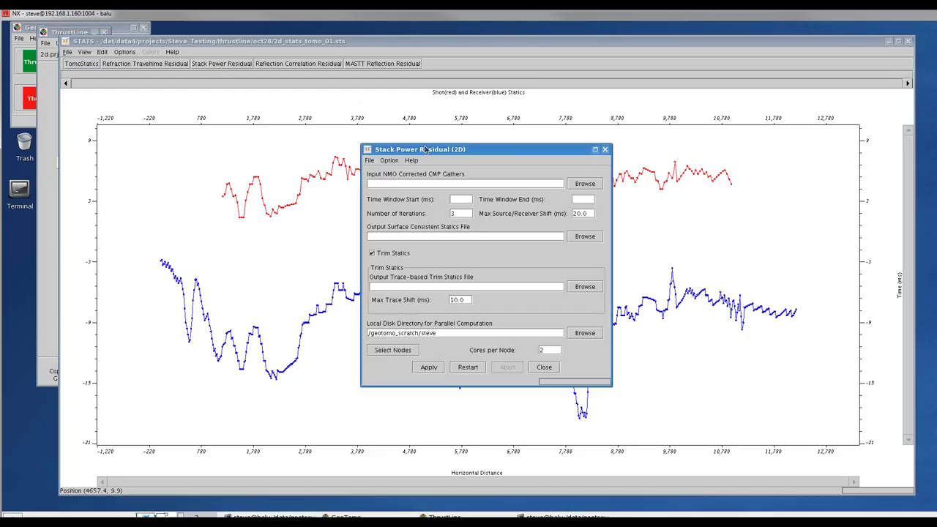
drag(425, 150, 402, 100)
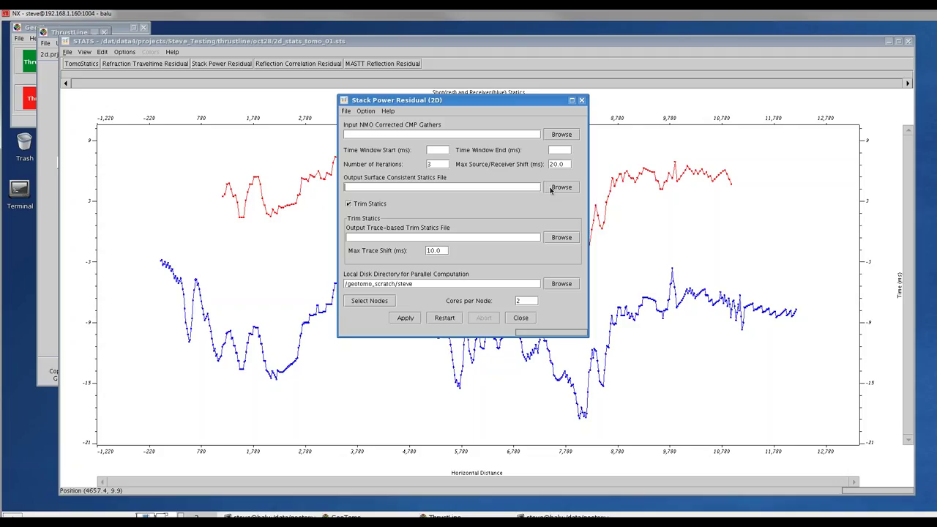
click(349, 204)
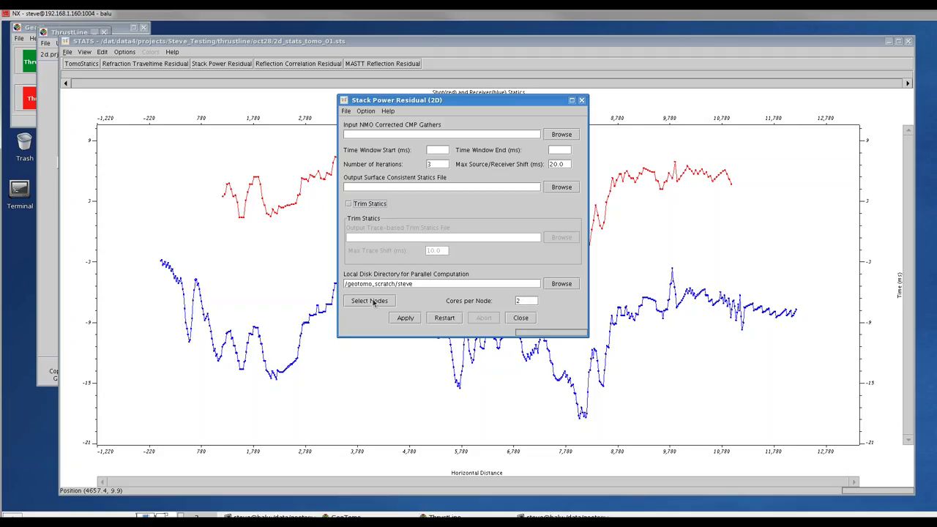
click(527, 301)
Step: Display the stack file 2d_stkvel_XT_02.sgy from the oct28 folder in the SEGY trace viewer and close the viewer
drag(710, 42, 673, 103)
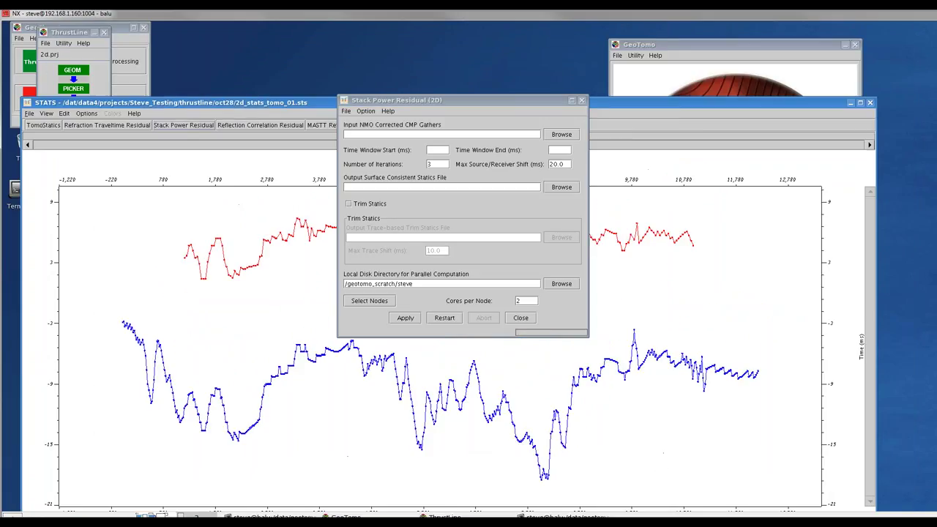
click(636, 57)
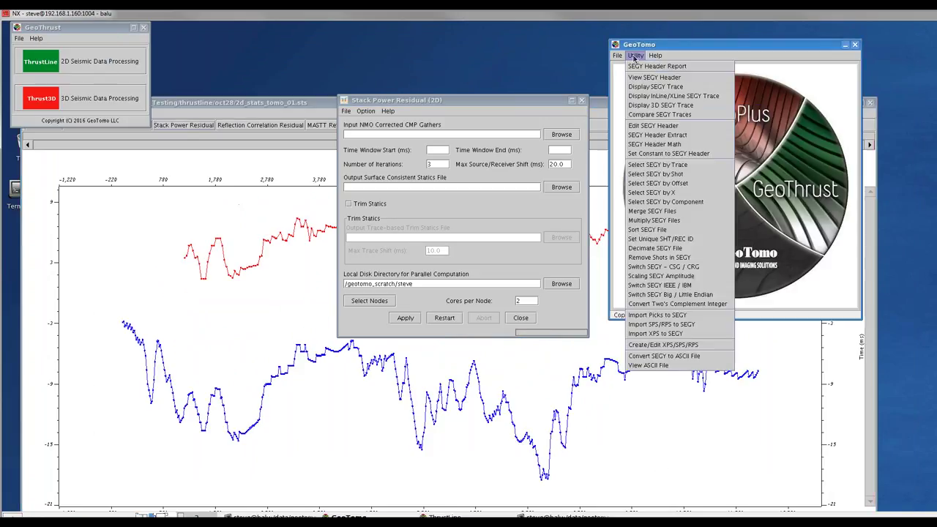
click(654, 89)
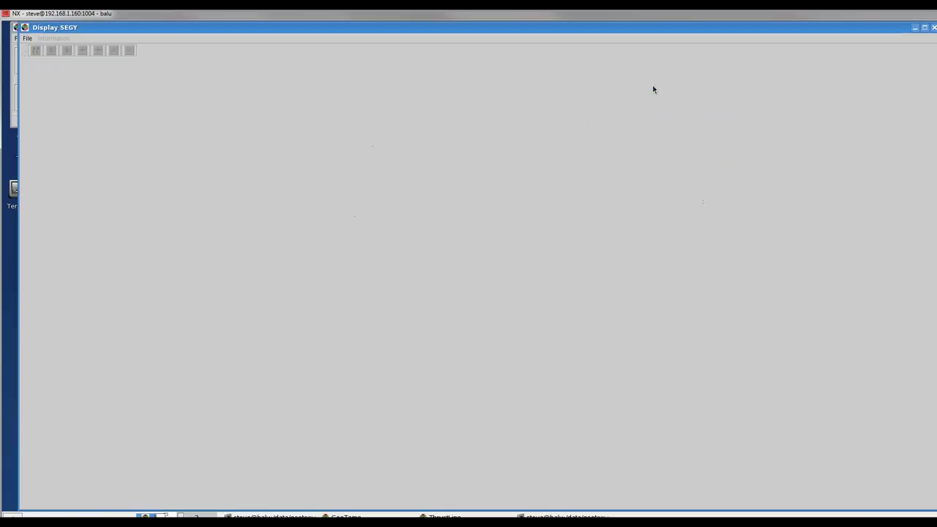
click(27, 39)
click(40, 46)
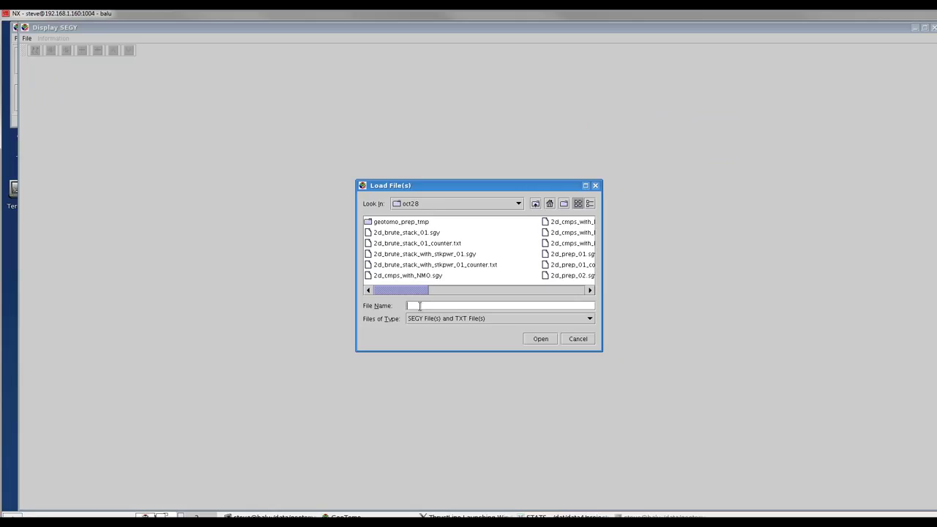
text(*sgy)
key(Return)
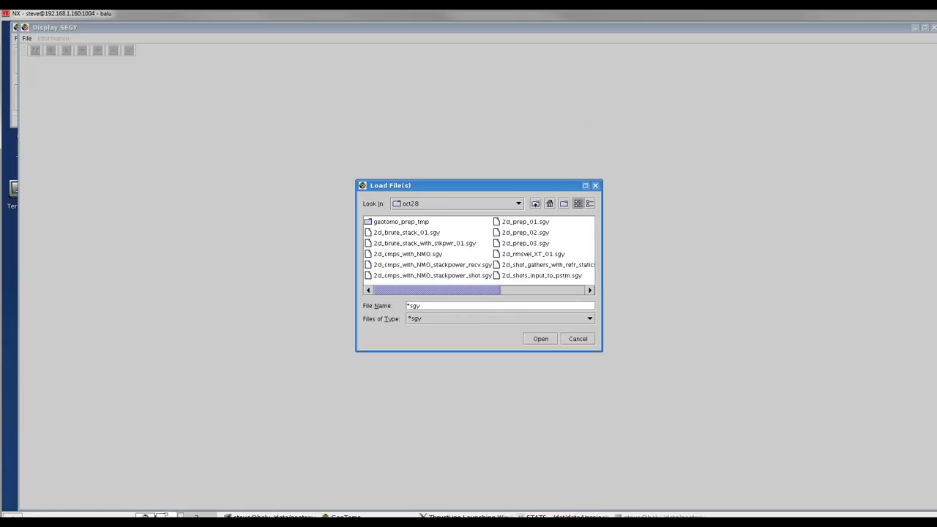
drag(433, 290, 600, 288)
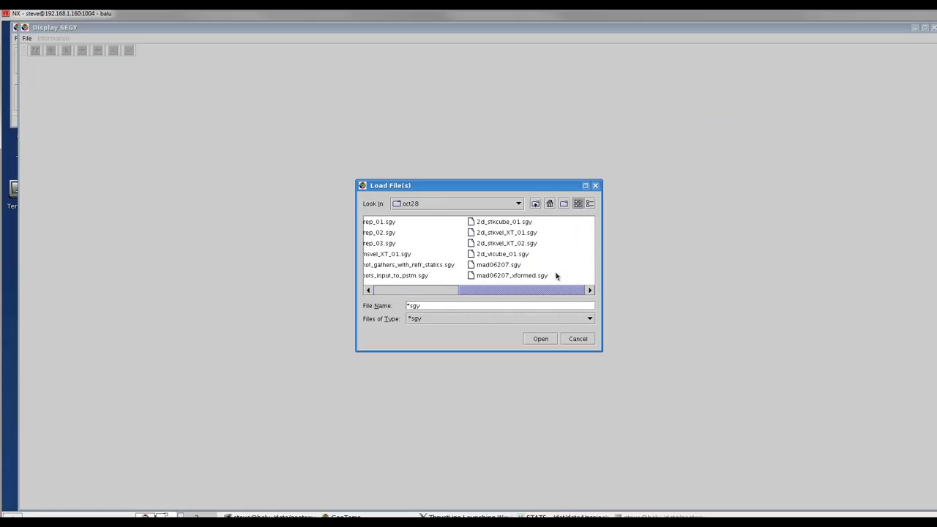
click(508, 243)
click(541, 338)
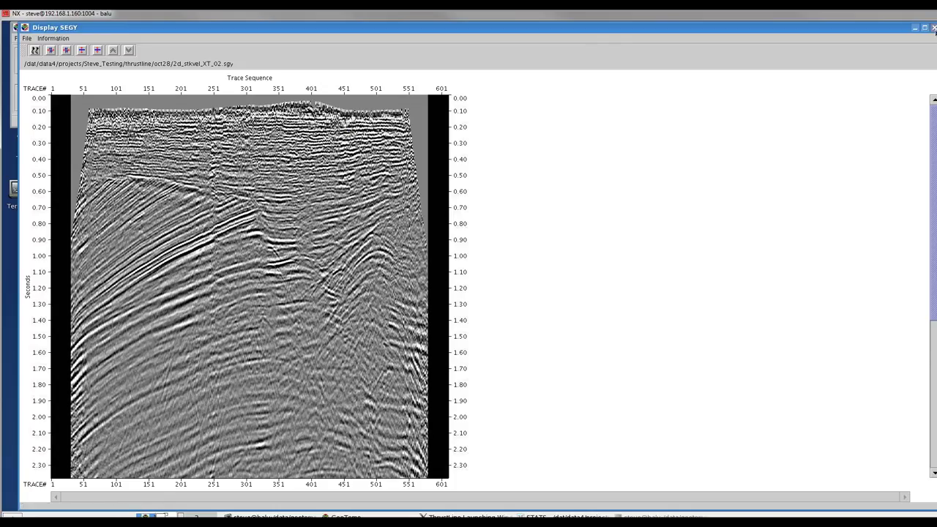
click(924, 27)
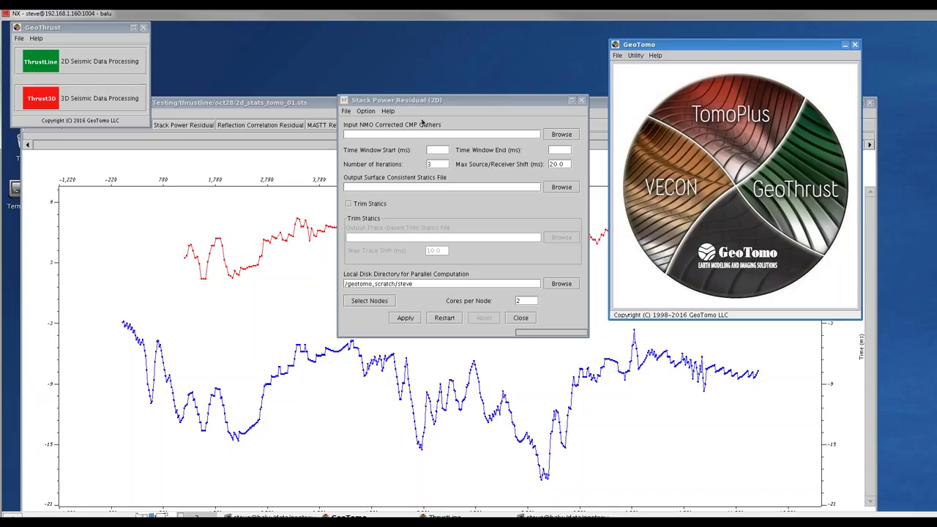
Step: Load the saved Stack Power Residual parameters from 2d_stkpwr_resids_01_stackpower.par
click(346, 111)
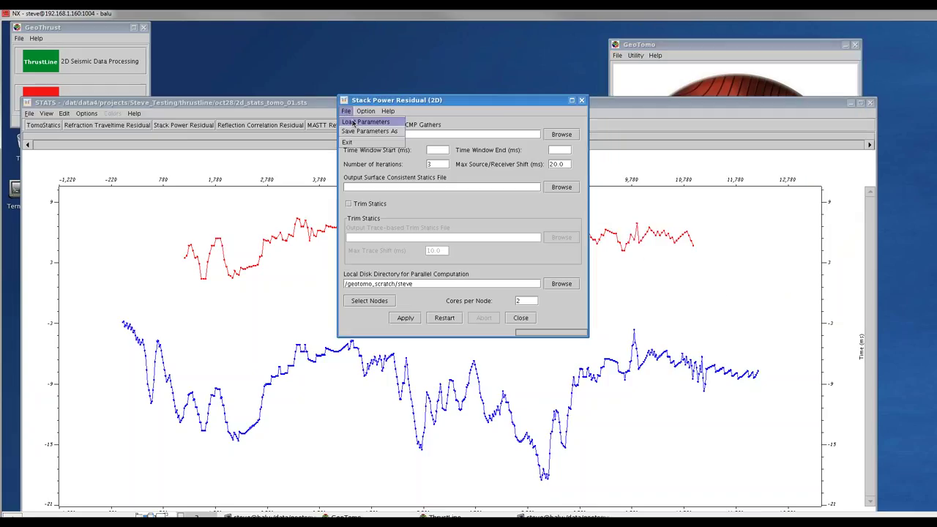
click(353, 122)
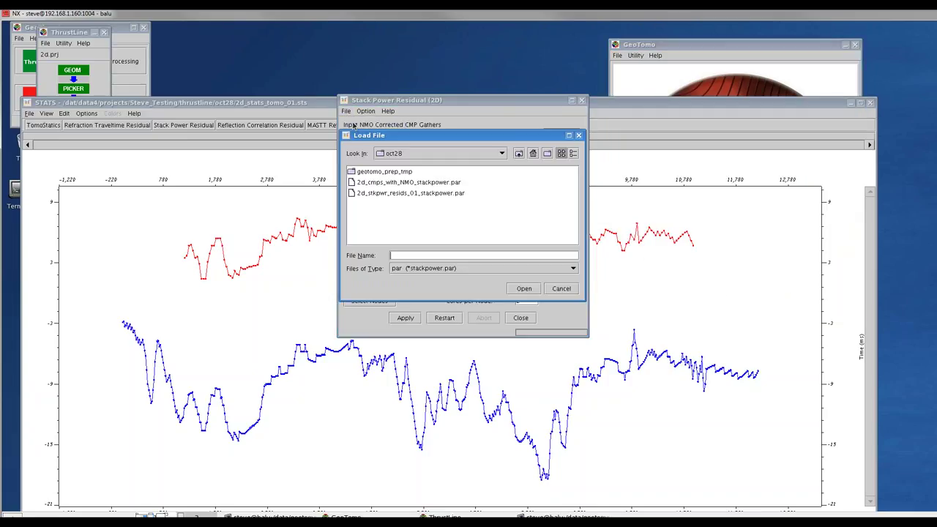
click(398, 193)
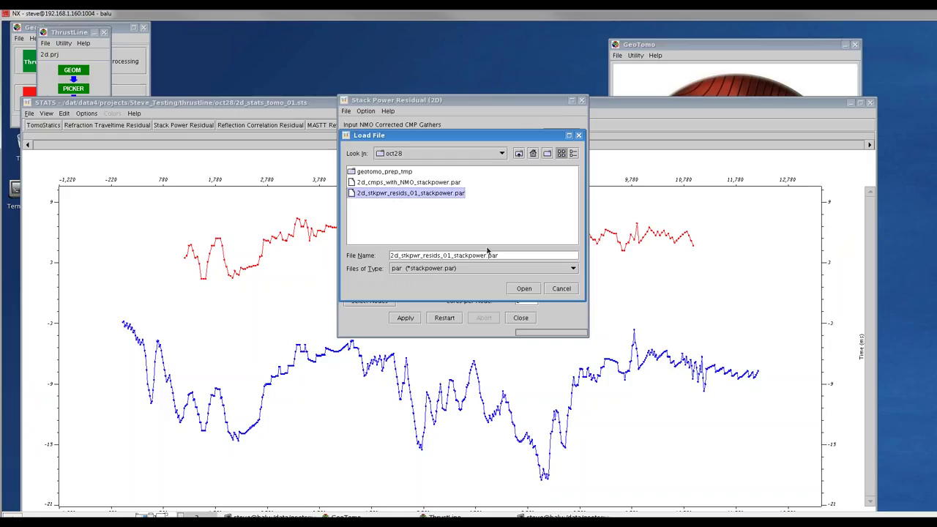
click(524, 288)
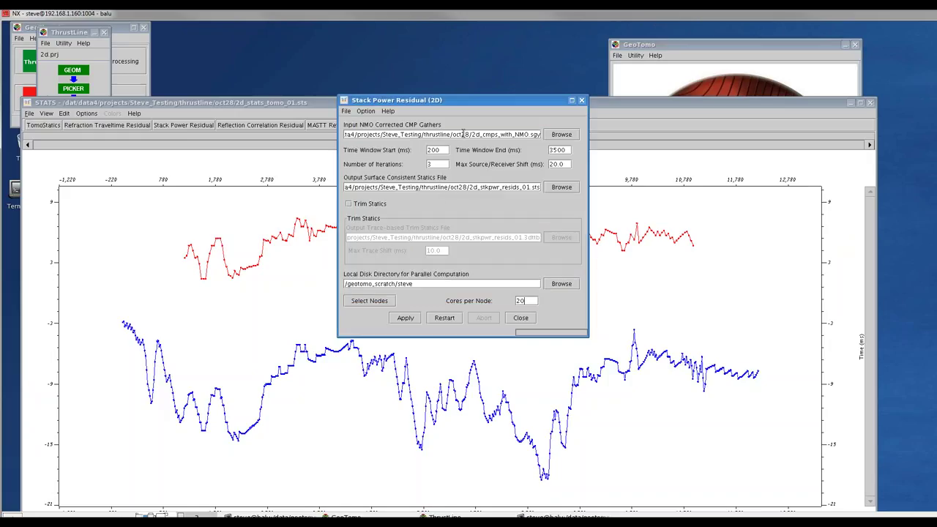
Step: Review the input gathers, output statics file, time window and maximum source/receiver shift, and close the Stack Power Residual setup
drag(448, 134, 460, 134)
drag(483, 188, 537, 188)
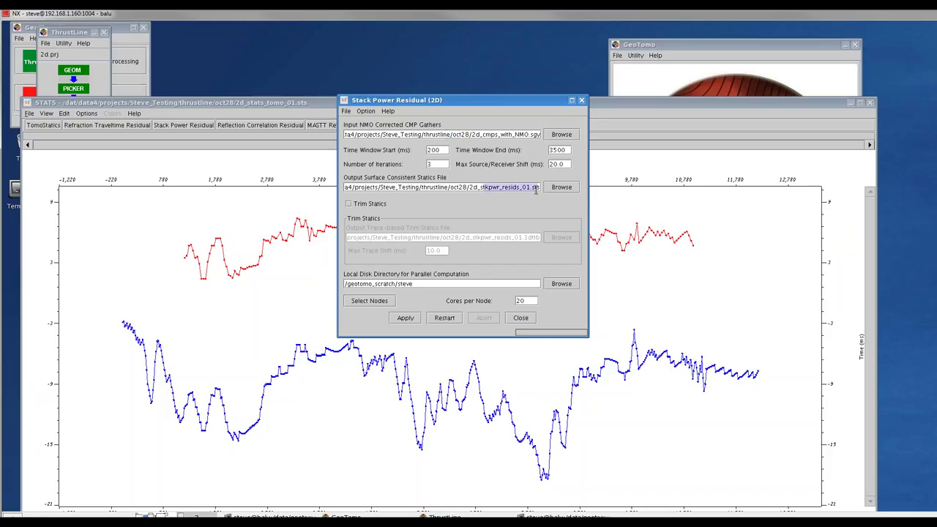
drag(442, 134, 533, 135)
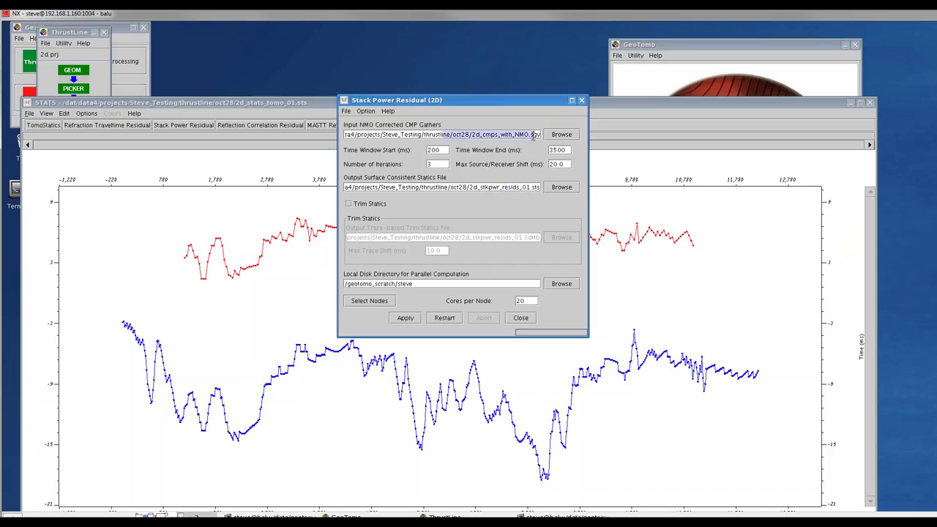
click(567, 149)
click(563, 164)
click(522, 319)
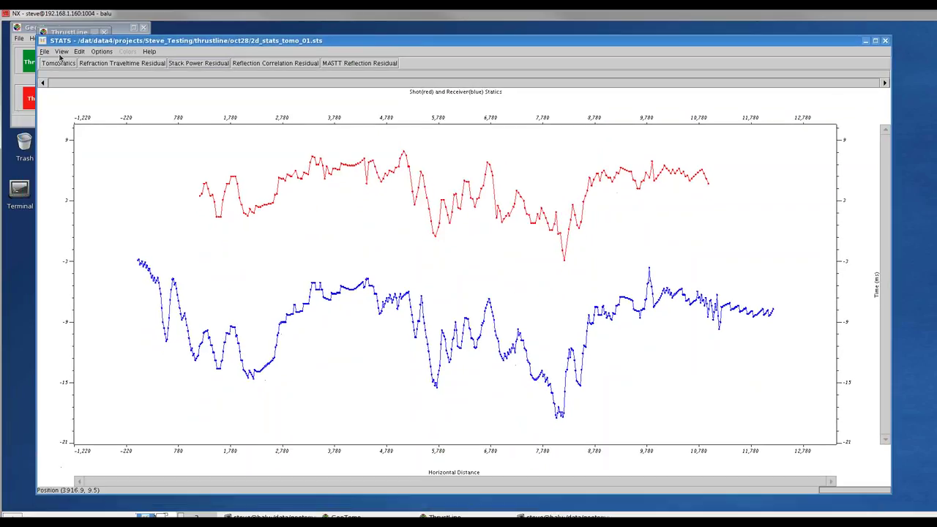
Step: Open the residual statics file 2d_stkpwr_resids_01.sts to inspect its shot and receiver statics, and close STATS
click(46, 53)
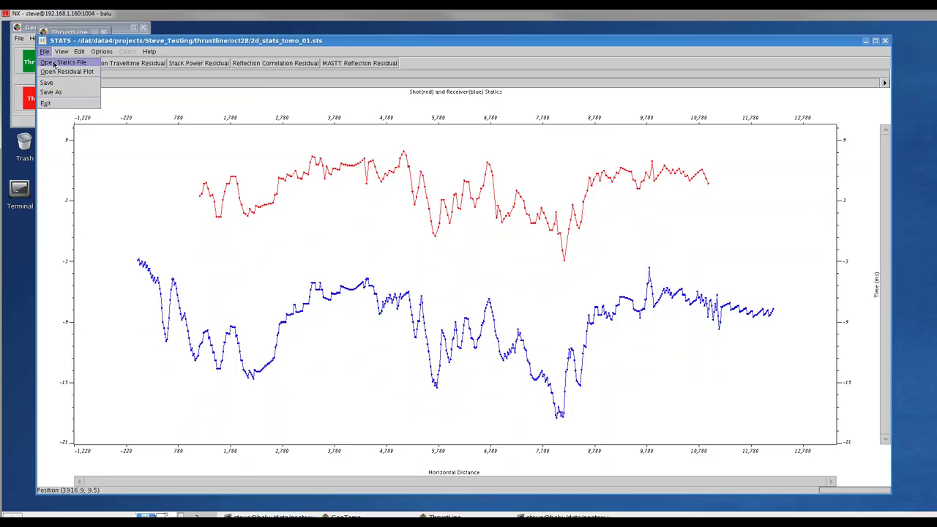
click(59, 63)
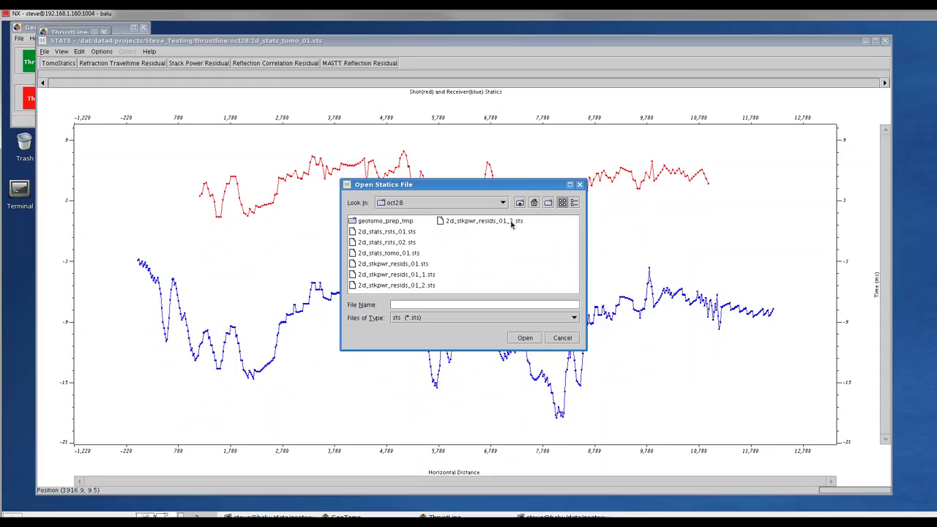
click(401, 267)
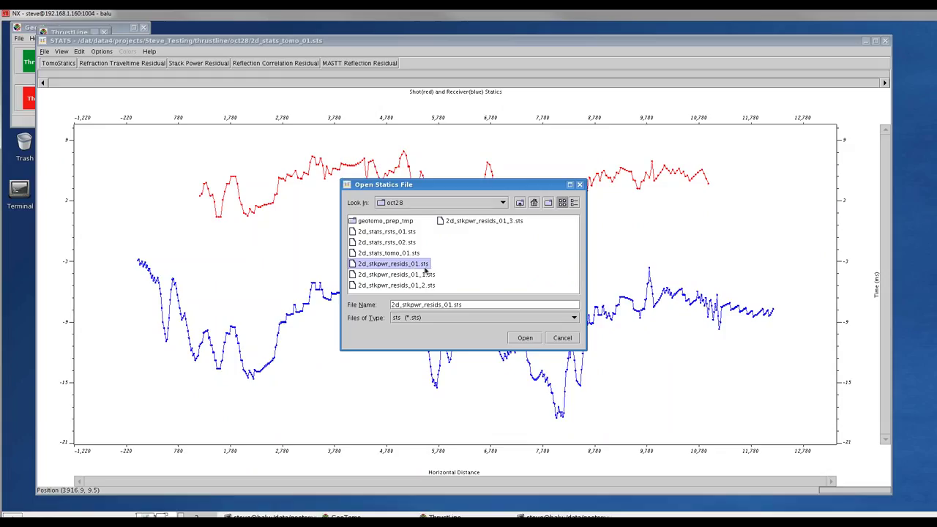
click(525, 338)
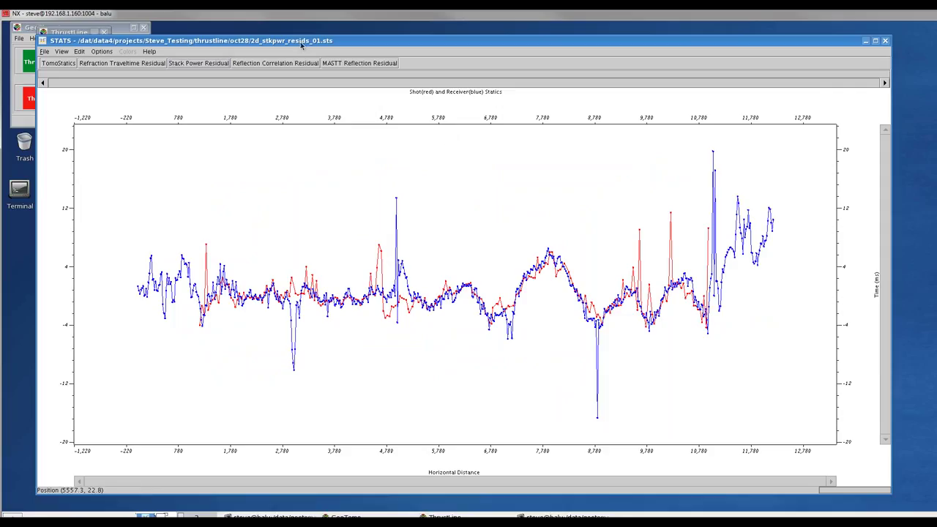
click(886, 41)
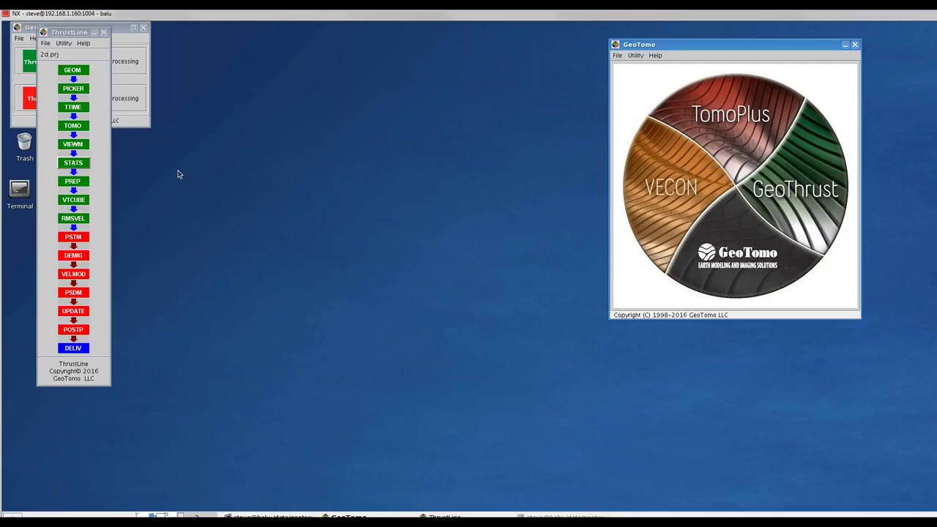
Step: Open PREP and load 2d_shot_gathers_with_refr_statics.sgy as the input SEGY file
click(72, 183)
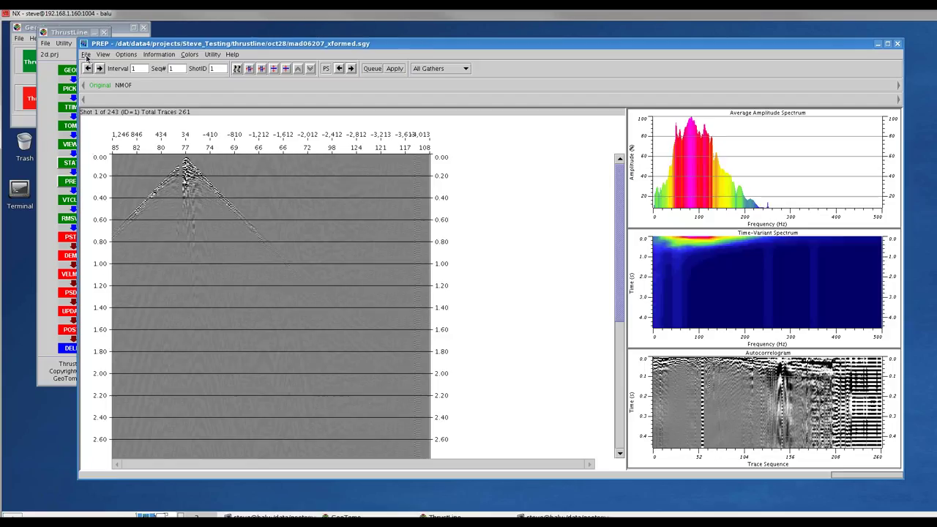
click(86, 55)
click(84, 67)
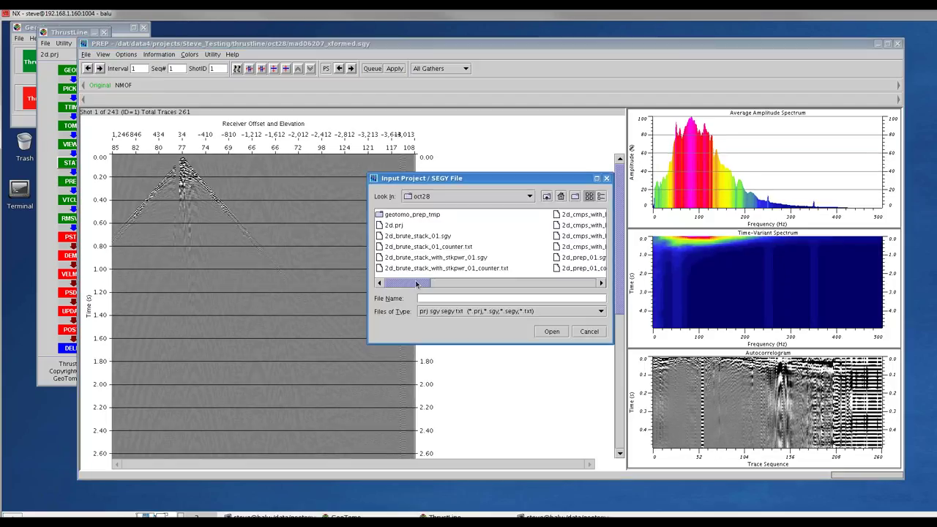
drag(418, 285, 517, 298)
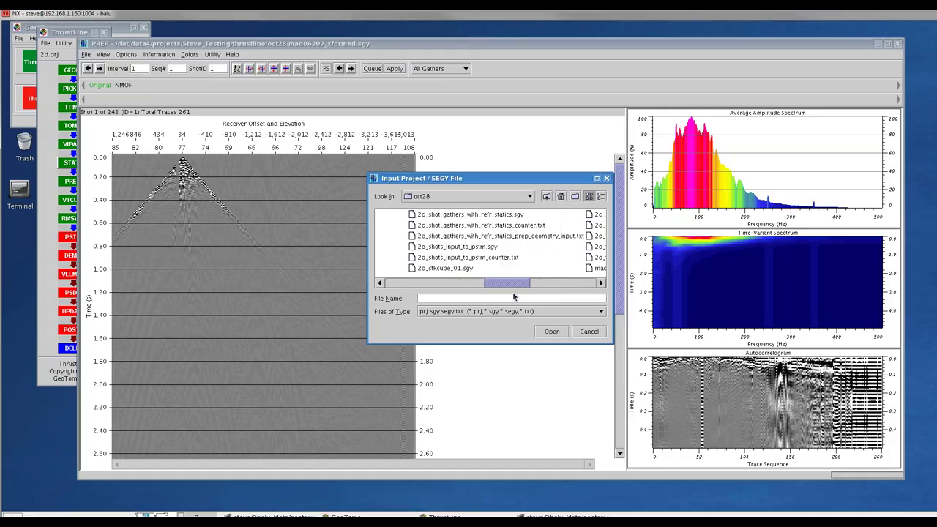
click(495, 215)
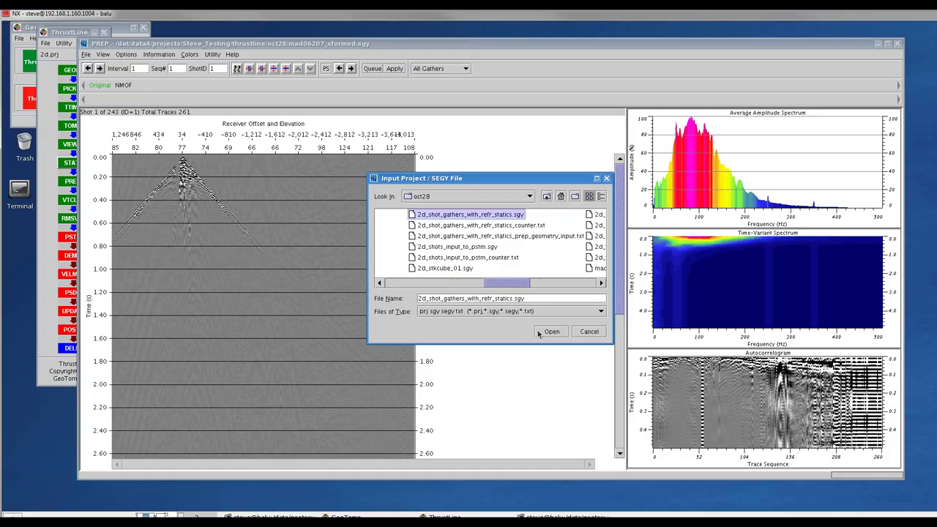
click(552, 331)
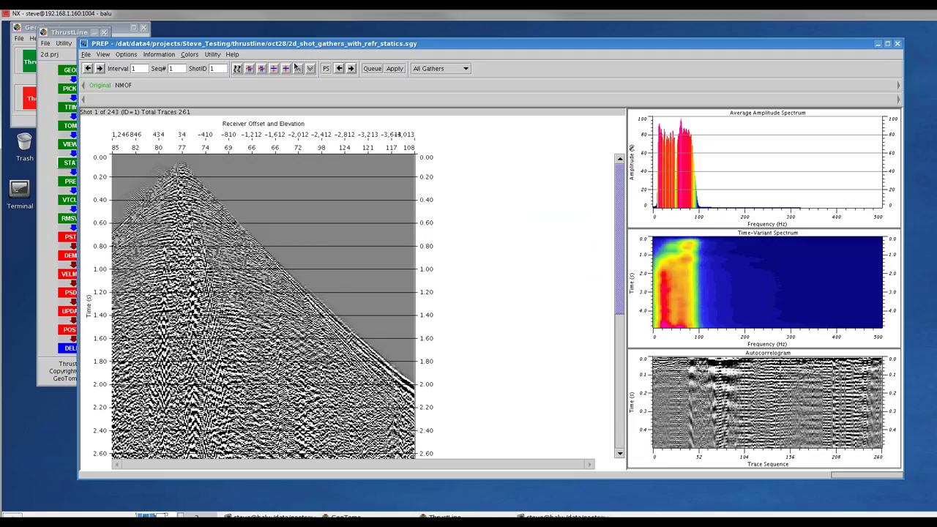
Step: Open the processing sequence for the shot gathers and add a STATICS function to the process flow
click(325, 68)
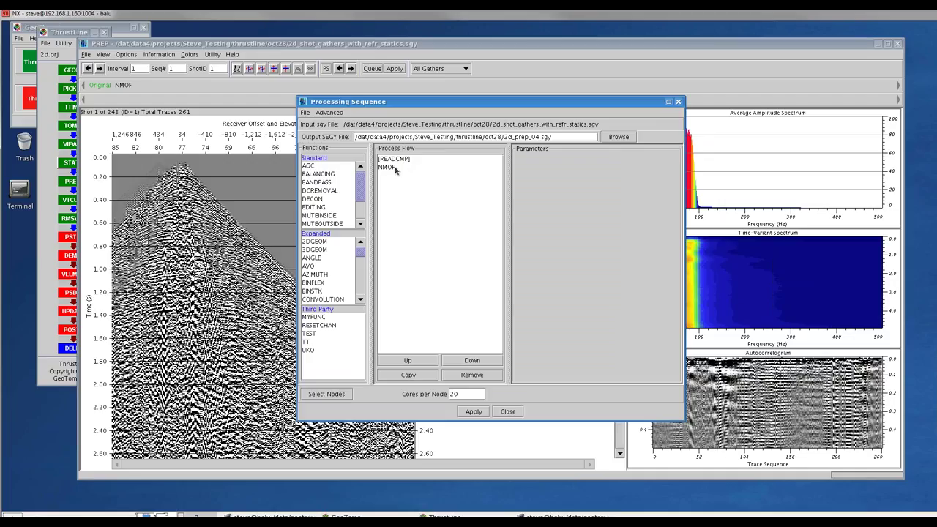
scroll(362, 214, down, 3)
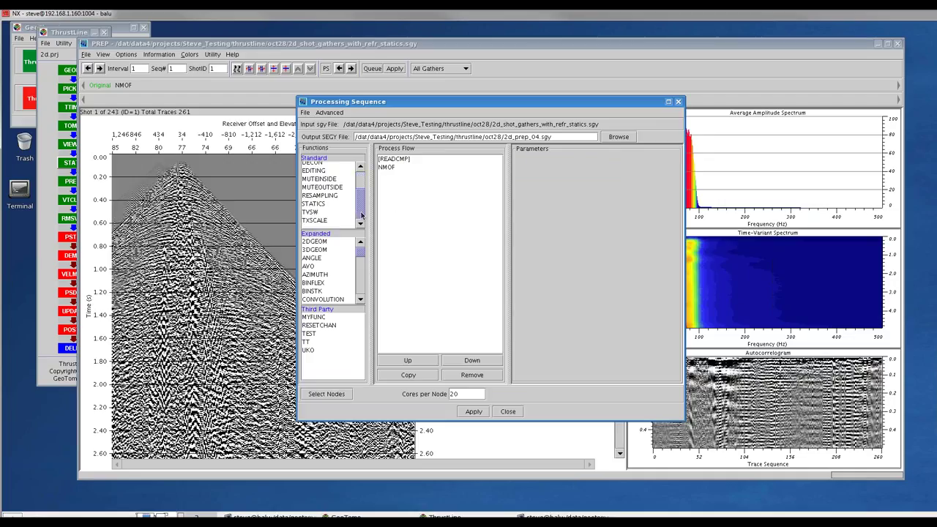
double_click(315, 204)
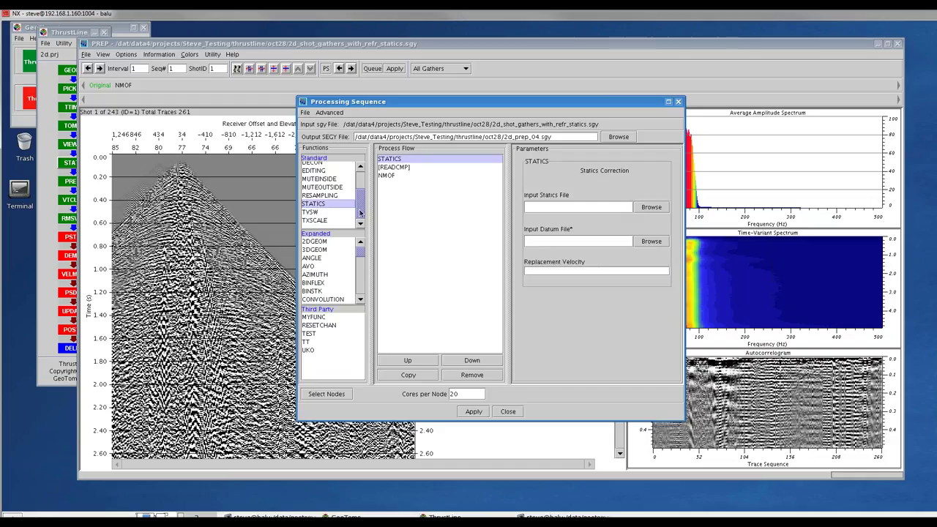
Step: Add a STACK function from the expanded functions and place it at the end of the process flow, after NMOF
scroll(356, 288, down, 10)
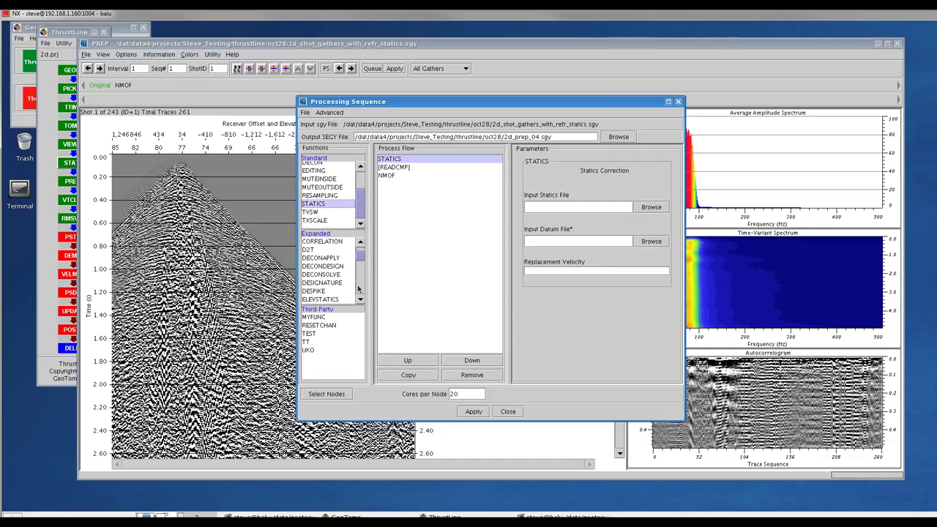
scroll(361, 291, down, 4)
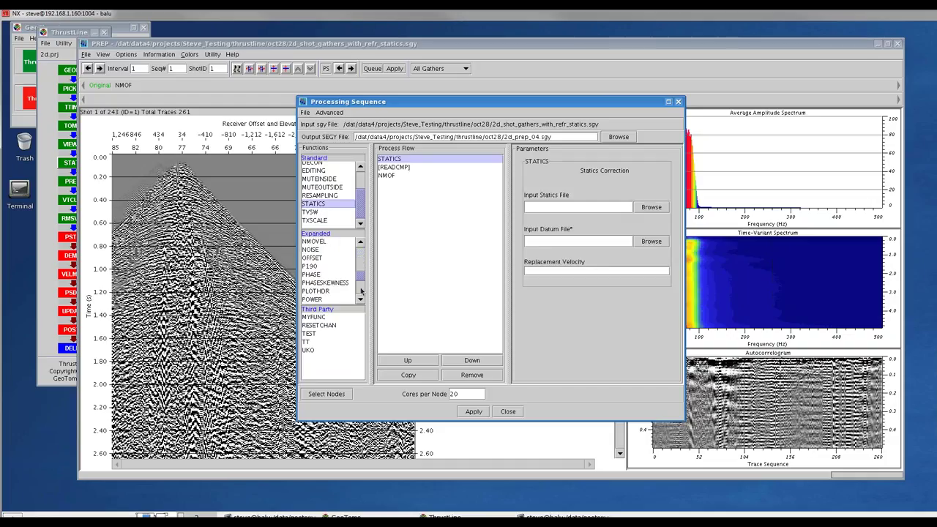
scroll(361, 291, down, 3)
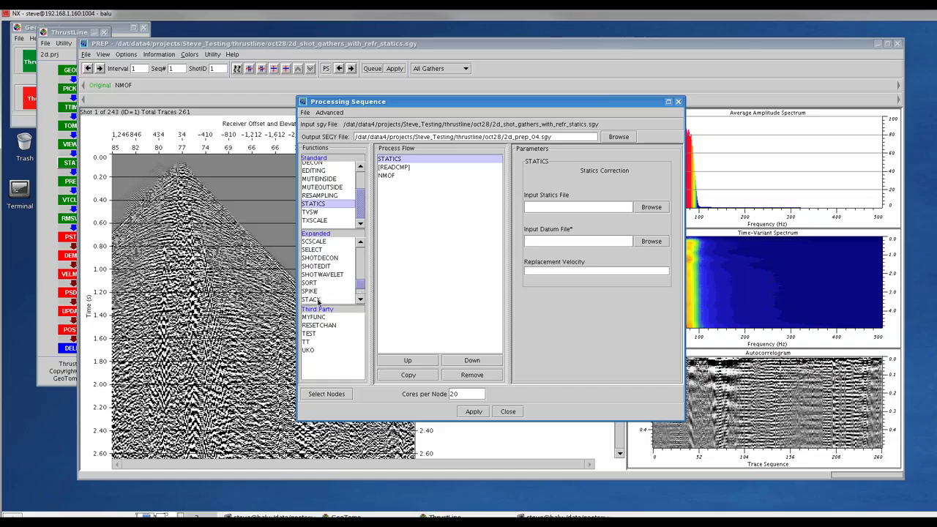
double_click(311, 300)
click(469, 361)
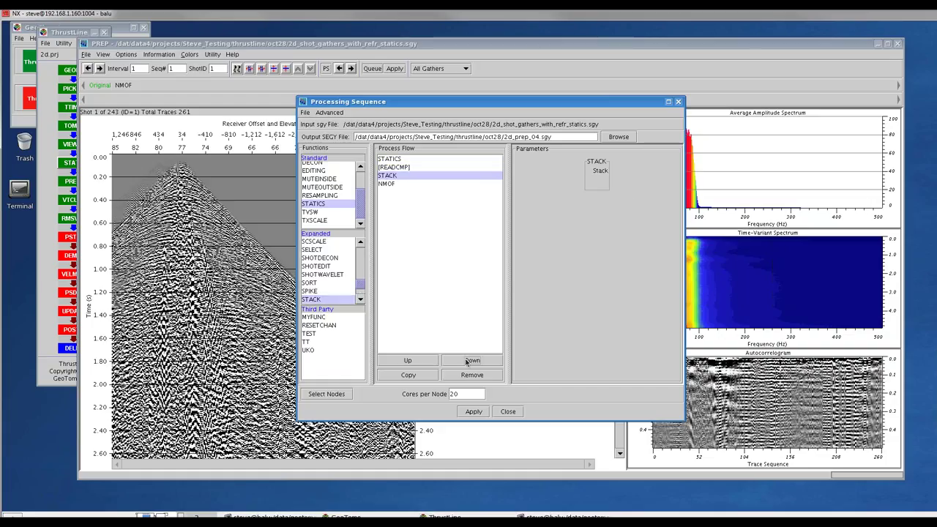
click(468, 361)
Step: Reorder the process flow so that STATICS sits between NMOF and STACK
click(397, 160)
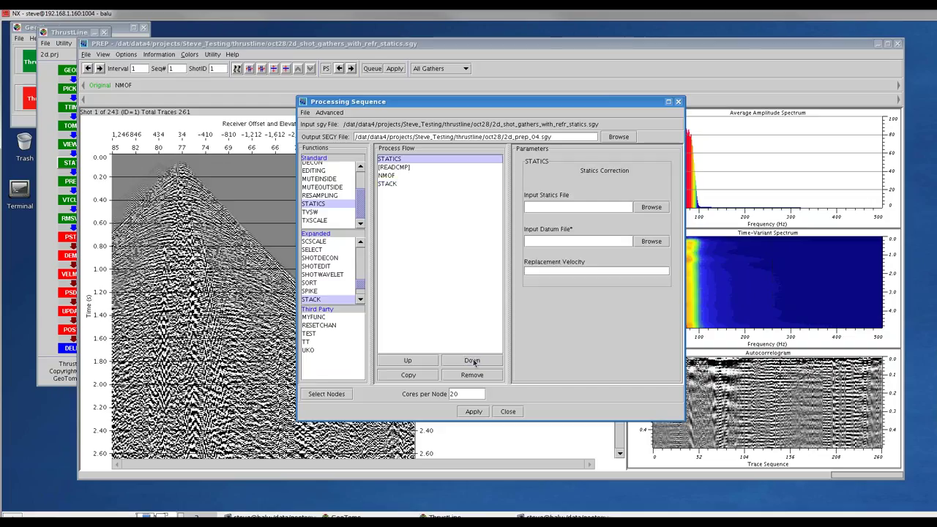
click(474, 361)
click(474, 361)
click(473, 362)
click(410, 360)
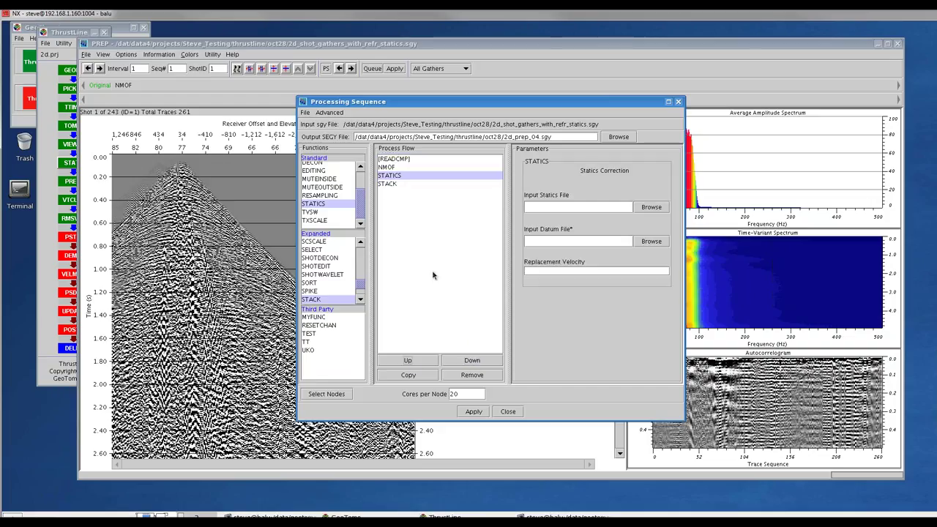
Step: Load the saved flow flow_to_create_brute_stack.par into the processing sequence, filtering the file list with f*par
click(305, 113)
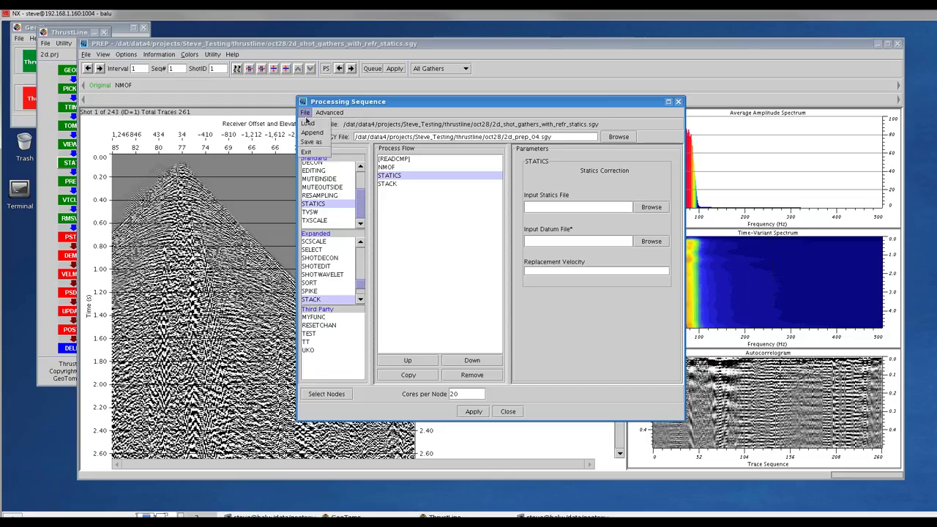
click(309, 126)
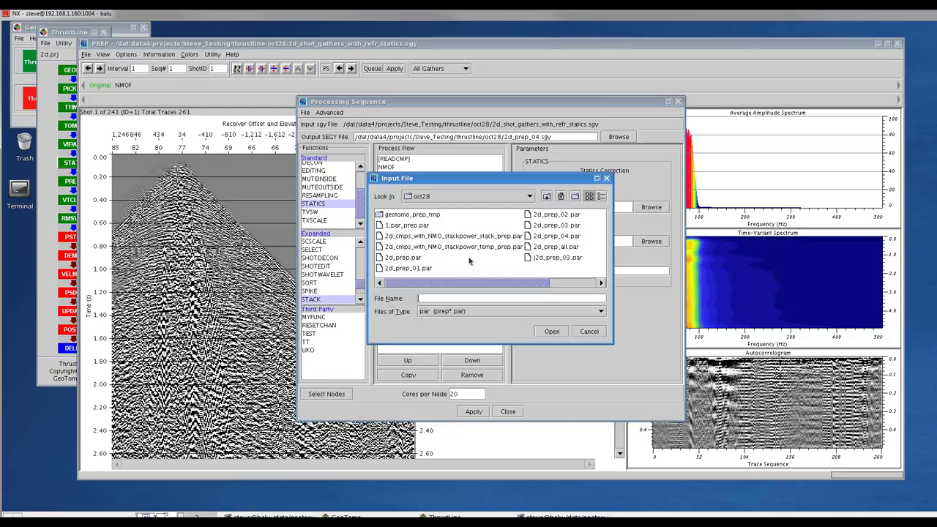
drag(550, 283, 595, 283)
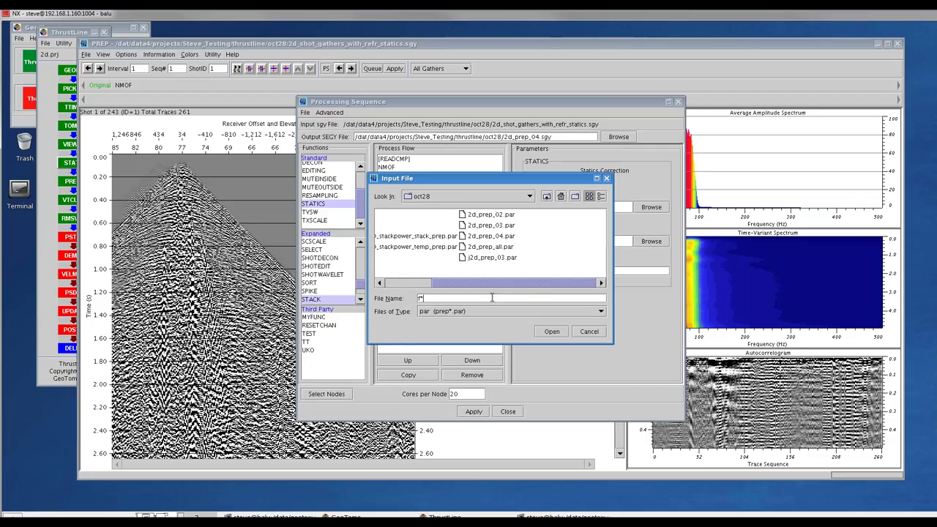
text(par)
key(Return)
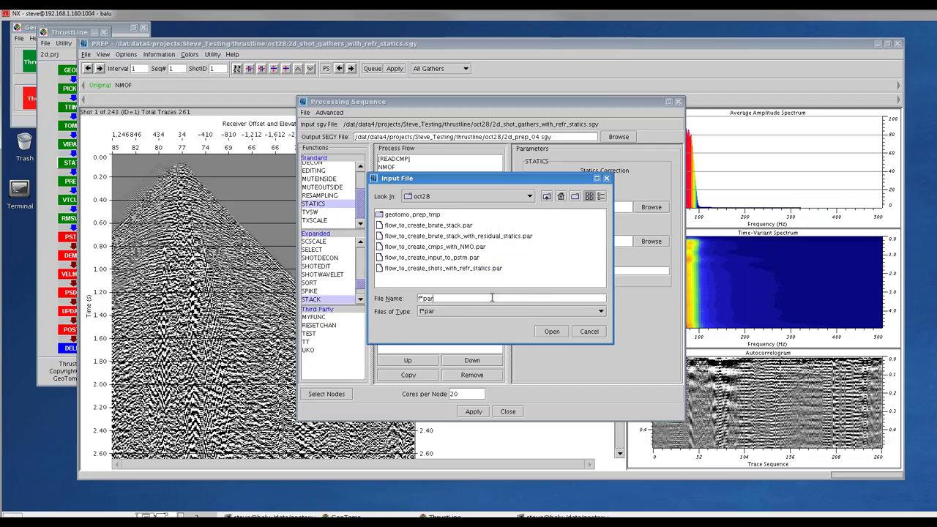
click(432, 227)
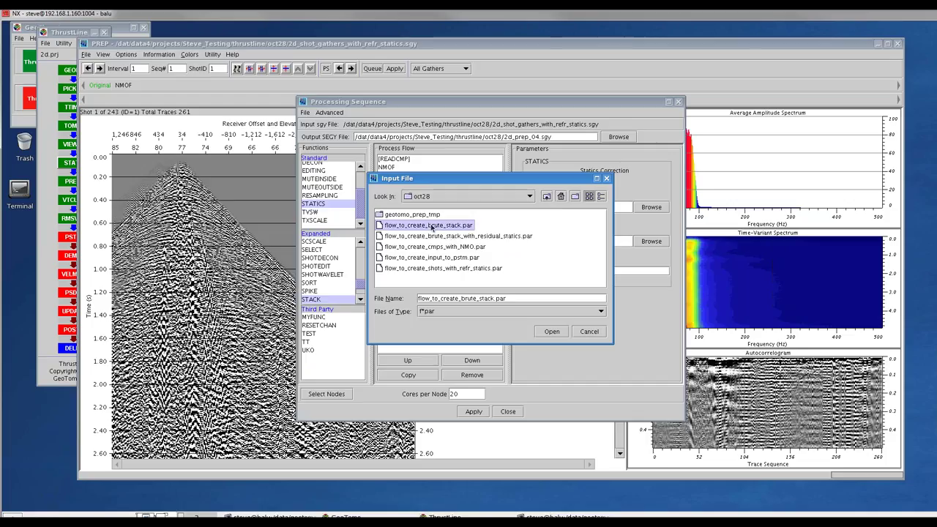
click(553, 332)
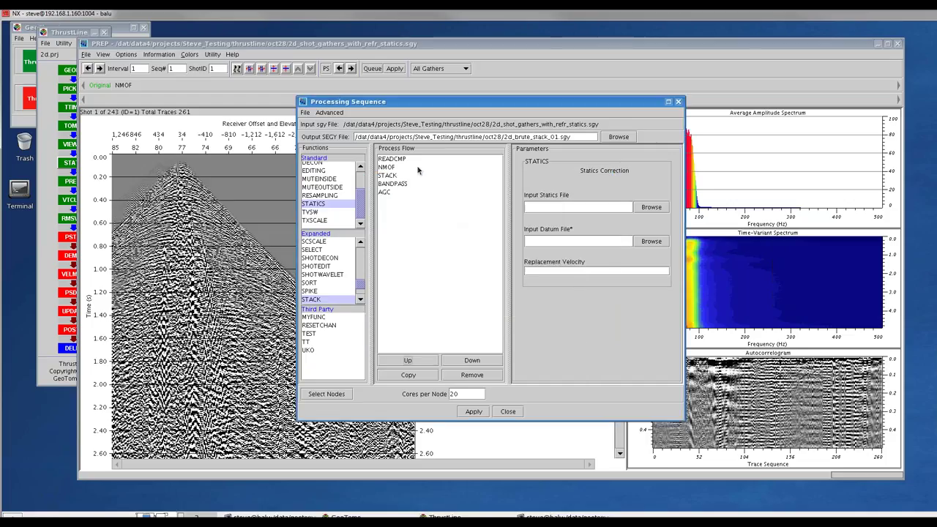
Step: Review the parameters of READCMP, NMOF, STACK, BANDPASS and AGC in the brute stack flow
click(393, 160)
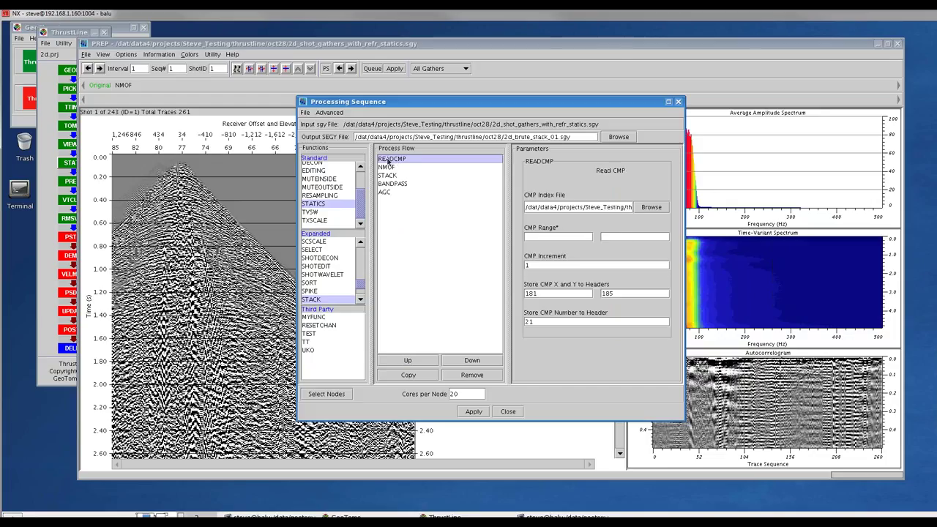
click(388, 167)
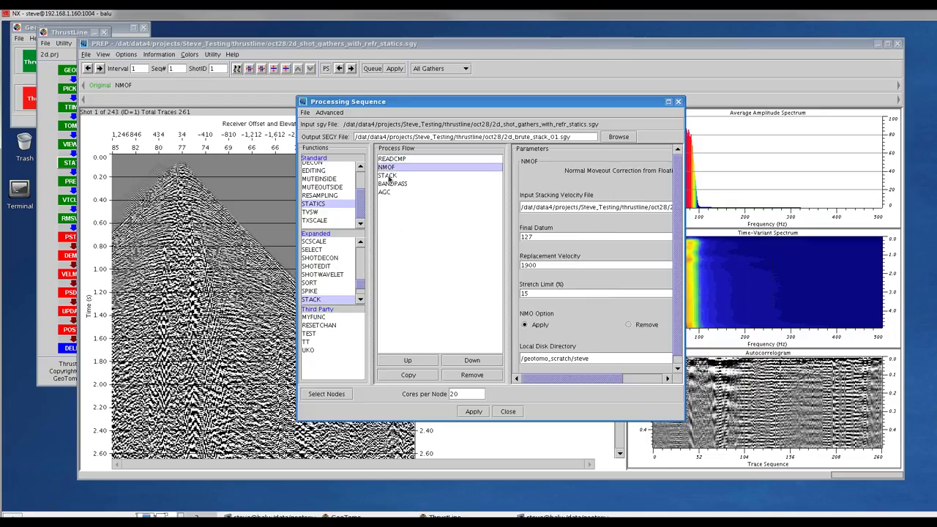
click(390, 178)
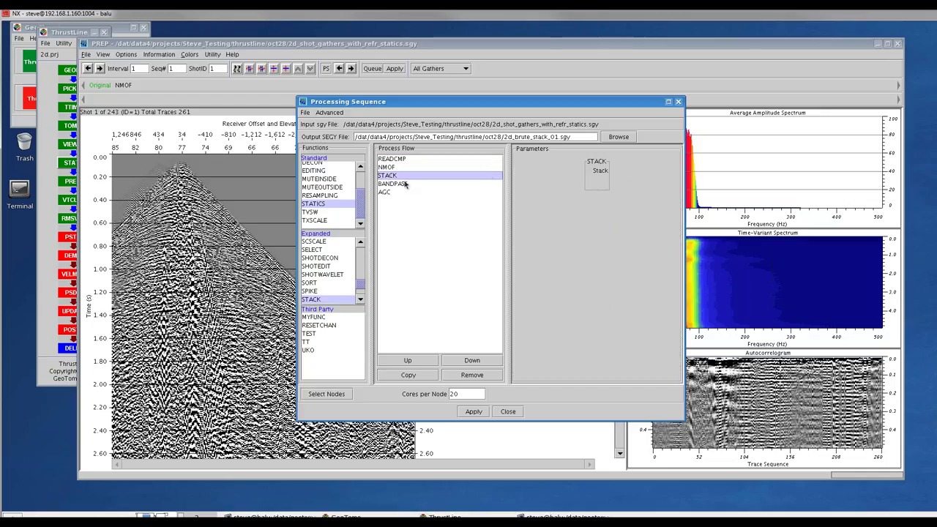
click(396, 185)
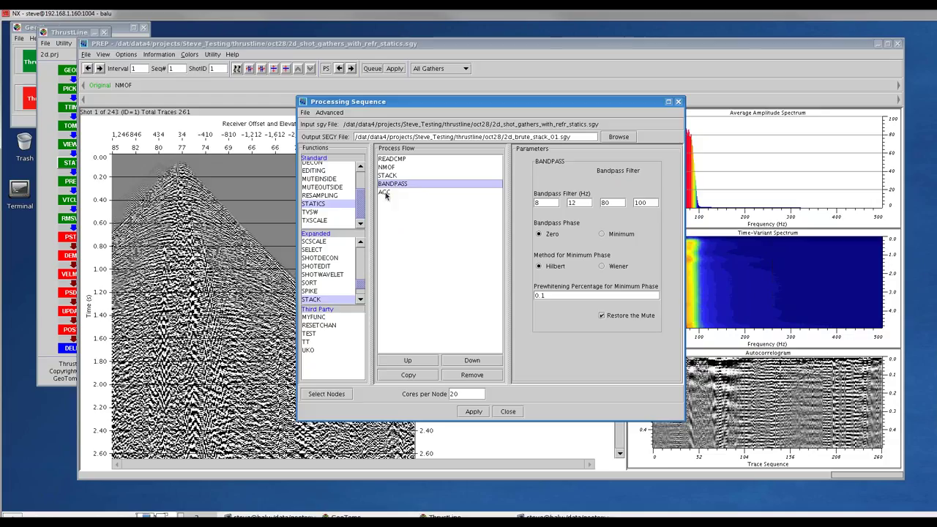
click(386, 194)
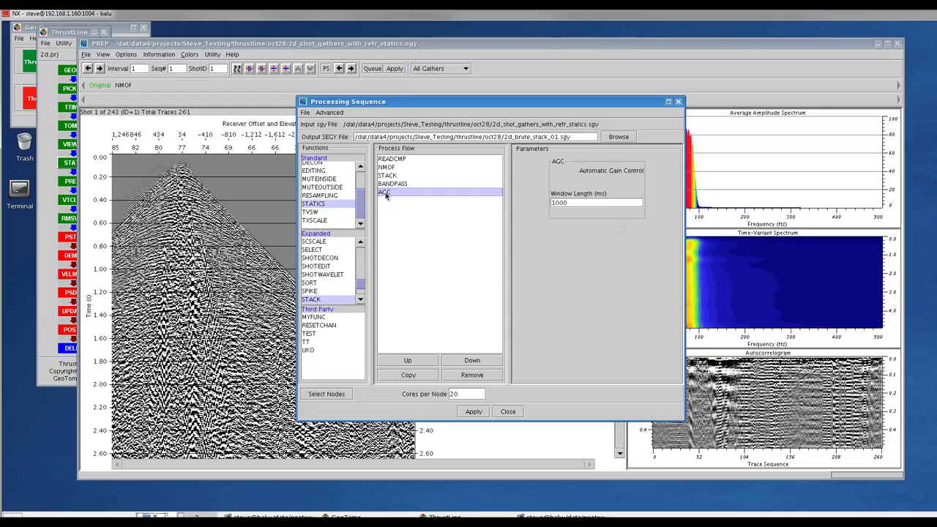
Step: Load the saved flow flow_to_create_brute_stack_with_residual_statics.par, filtering the file list with f*par
click(306, 114)
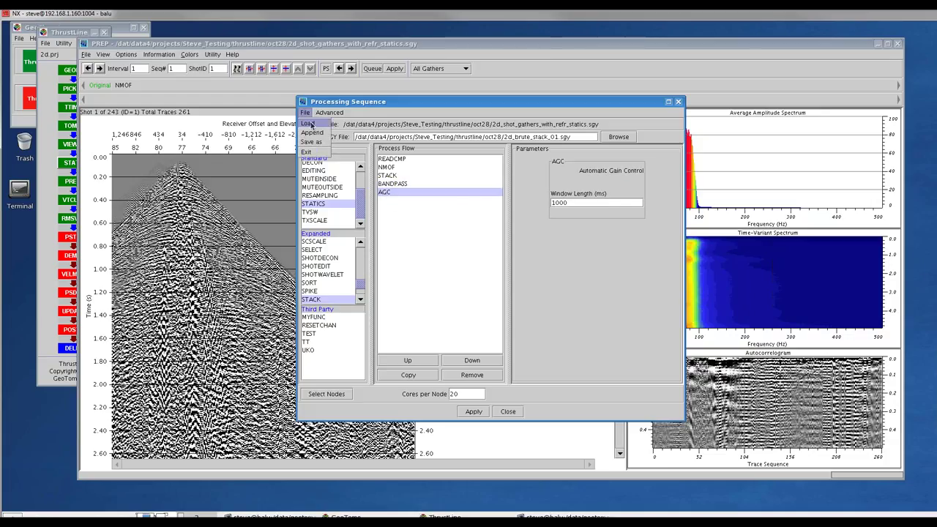
click(309, 124)
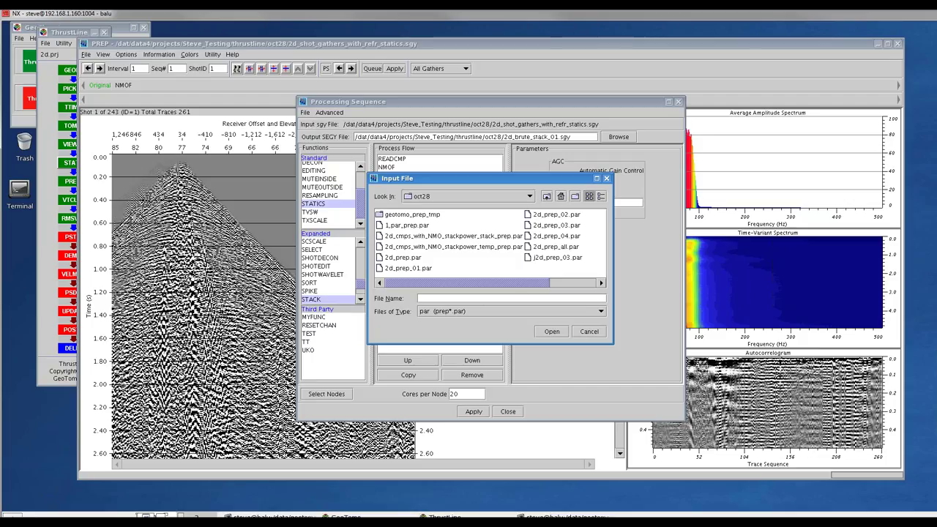
text(f*par)
key(Return)
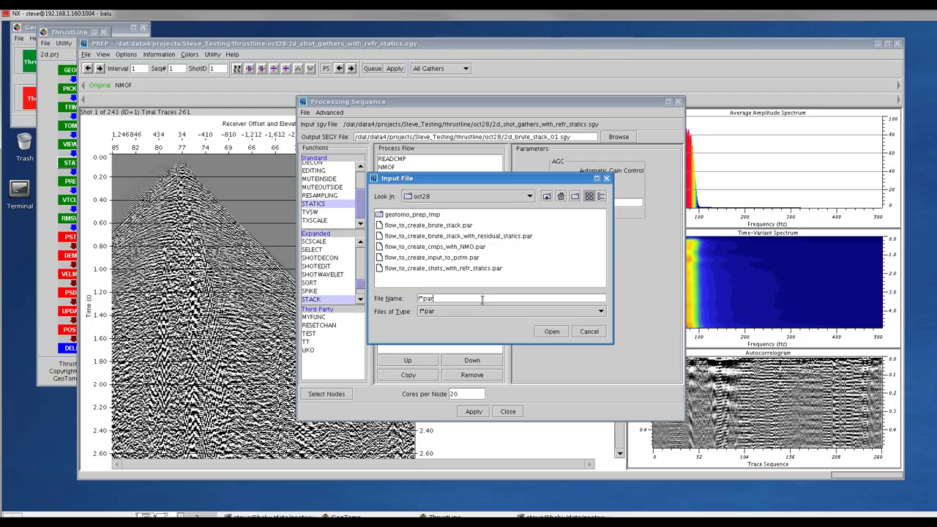
click(472, 237)
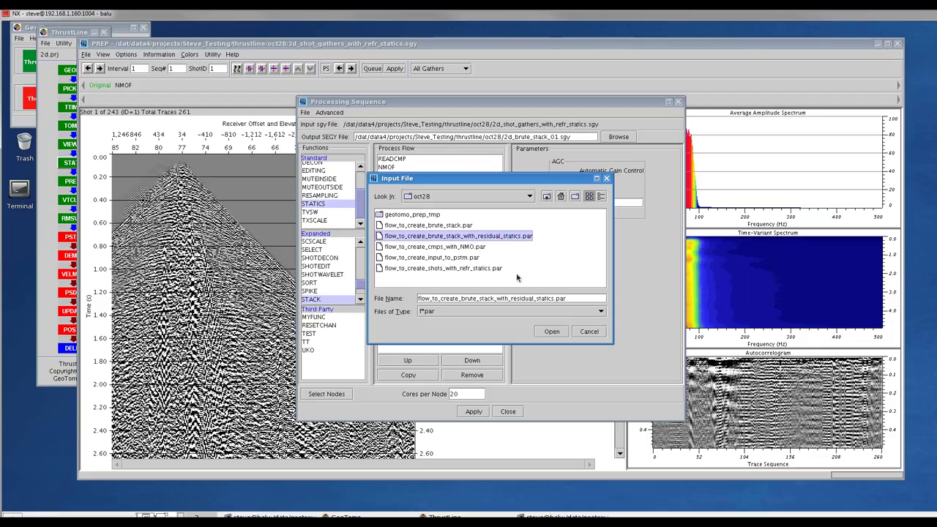
click(552, 331)
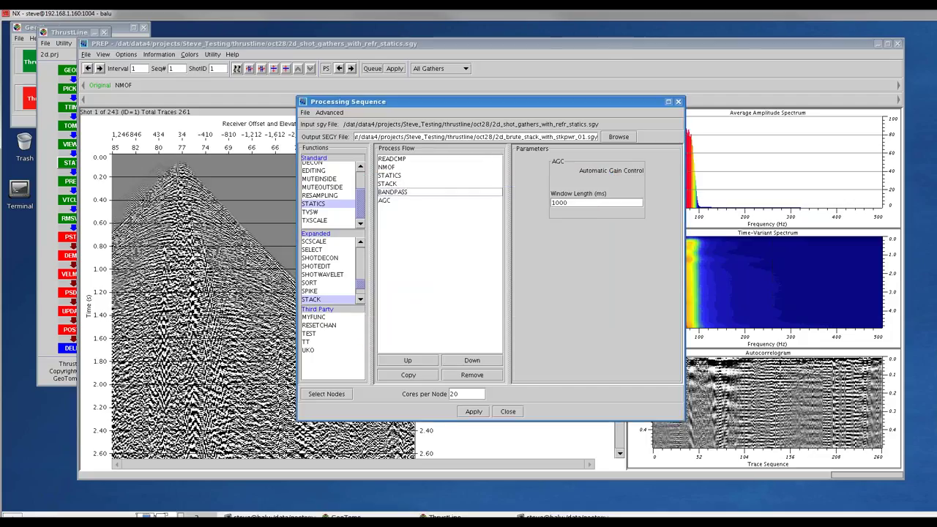
Step: Check the input statics file of the STATICS function, and close the processing sequence and PREP
click(393, 175)
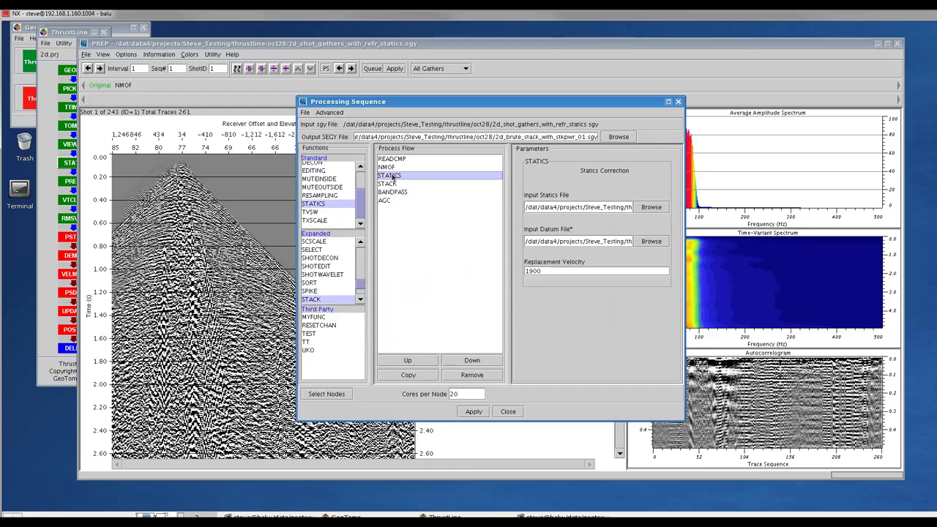
click(568, 209)
key(End)
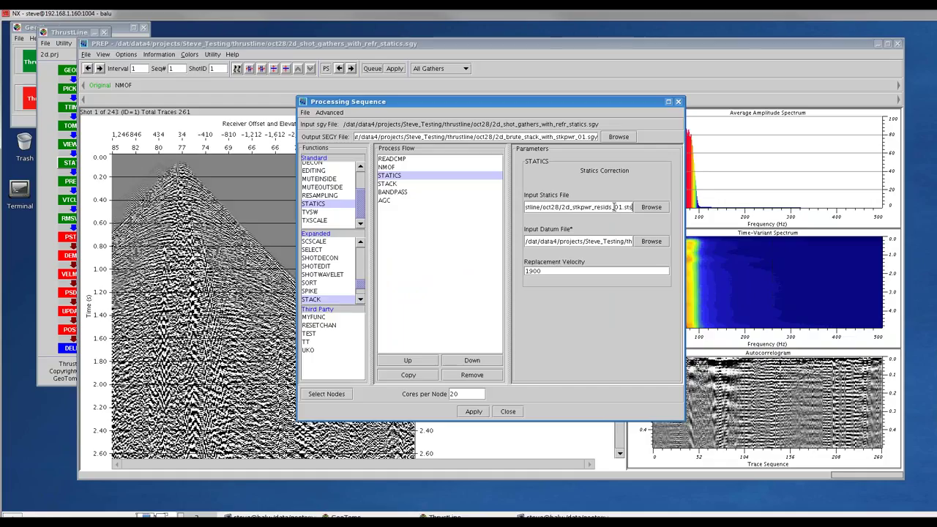
click(508, 411)
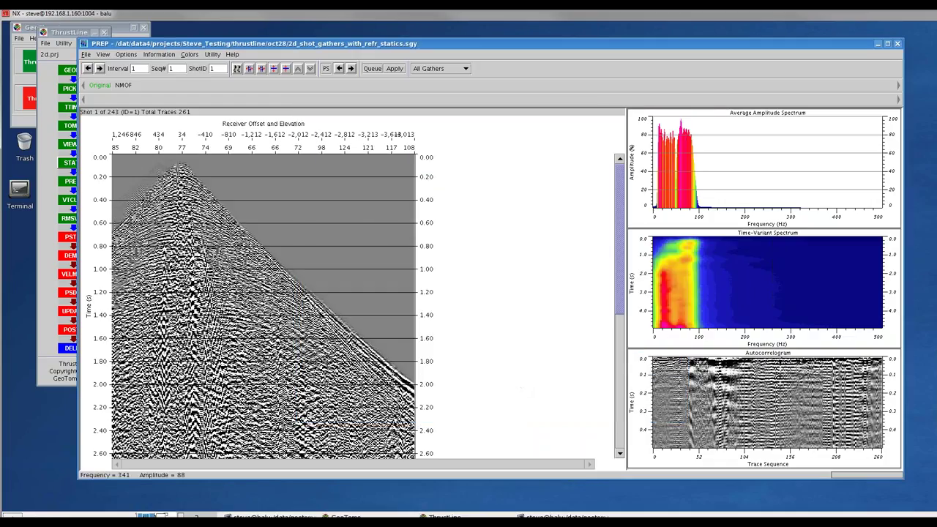
click(898, 44)
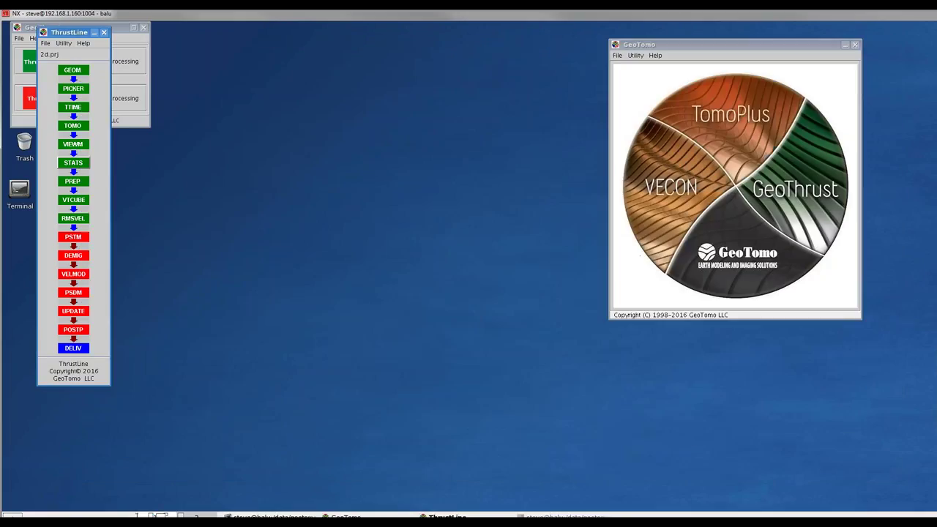
Step: Open 2d_brute_stack_01.sgy and 2d_brute_stack_with_stkpwr_01.sgy together in the SEGY trace display
click(636, 56)
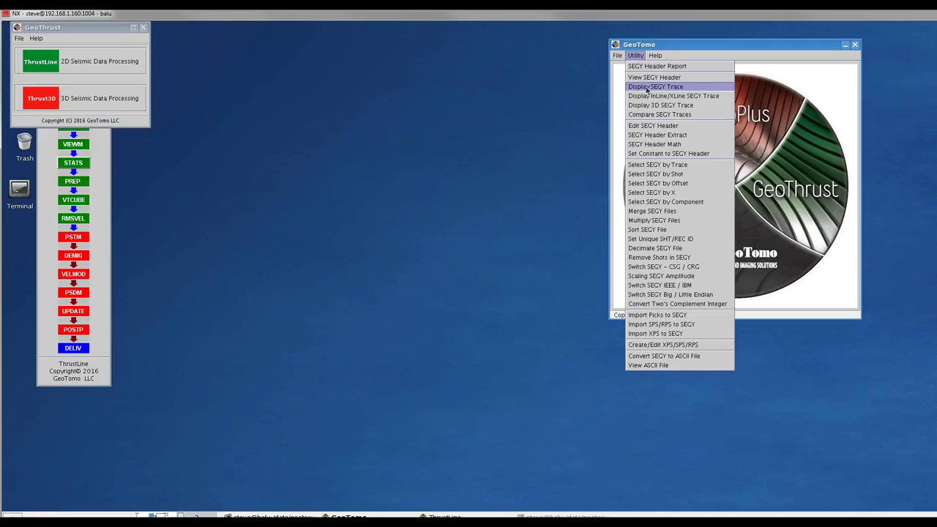
click(647, 87)
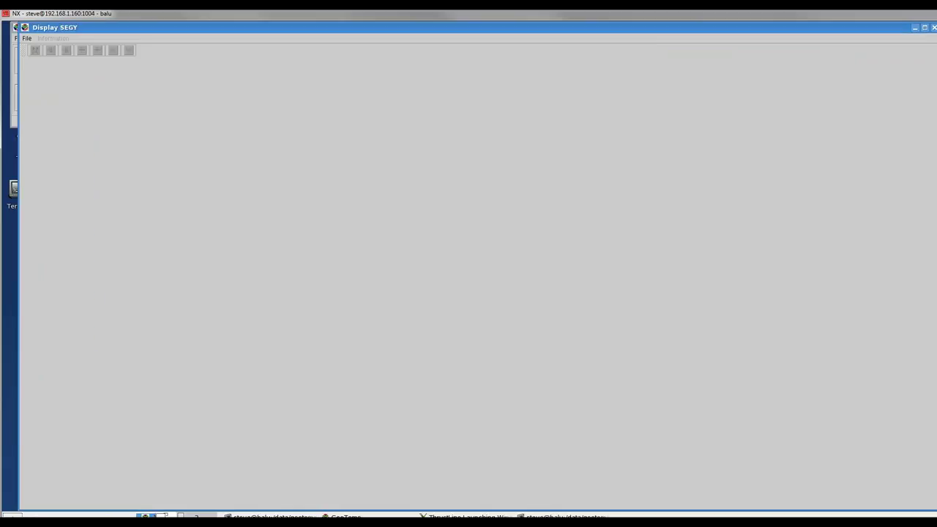
click(27, 39)
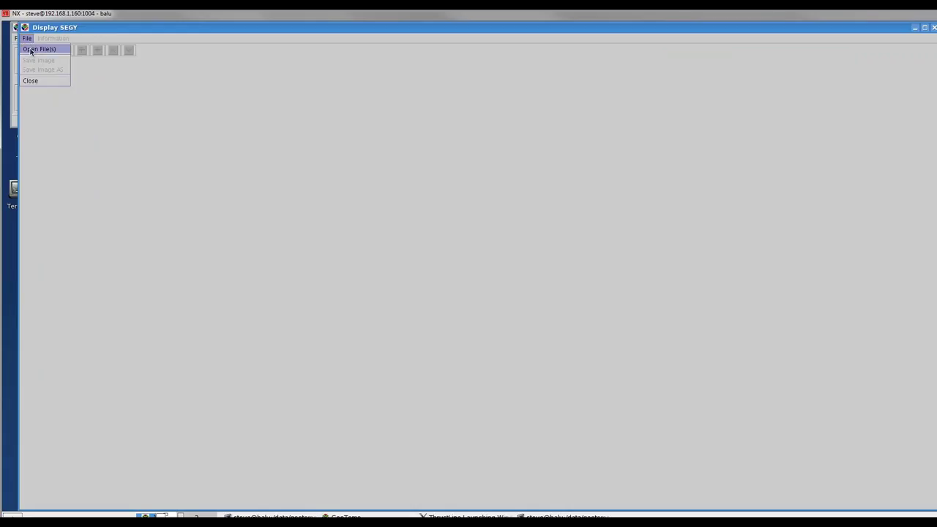
click(30, 50)
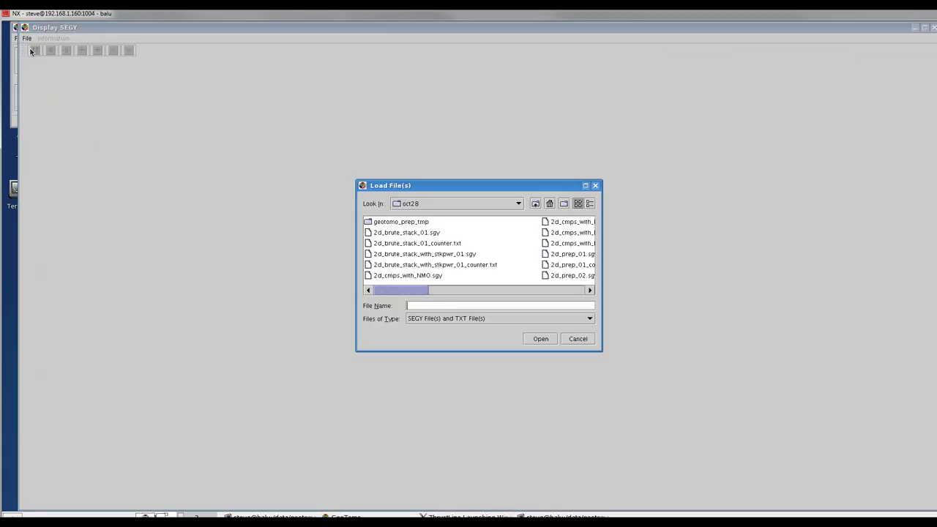
click(421, 233)
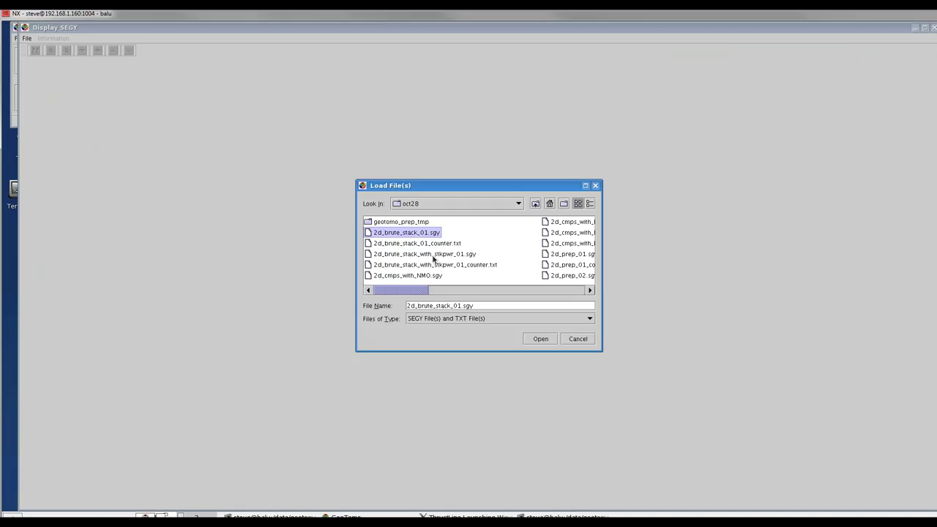
ctrl+click(430, 254)
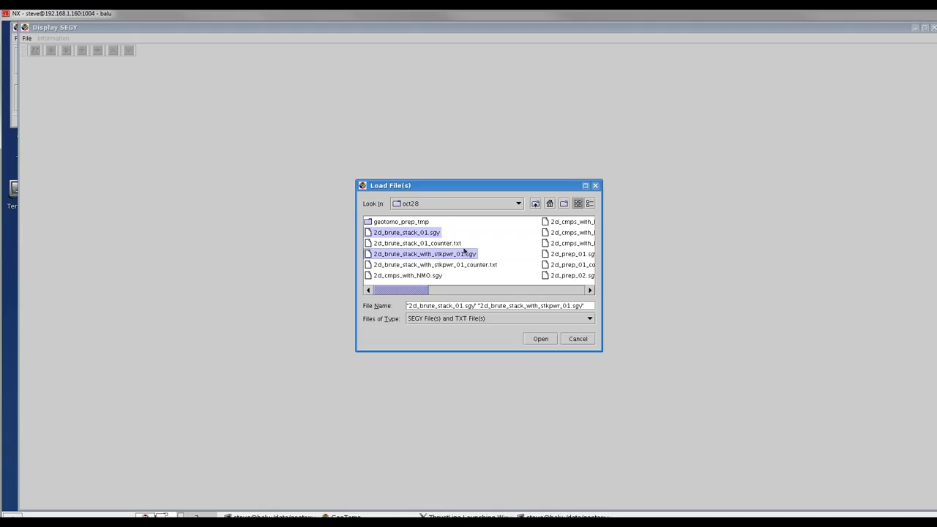
click(540, 339)
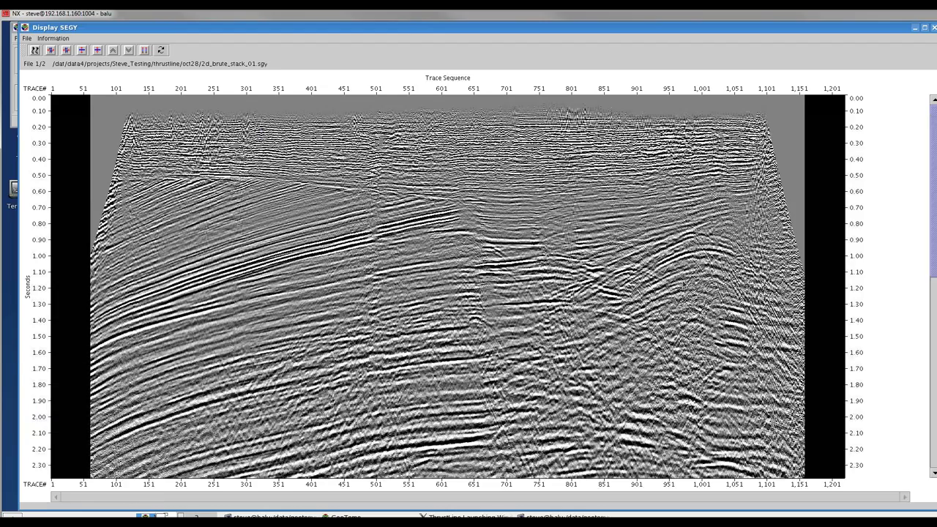
Step: Compare the shallow section of the two brute stacks, with and without stack power statics, by switching repeatedly between the files
click(162, 51)
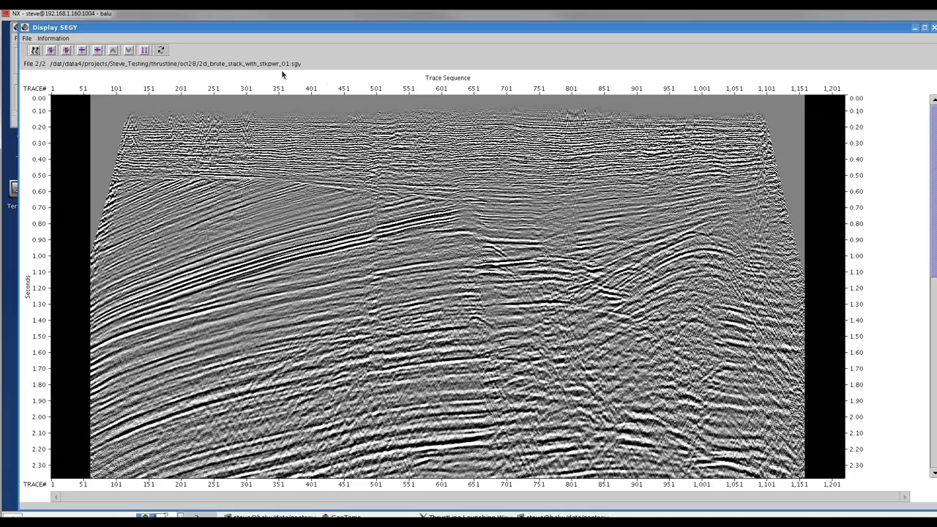
click(160, 50)
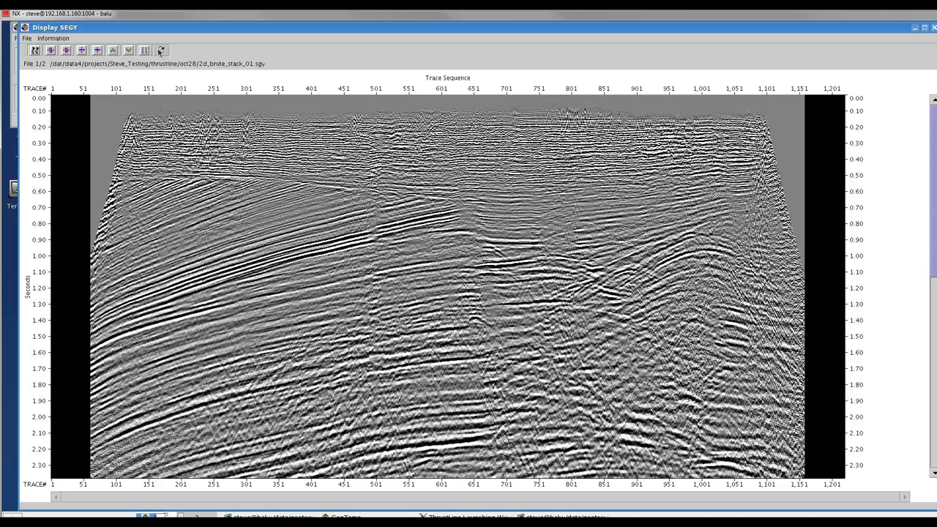
click(162, 51)
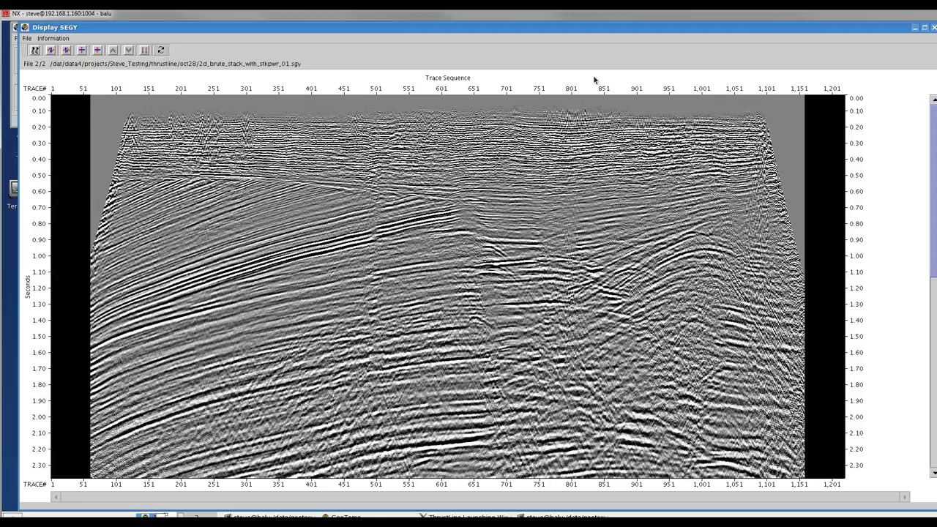
click(162, 51)
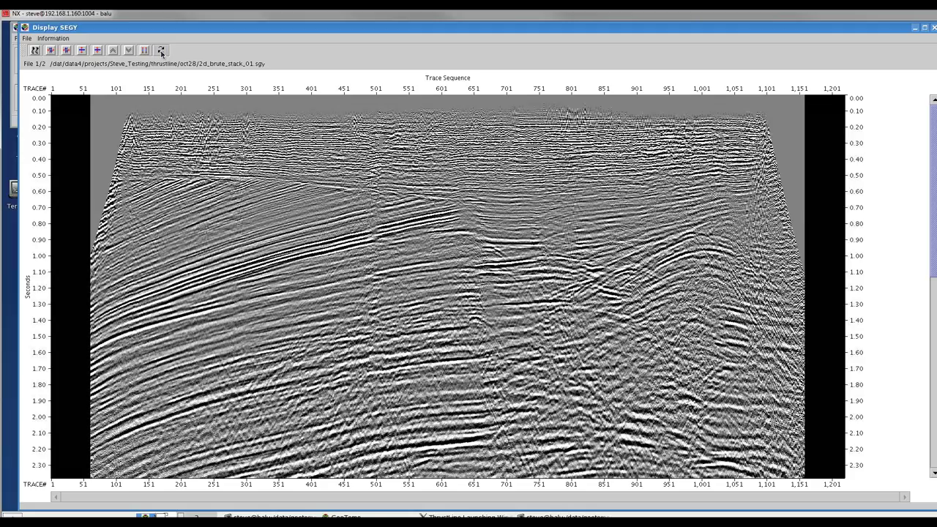
click(162, 51)
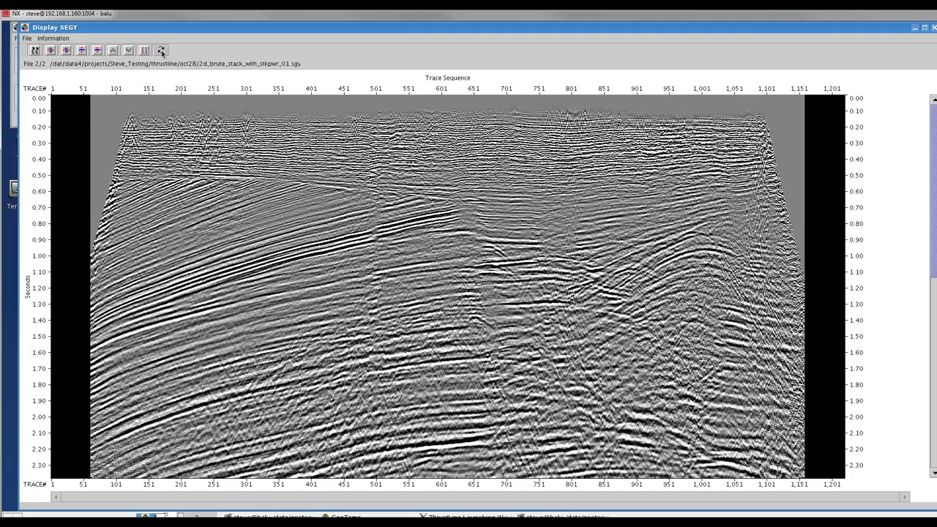
click(161, 52)
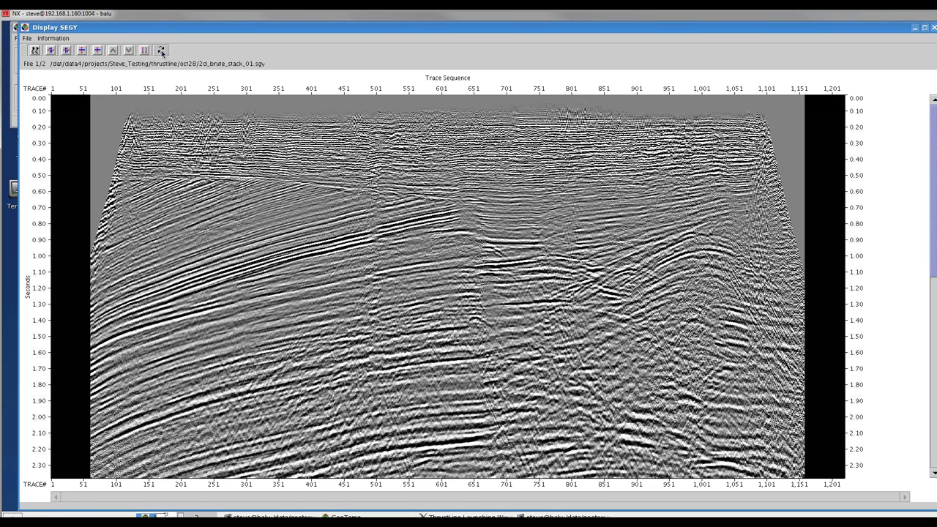
click(162, 51)
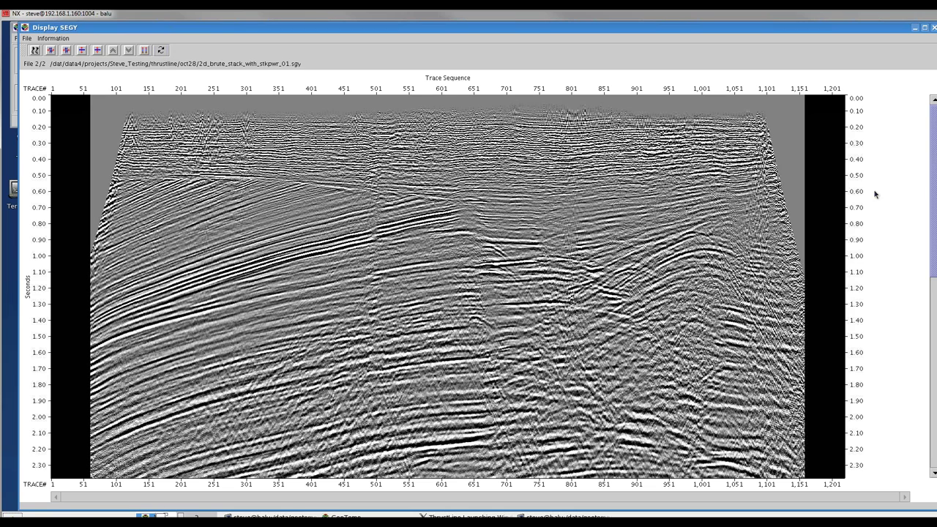
Step: Compare the two stacks in the deeper section, from about 0.9 to 3.2 s, and return to time zero
drag(935, 201, 935, 270)
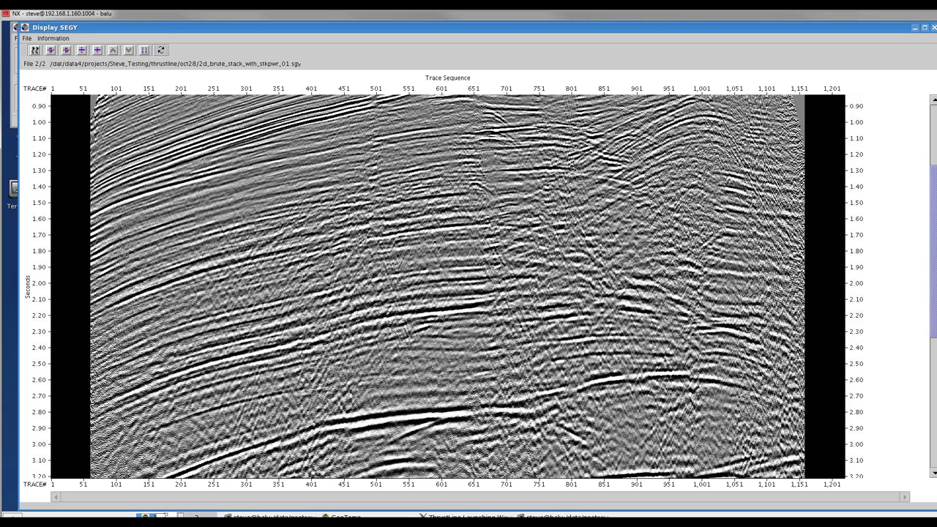
click(162, 50)
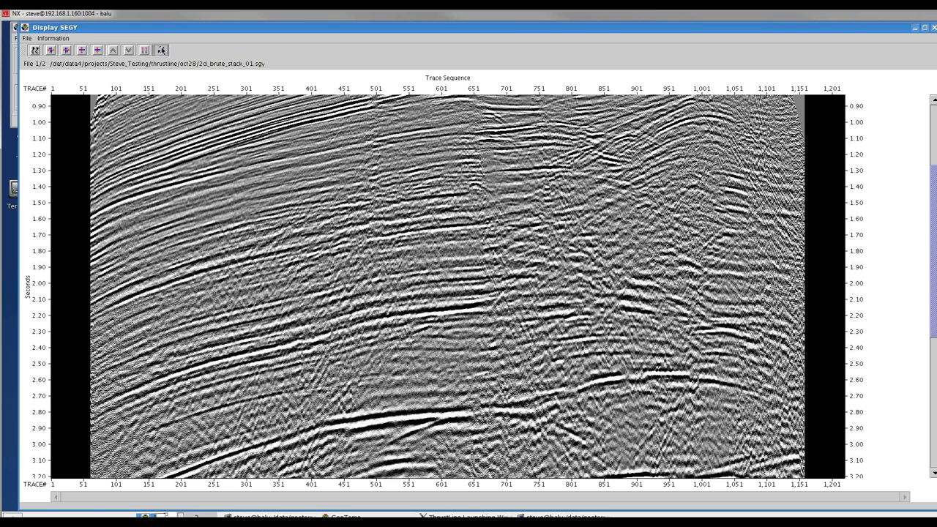
click(162, 50)
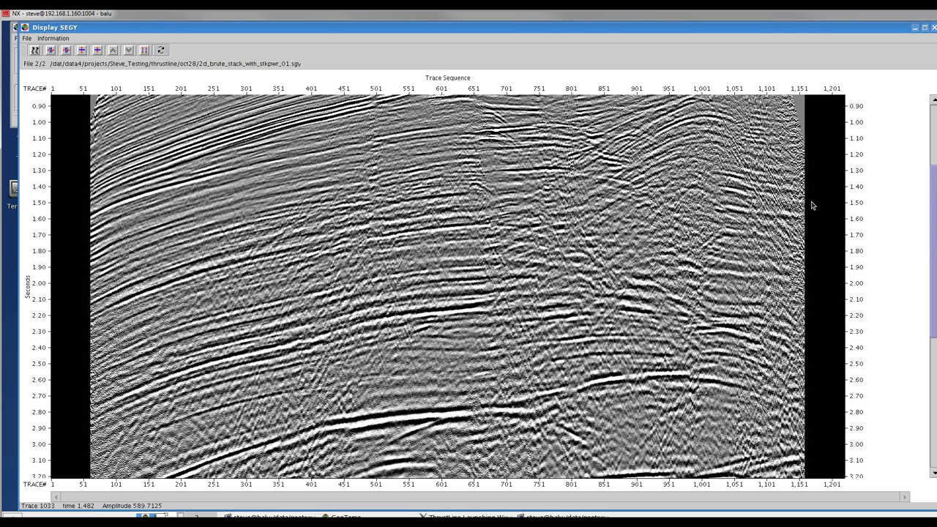
drag(934, 204, 936, 161)
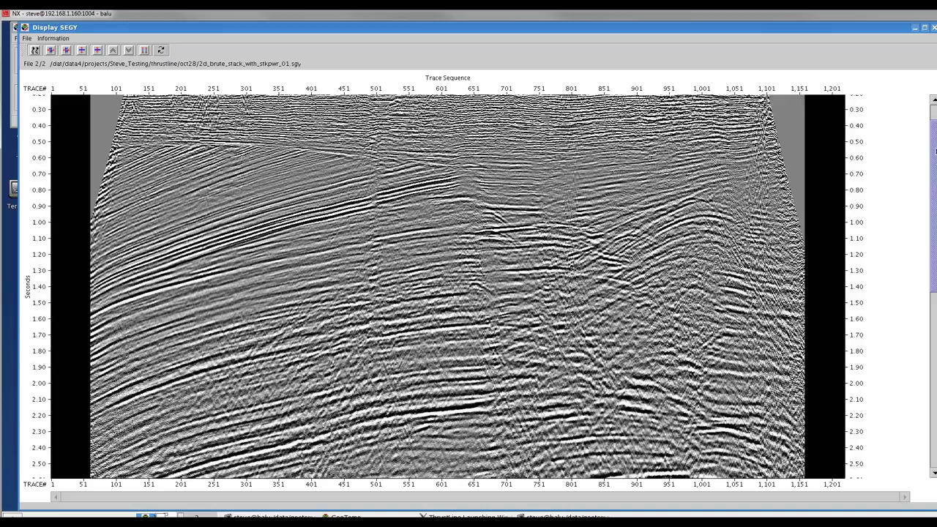
drag(935, 149, 926, 41)
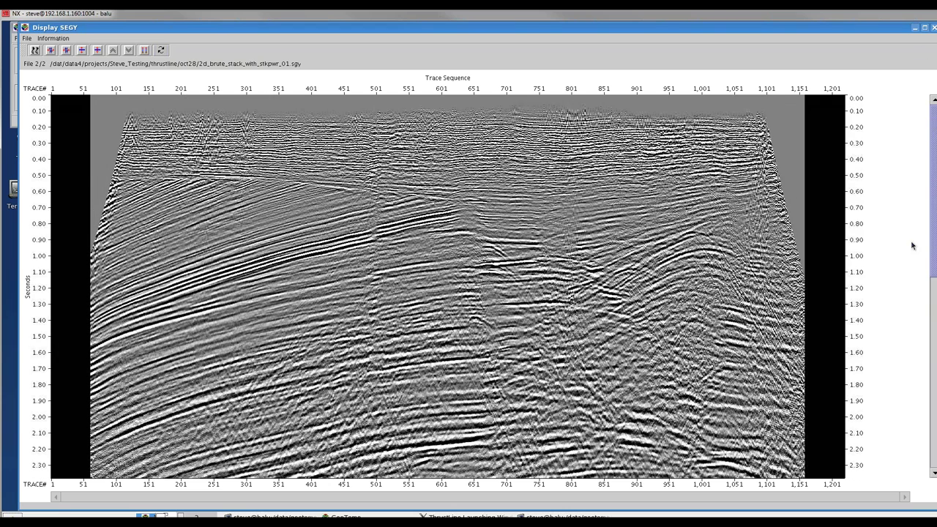